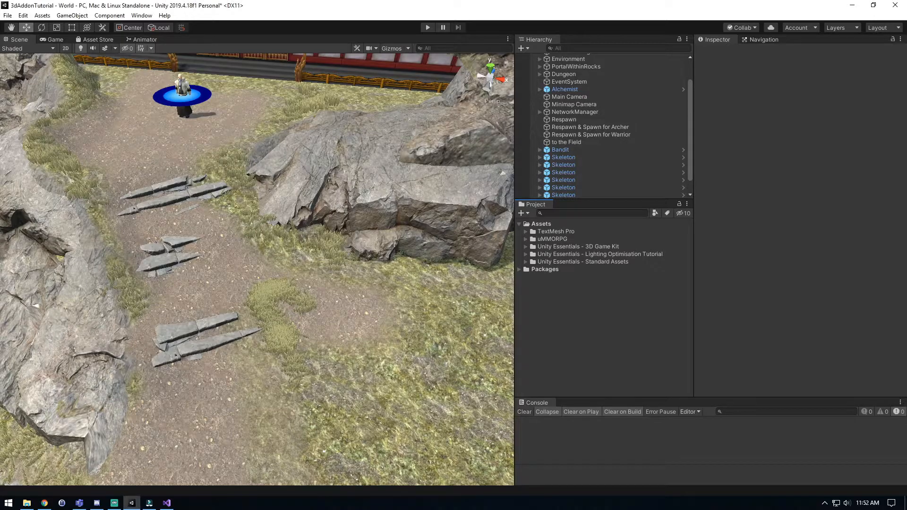
Import the full UCE Tools custom package into the uMMORPG Addons folder.
{"action": "left_click", "coordinate": [525, 239]}
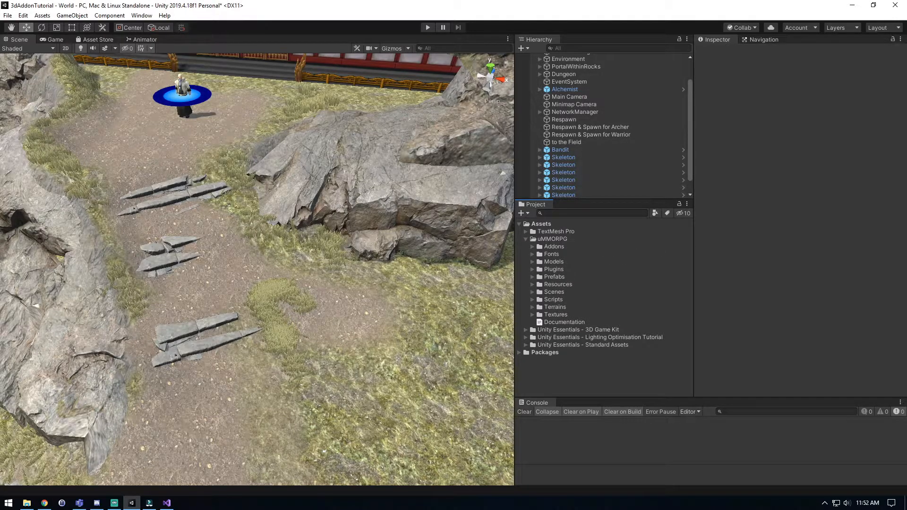
{"action": "left_click", "coordinate": [532, 246]}
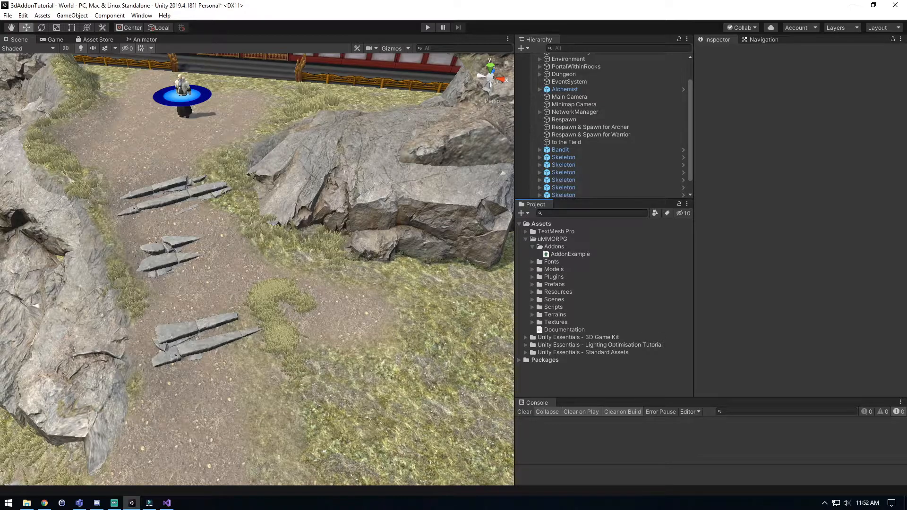
{"action": "right_click", "coordinate": [546, 246]}
{"action": "mouse_move", "coordinate": [591, 354]}
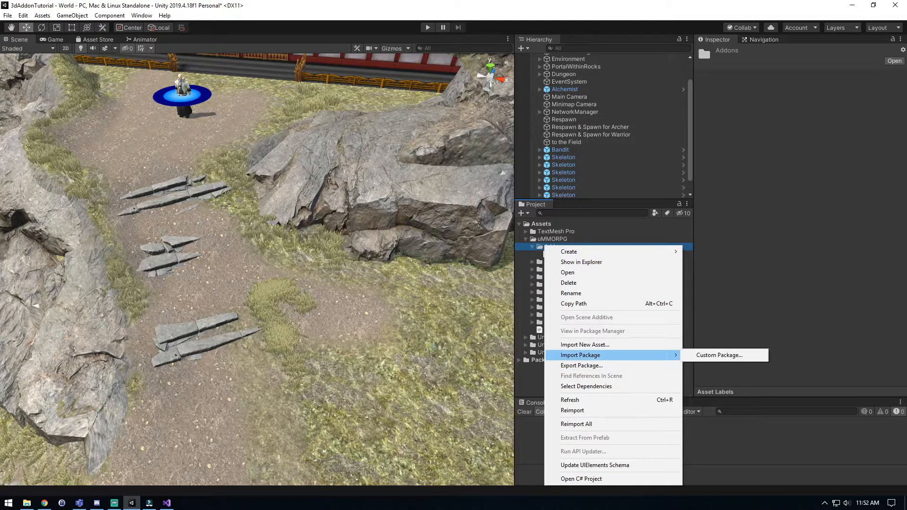
{"action": "left_click", "coordinate": [719, 354]}
{"action": "left_click", "coordinate": [399, 189]}
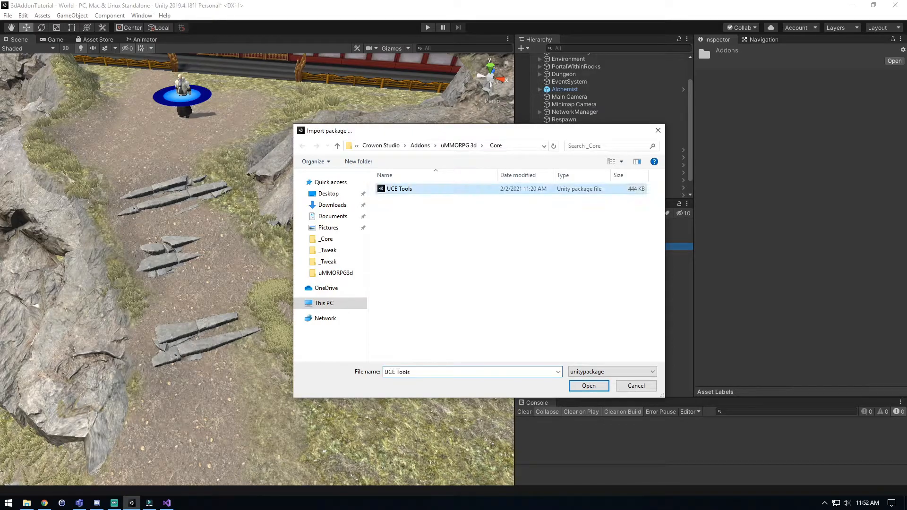
{"action": "left_click", "coordinate": [588, 385]}
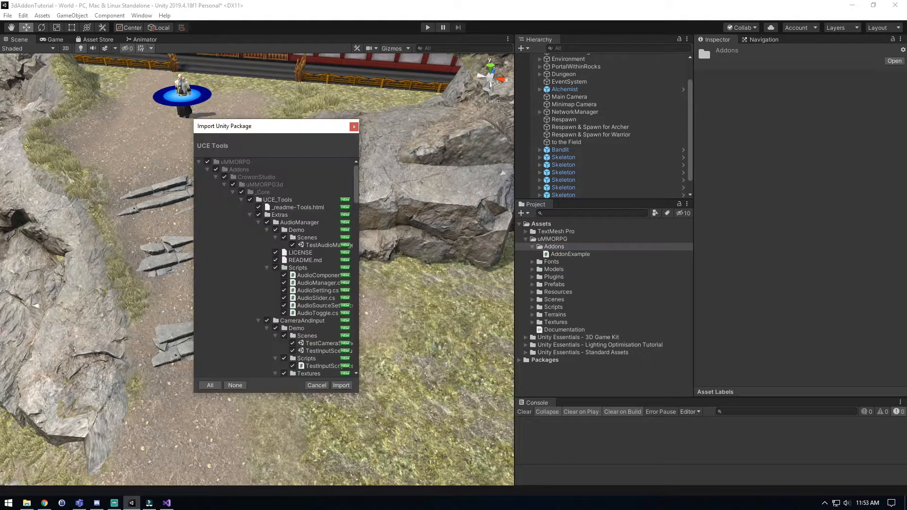
{"action": "scroll", "coordinate": [276, 267], "scroll_direction": "down", "scroll_amount": 3}
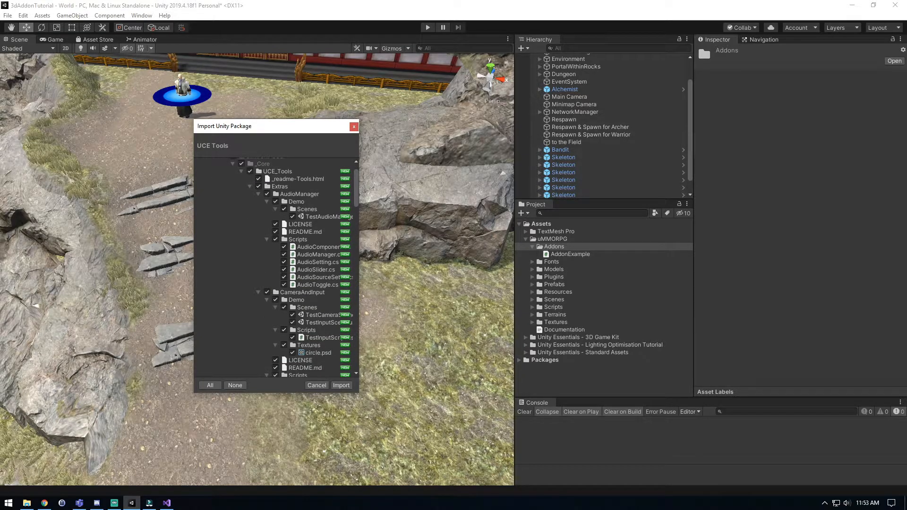
{"action": "left_click", "coordinate": [341, 385]}
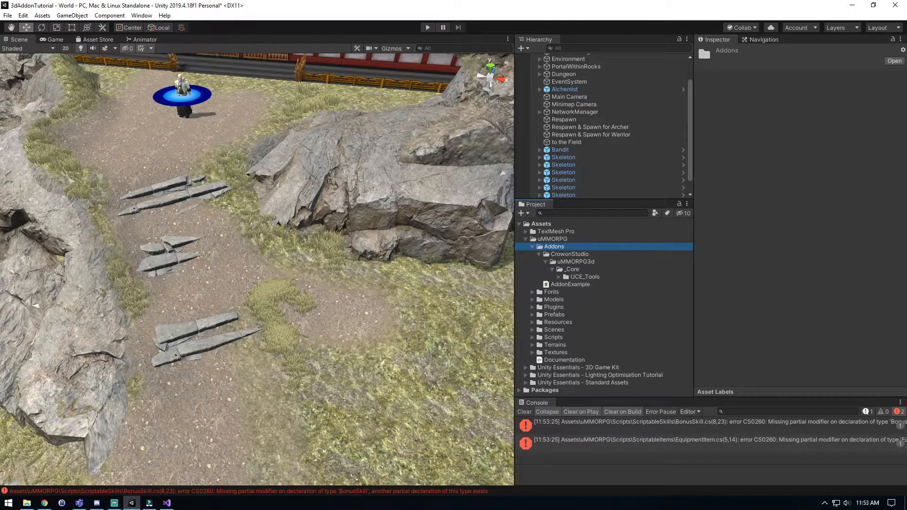
Open the _readme-Tools HTML file from the UCE_Tools folder in the browser and close its file explorer window.
{"action": "left_click", "coordinate": [584, 277]}
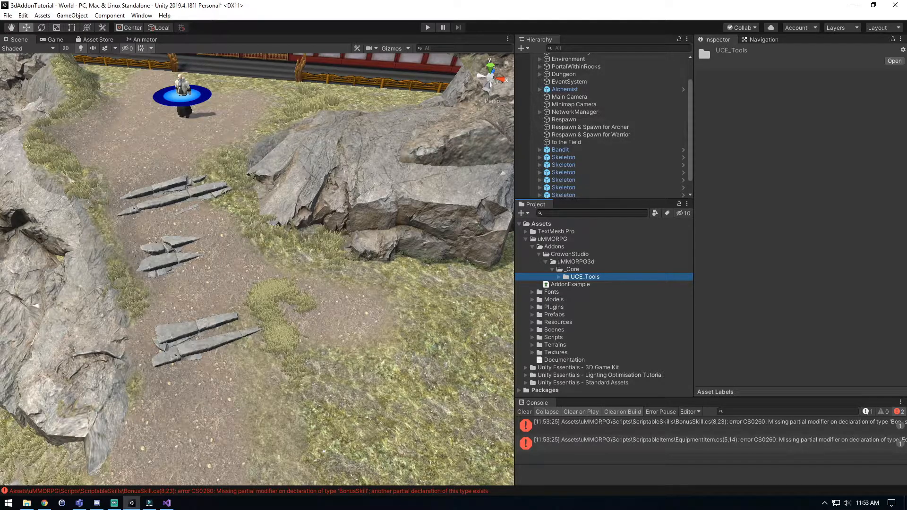
{"action": "key", "text": "Right"}
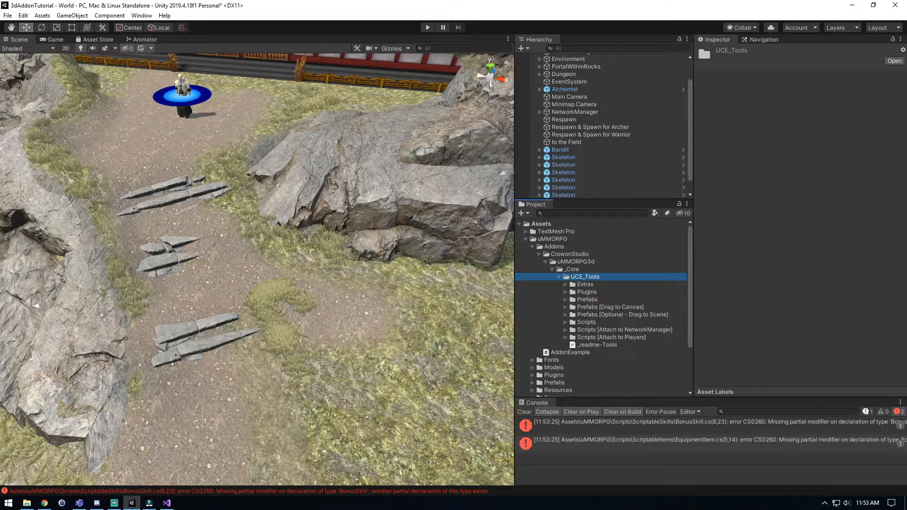
{"action": "left_click", "coordinate": [597, 345]}
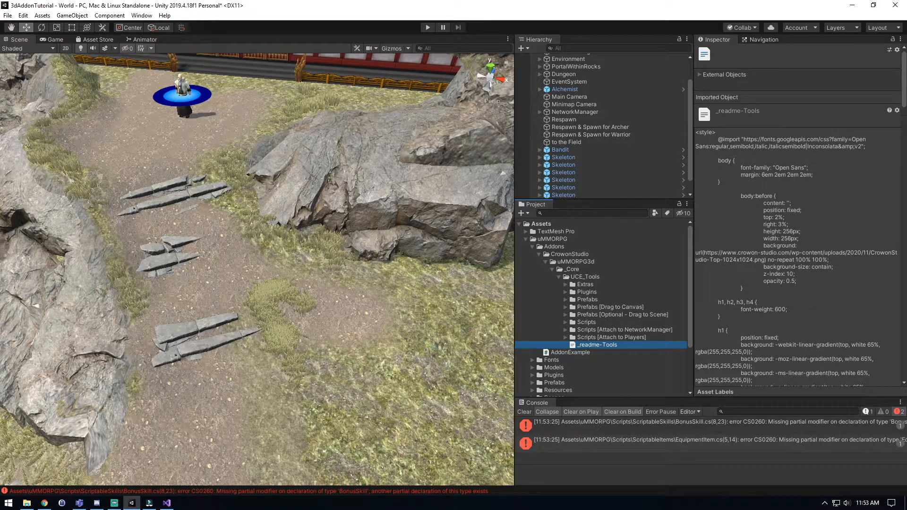
{"action": "right_click", "coordinate": [596, 344]}
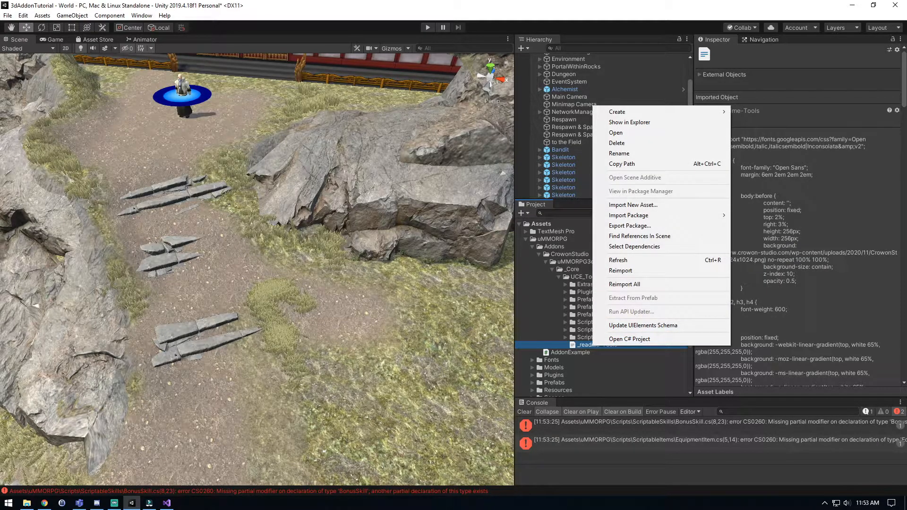
{"action": "left_click", "coordinate": [629, 122]}
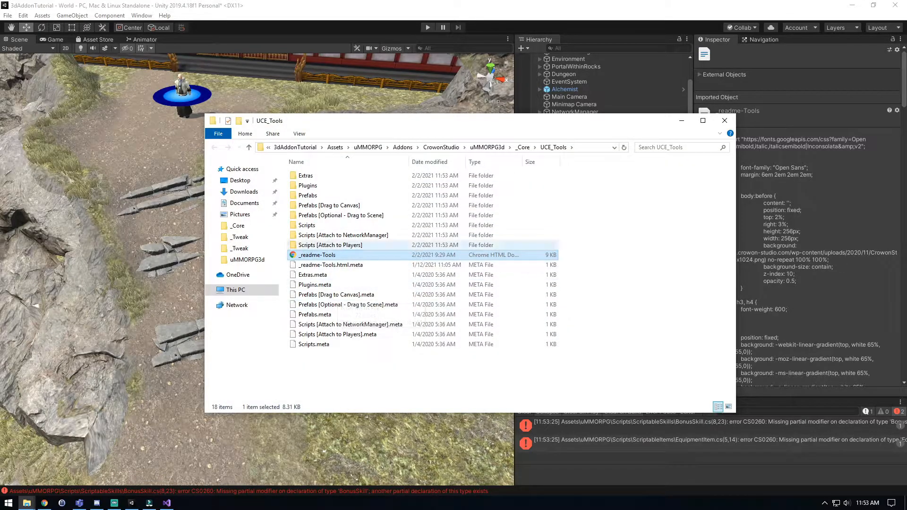
{"action": "key", "text": "Return"}
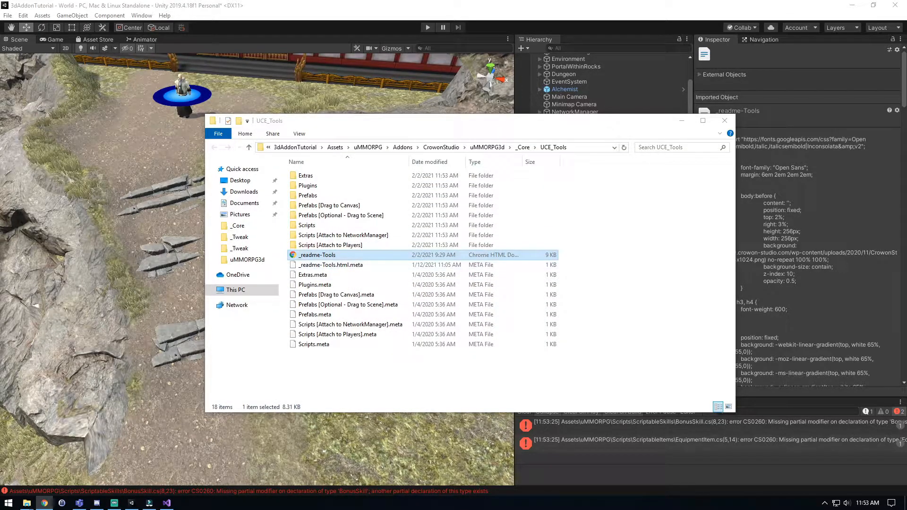
{"action": "left_click", "coordinate": [725, 121]}
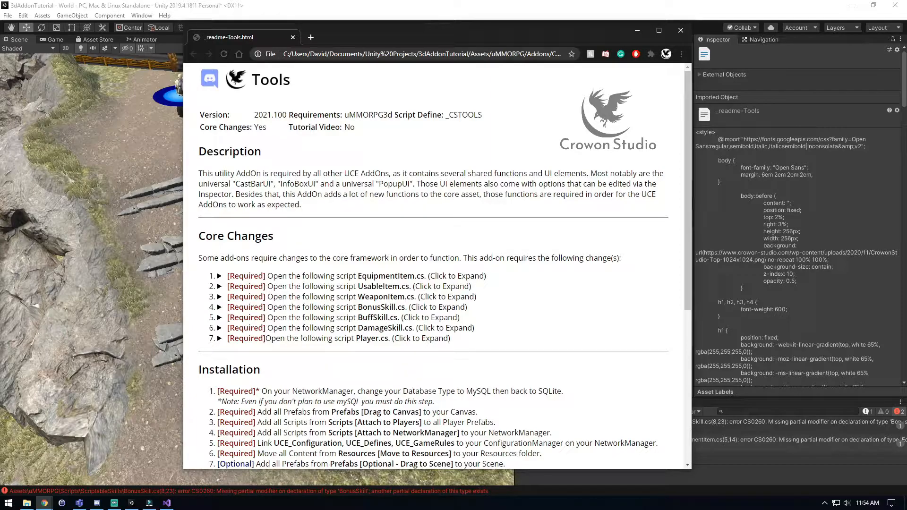
Examine the readme header for the version, requirements, script define, core changes and tutorial video entries.
{"action": "scroll", "coordinate": [438, 269], "scroll_direction": "down", "scroll_amount": 3}
{"action": "scroll", "coordinate": [437, 269], "scroll_direction": "up", "scroll_amount": 3}
{"action": "scroll", "coordinate": [435, 265], "scroll_direction": "down", "scroll_amount": 6}
{"action": "scroll", "coordinate": [435, 265], "scroll_direction": "up", "scroll_amount": 6}
{"action": "left_click_drag", "start_coordinate": [255, 114], "coordinate": [286, 115]}
{"action": "left_click", "coordinate": [286, 115]}
{"action": "left_click_drag", "start_coordinate": [286, 115], "coordinate": [268, 115]}
{"action": "left_click", "coordinate": [270, 115]}
{"action": "left_click_drag", "start_coordinate": [345, 115], "coordinate": [389, 114]}
{"action": "left_click", "coordinate": [392, 115]}
{"action": "left_click", "coordinate": [389, 114]}
{"action": "left_click_drag", "start_coordinate": [446, 114], "coordinate": [482, 115]}
{"action": "left_click", "coordinate": [309, 115]}
{"action": "left_click_drag", "start_coordinate": [254, 127], "coordinate": [267, 127]}
{"action": "double_click", "coordinate": [348, 127]}
{"action": "left_click", "coordinate": [350, 127]}
{"action": "double_click", "coordinate": [350, 127]}
{"action": "left_click", "coordinate": [350, 128]}
Read the add-on's Description and the introduction to its Core Changes in the readme.
{"action": "left_click_drag", "start_coordinate": [202, 174], "coordinate": [302, 204]}
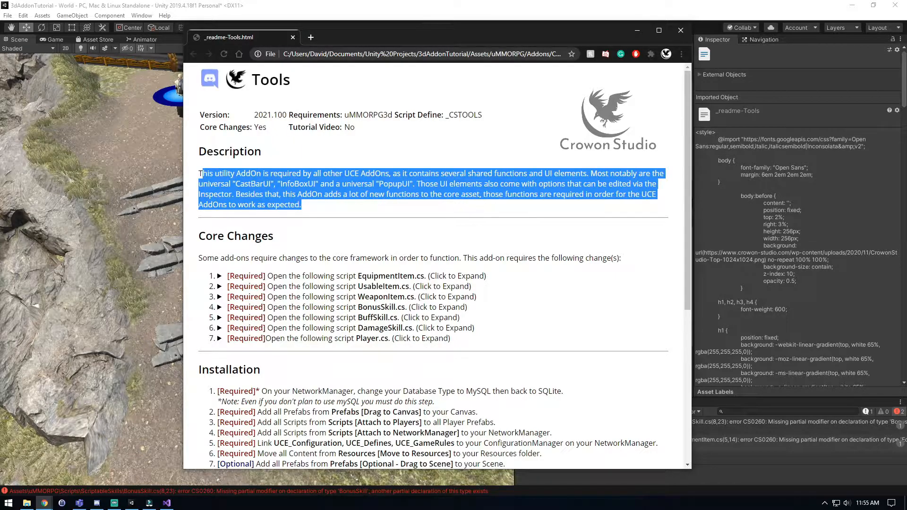
{"action": "left_click", "coordinate": [200, 174]}
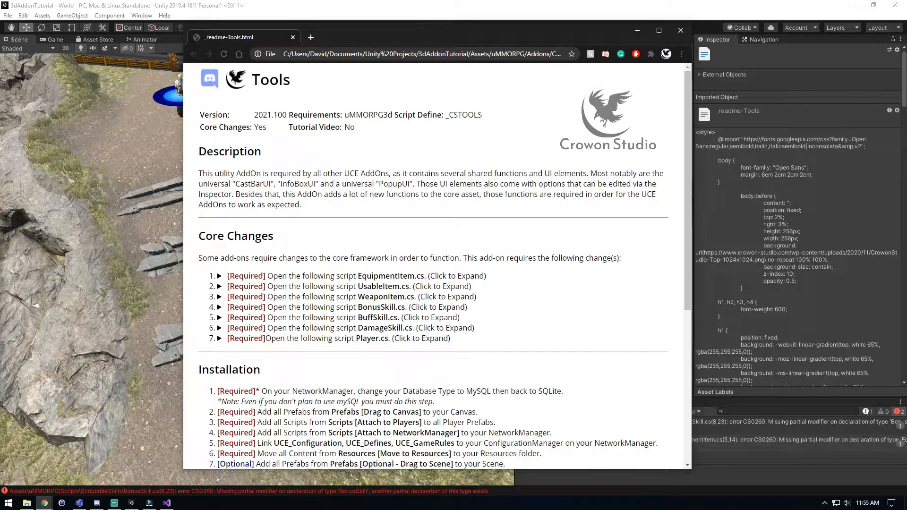
{"action": "scroll", "coordinate": [437, 284], "scroll_direction": "down", "scroll_amount": 1}
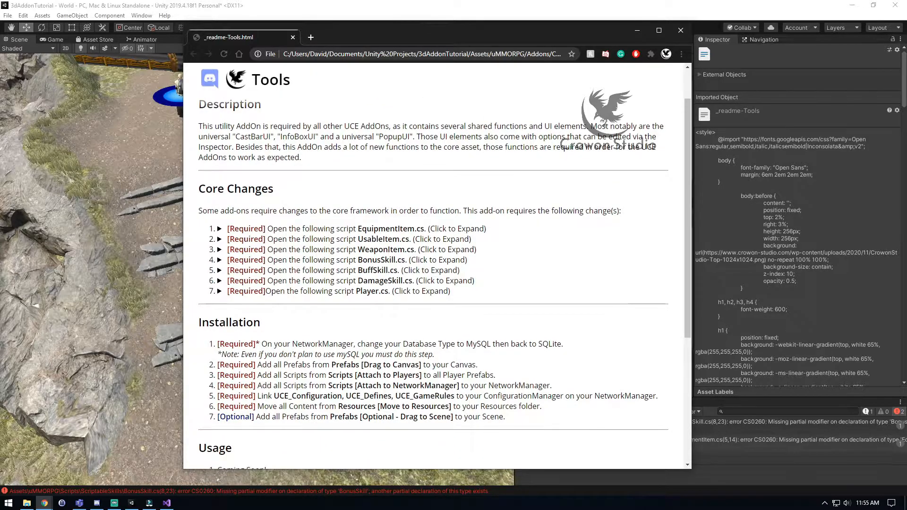
{"action": "scroll", "coordinate": [438, 283], "scroll_direction": "down", "scroll_amount": 1}
{"action": "scroll", "coordinate": [437, 283], "scroll_direction": "up", "scroll_amount": 2}
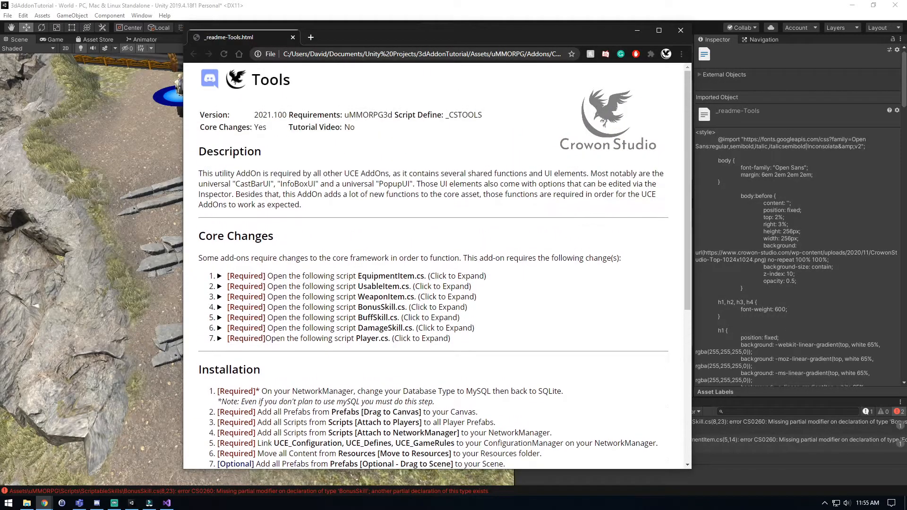
{"action": "scroll", "coordinate": [218, 211], "scroll_direction": "down", "scroll_amount": 1}
{"action": "left_click_drag", "start_coordinate": [219, 211], "coordinate": [474, 211]}
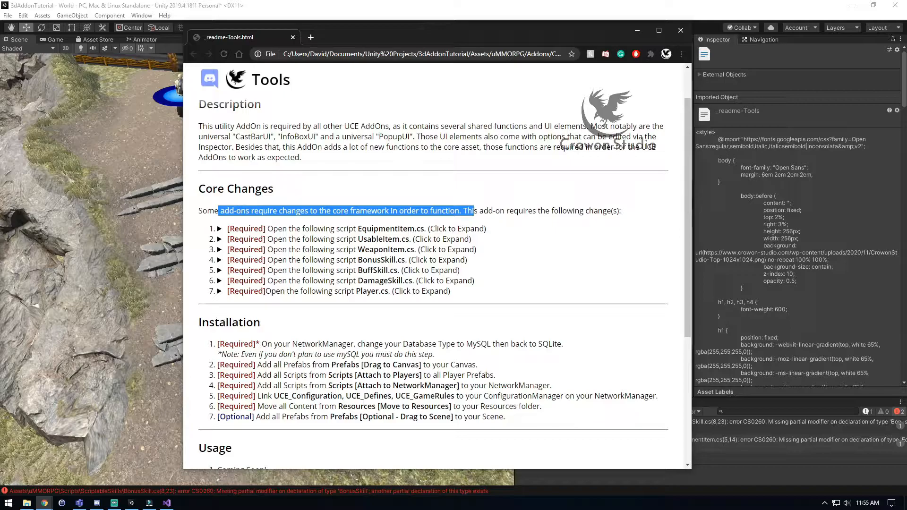
{"action": "left_click", "coordinate": [474, 211]}
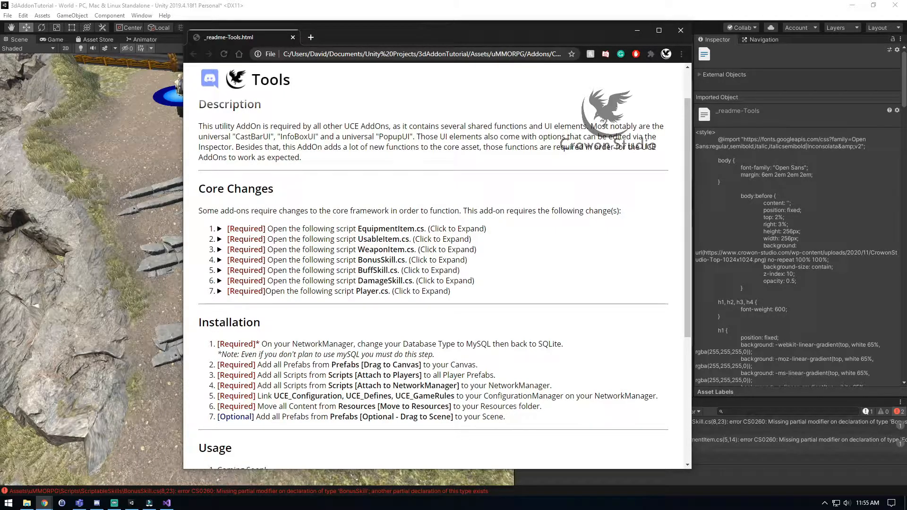
Expand the EquipmentItem.cs core change, compare the original and modified class declarations, and collapse the entry.
{"action": "left_click_drag", "start_coordinate": [358, 229], "coordinate": [414, 229]}
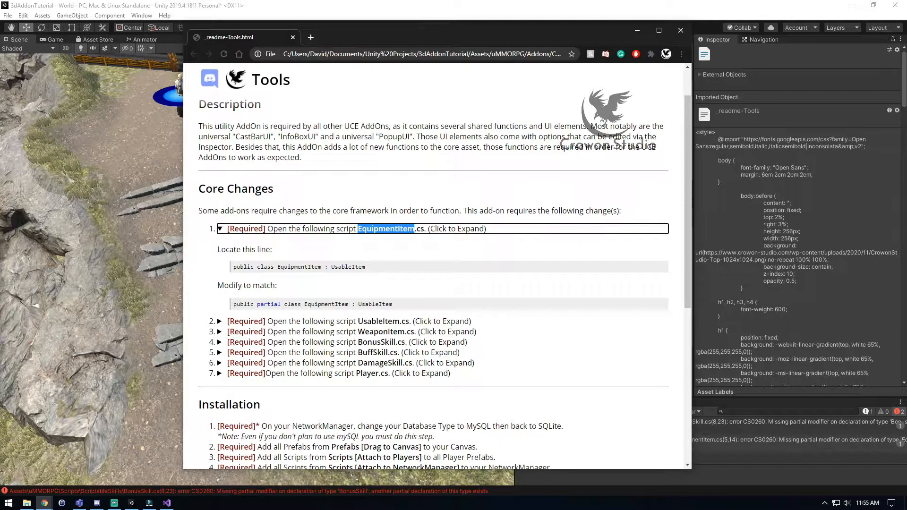
{"action": "left_click", "coordinate": [416, 249]}
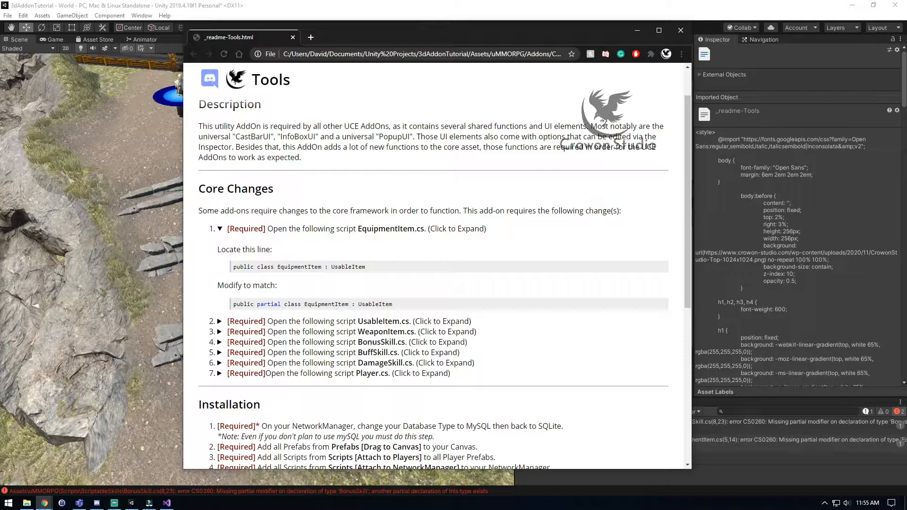
{"action": "left_click_drag", "start_coordinate": [366, 267], "coordinate": [251, 267]}
{"action": "left_click_drag", "start_coordinate": [254, 304], "coordinate": [363, 304]}
{"action": "left_click", "coordinate": [369, 287]}
{"action": "left_click", "coordinate": [369, 229]}
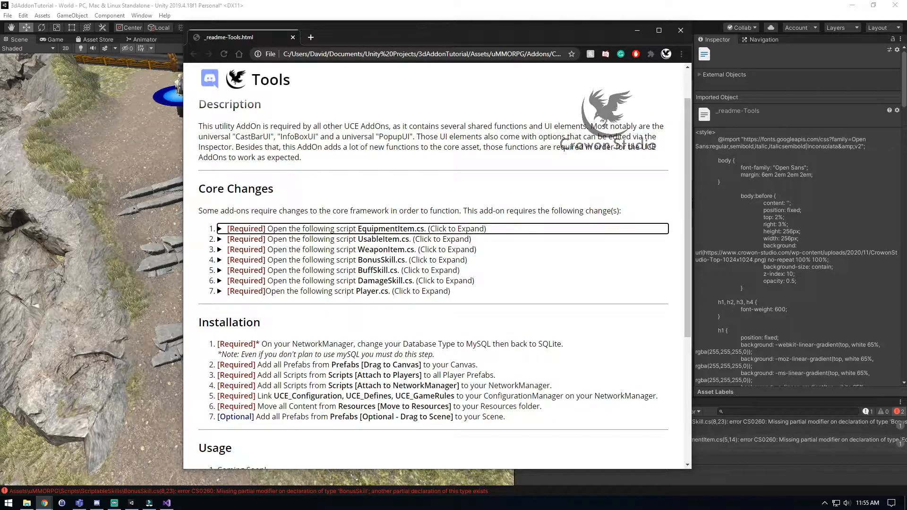
Review the readme's Installation instructions, including the NetworkManager database step, and its Usage section.
{"action": "scroll", "coordinate": [434, 265], "scroll_direction": "down", "scroll_amount": 3}
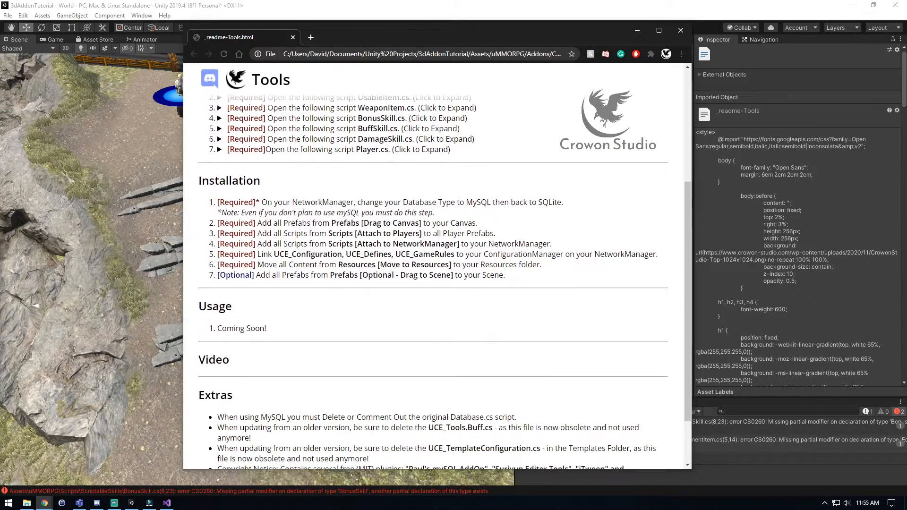
{"action": "scroll", "coordinate": [434, 265], "scroll_direction": "up", "scroll_amount": 2}
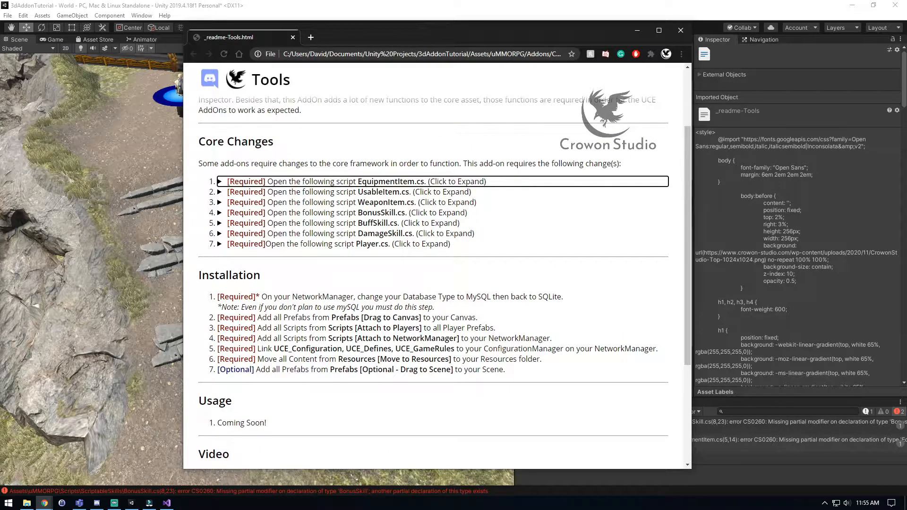
{"action": "scroll", "coordinate": [435, 265], "scroll_direction": "down", "scroll_amount": 1}
{"action": "left_click_drag", "start_coordinate": [224, 249], "coordinate": [413, 250]}
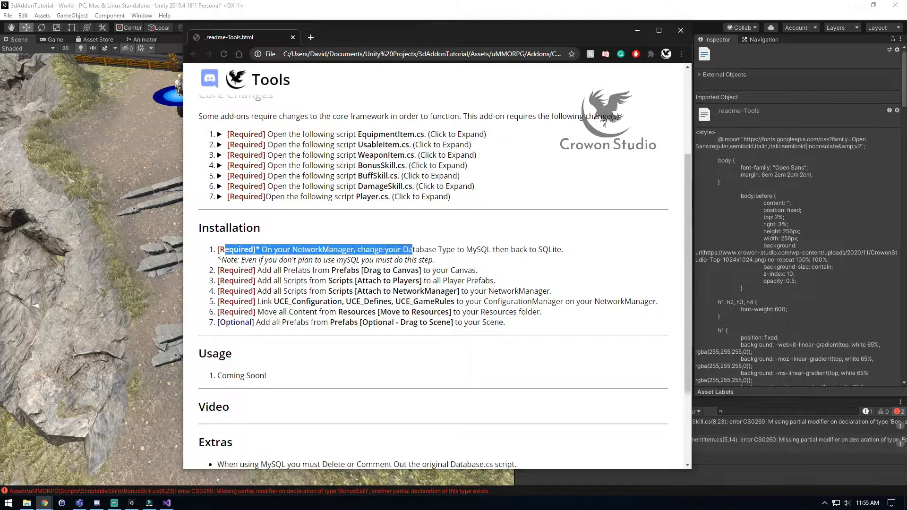
{"action": "left_click", "coordinate": [412, 250]}
{"action": "scroll", "coordinate": [435, 264], "scroll_direction": "down", "scroll_amount": 2}
{"action": "left_click_drag", "start_coordinate": [216, 281], "coordinate": [267, 281]}
{"action": "left_click", "coordinate": [268, 282]}
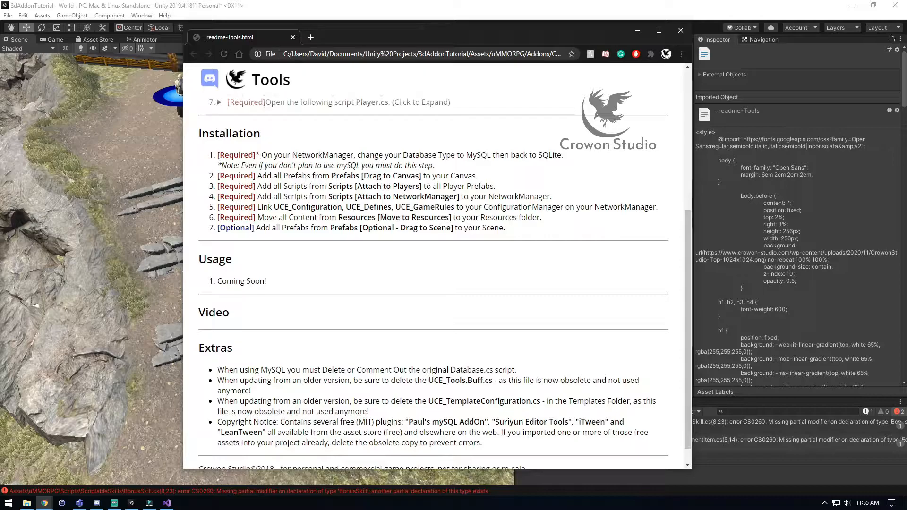
{"action": "left_click_drag", "start_coordinate": [217, 281], "coordinate": [227, 281]}
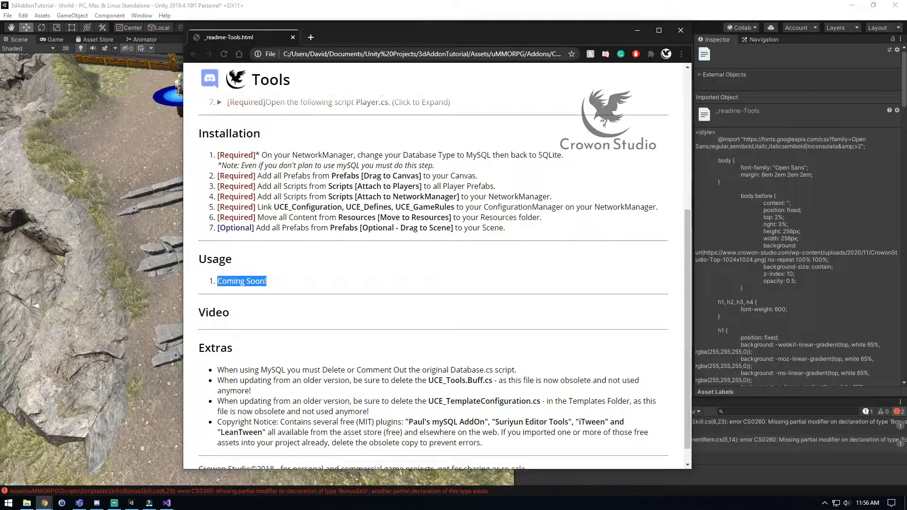
{"action": "left_click", "coordinate": [293, 282]}
{"action": "left_click_drag", "start_coordinate": [217, 155], "coordinate": [505, 228]}
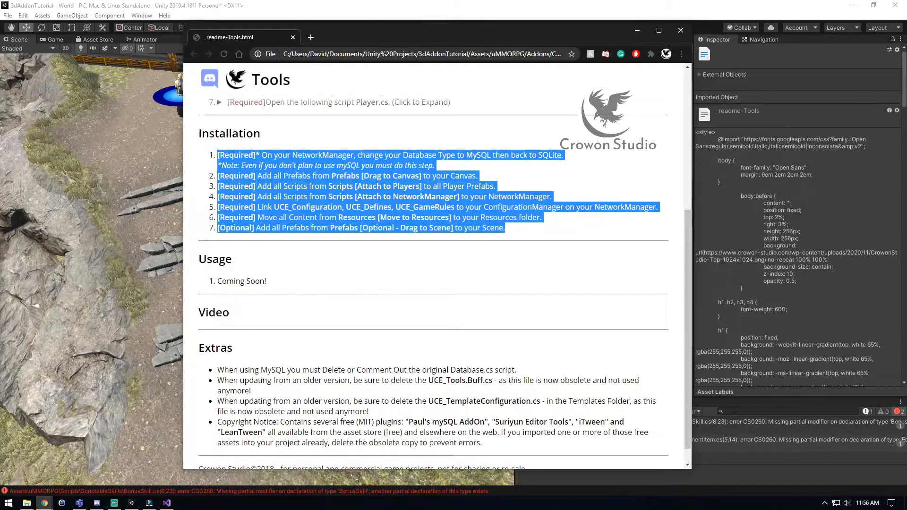
{"action": "left_click", "coordinate": [515, 230]}
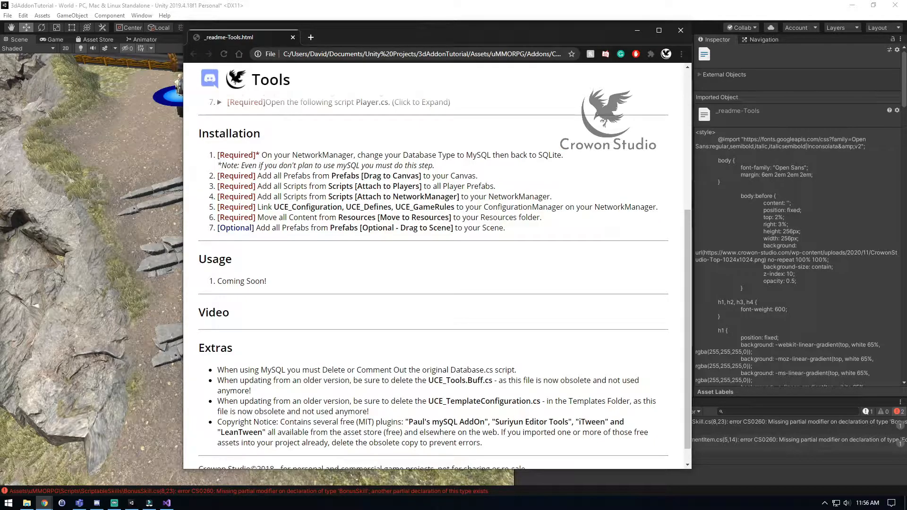
{"action": "left_click_drag", "start_coordinate": [217, 281], "coordinate": [266, 281]}
{"action": "left_click", "coordinate": [283, 281]}
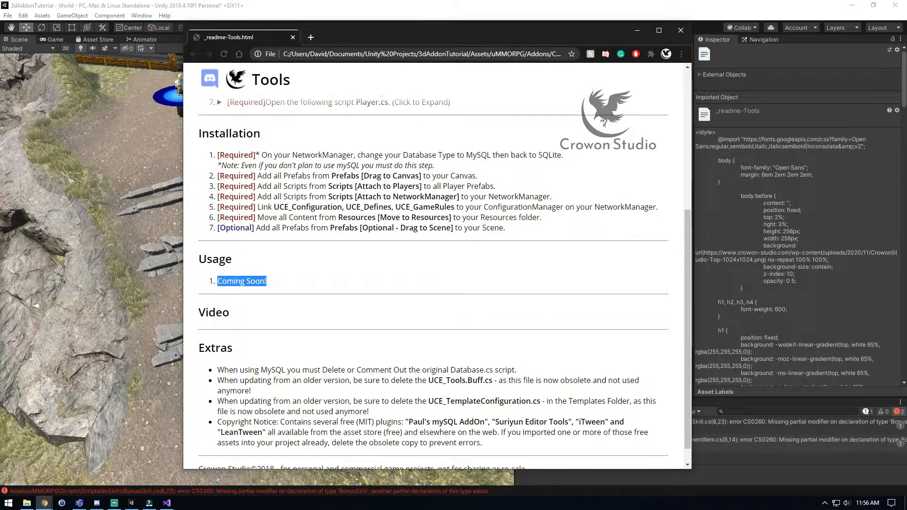
{"action": "scroll", "coordinate": [435, 284], "scroll_direction": "up", "scroll_amount": 1}
{"action": "left_click_drag", "start_coordinate": [218, 202], "coordinate": [505, 275]}
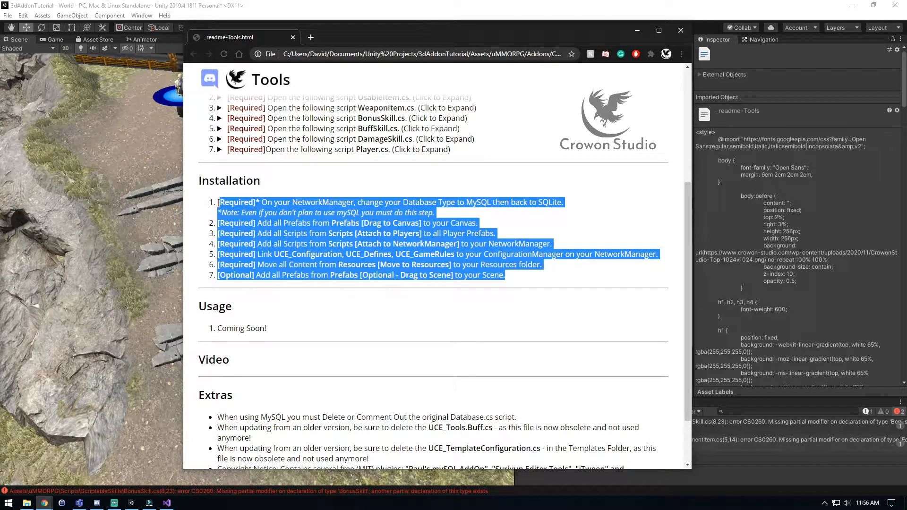
{"action": "left_click", "coordinate": [219, 203]}
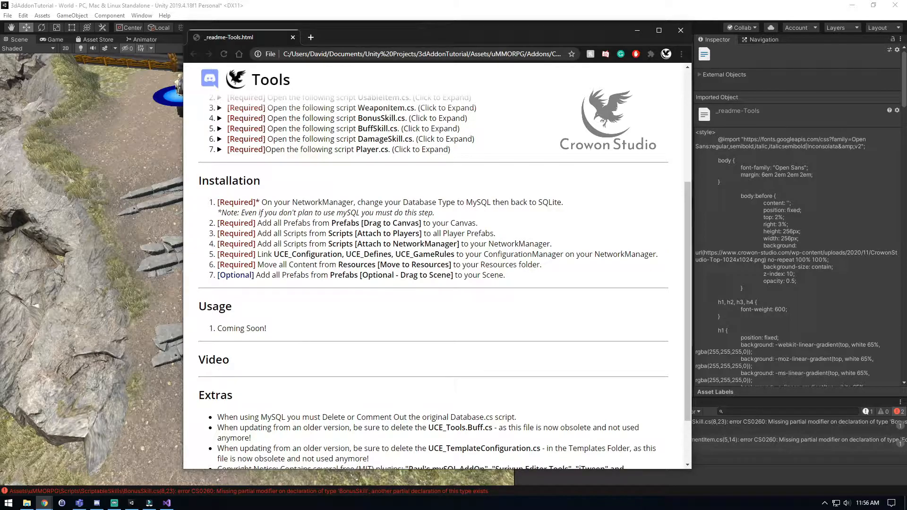
Review the readme's Video and Extras sections, including the MySQL note and the plugin copyright notice.
{"action": "scroll", "coordinate": [434, 283], "scroll_direction": "down", "scroll_amount": 2}
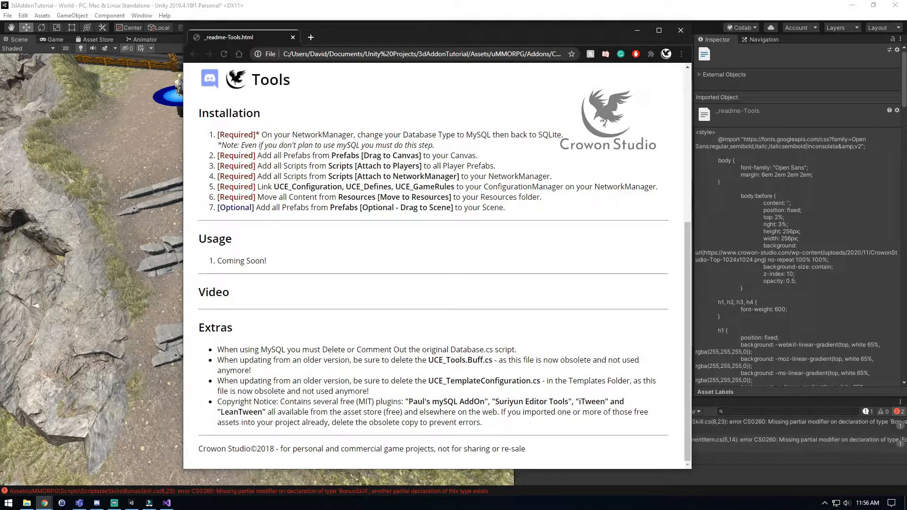
{"action": "left_click_drag", "start_coordinate": [231, 293], "coordinate": [205, 293]}
{"action": "left_click", "coordinate": [218, 293]}
{"action": "left_click", "coordinate": [215, 293]}
{"action": "left_click_drag", "start_coordinate": [217, 349], "coordinate": [482, 423]}
{"action": "left_click", "coordinate": [461, 427]}
{"action": "left_click_drag", "start_coordinate": [232, 350], "coordinate": [430, 350]}
{"action": "left_click", "coordinate": [431, 350]}
{"action": "left_click_drag", "start_coordinate": [232, 401], "coordinate": [387, 402]}
{"action": "left_click", "coordinate": [285, 401]}
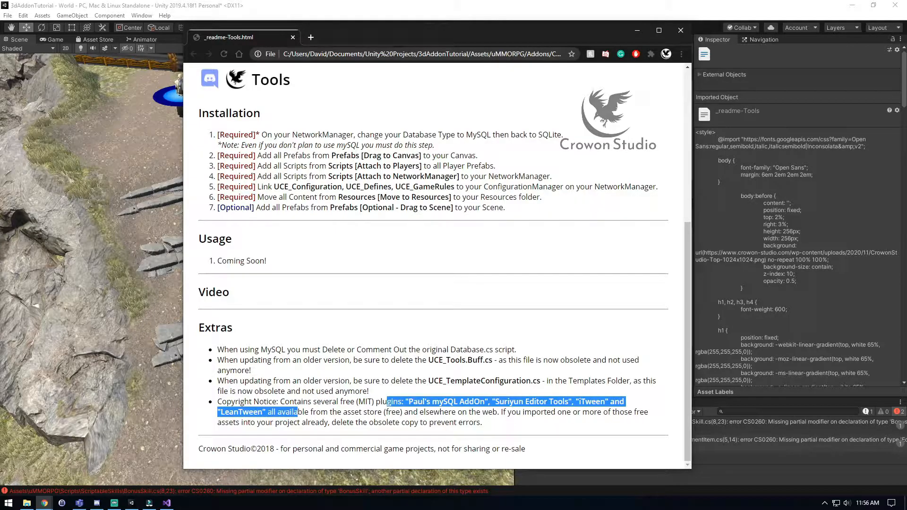
Reread the readme's copyright notice about the bundled free plugins, and go over the Core Changes list of required scripts.
{"action": "left_click", "coordinate": [387, 401]}
{"action": "left_click_drag", "start_coordinate": [289, 402], "coordinate": [381, 401]}
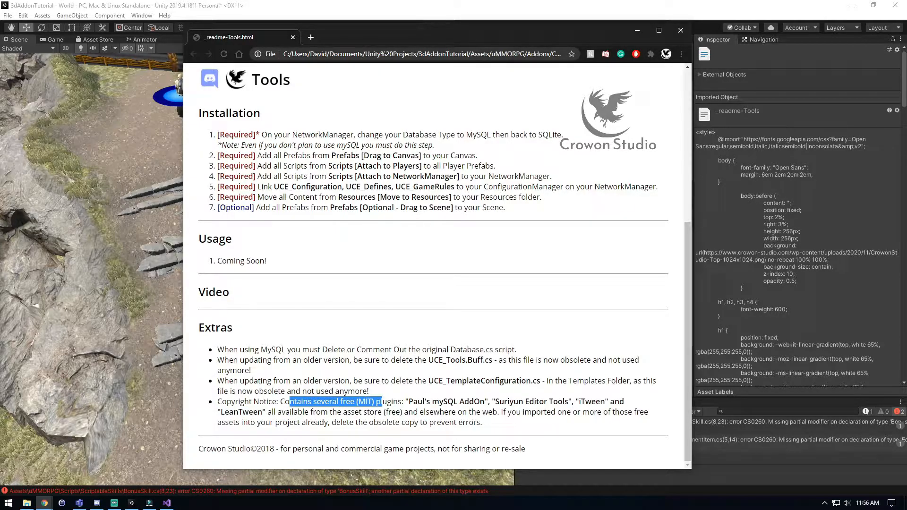
{"action": "left_click", "coordinate": [381, 402]}
{"action": "scroll", "coordinate": [381, 401], "scroll_direction": "up", "scroll_amount": 3}
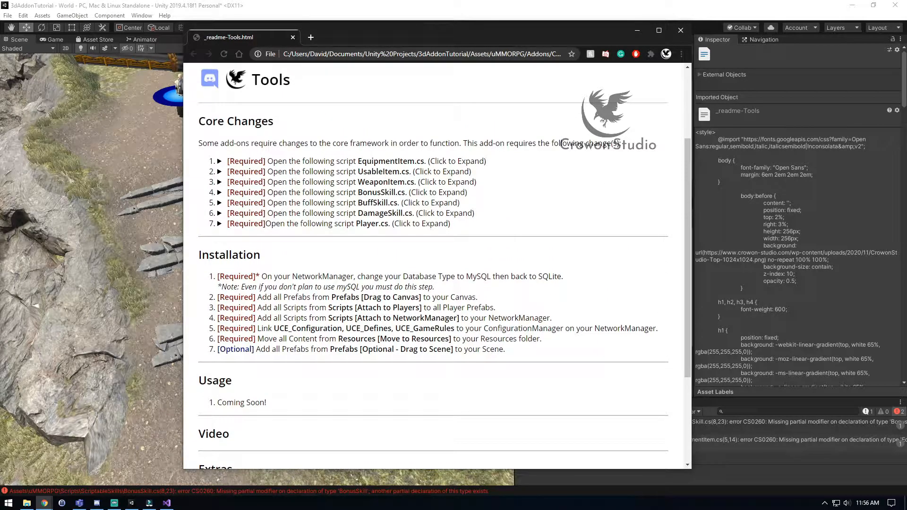
{"action": "scroll", "coordinate": [437, 269], "scroll_direction": "up", "scroll_amount": 2}
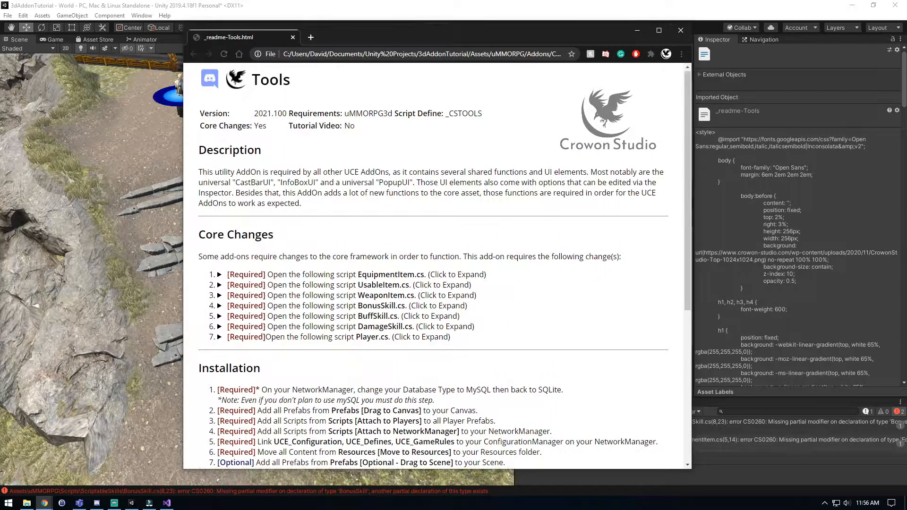
{"action": "scroll", "coordinate": [437, 269], "scroll_direction": "down", "scroll_amount": 4}
{"action": "scroll", "coordinate": [437, 269], "scroll_direction": "up", "scroll_amount": 5}
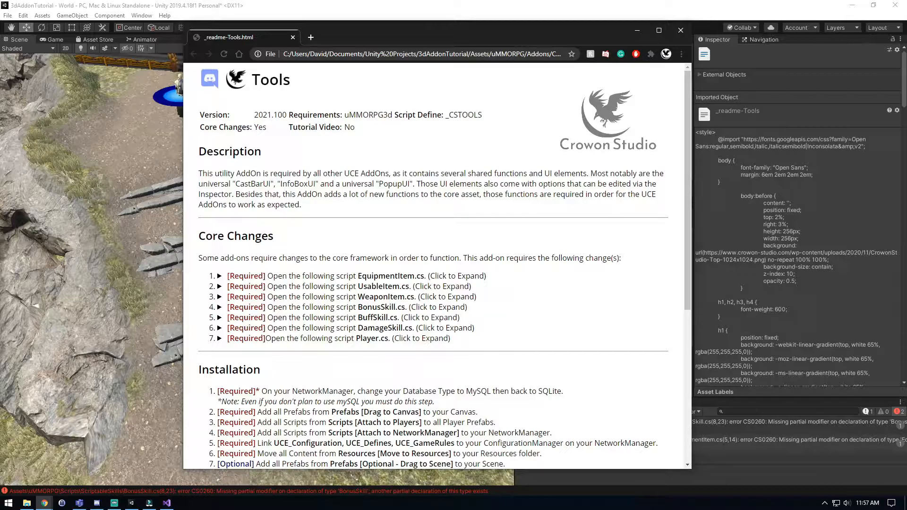
Move the readme window off the editor and expand uMMORPG's Scripts folder with its ScriptableSkills and ScriptableItems subfolders.
{"action": "left_click_drag", "start_coordinate": [425, 35], "coordinate": [0, 220]}
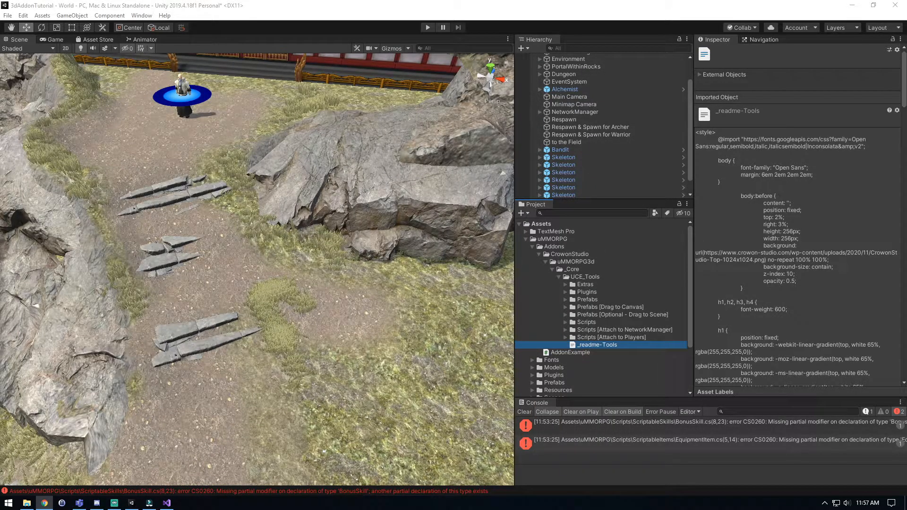
{"action": "left_click", "coordinate": [587, 322]}
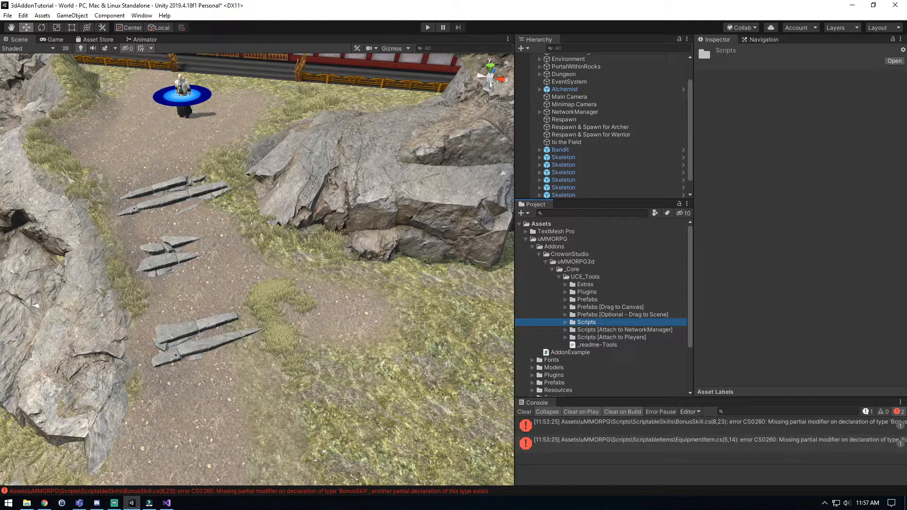
{"action": "scroll", "coordinate": [604, 307], "scroll_direction": "down", "scroll_amount": 3}
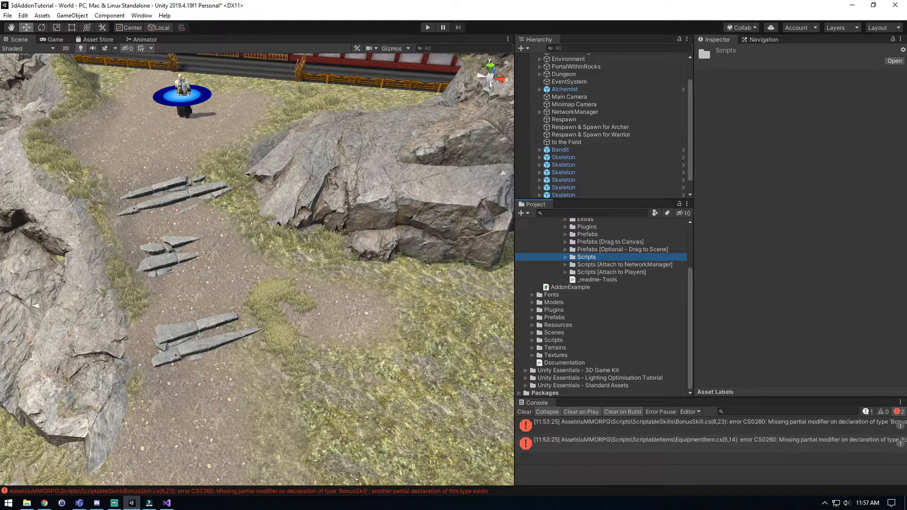
{"action": "left_click", "coordinate": [533, 340]}
{"action": "scroll", "coordinate": [604, 307], "scroll_direction": "down", "scroll_amount": 4}
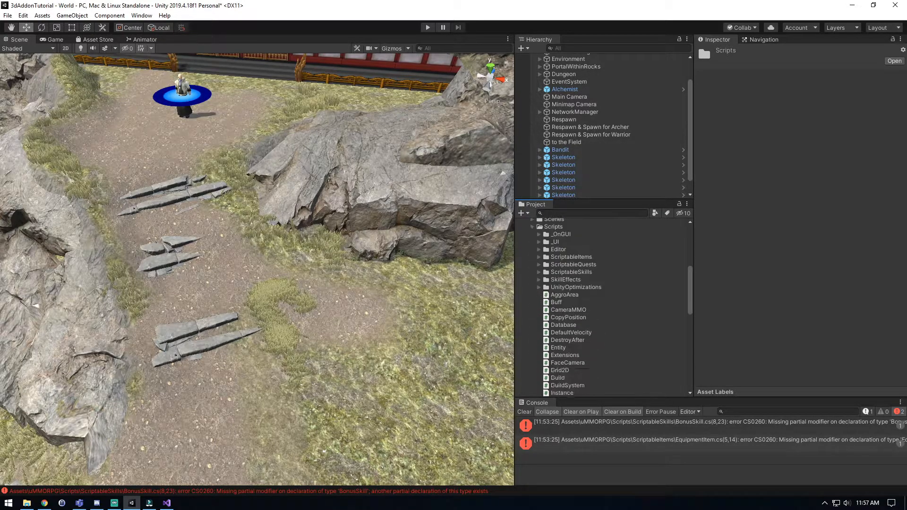
{"action": "left_click", "coordinate": [539, 272]}
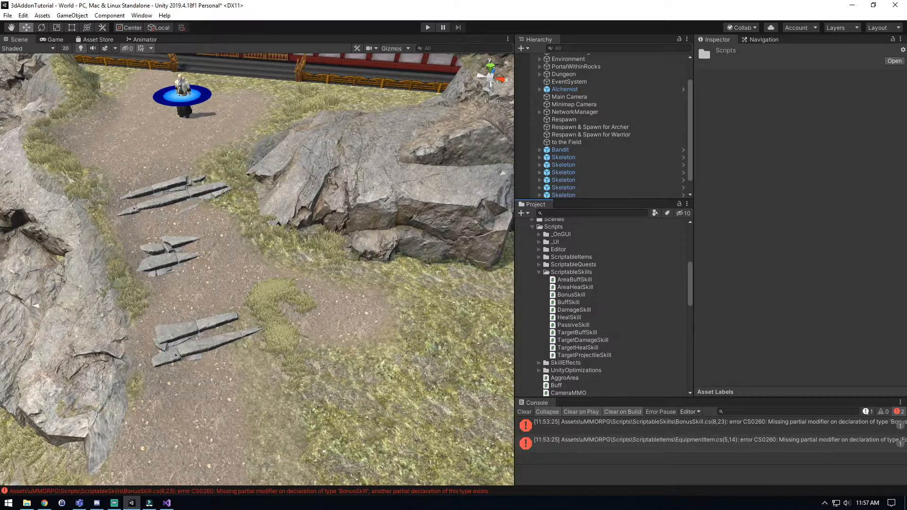
{"action": "left_click", "coordinate": [539, 257]}
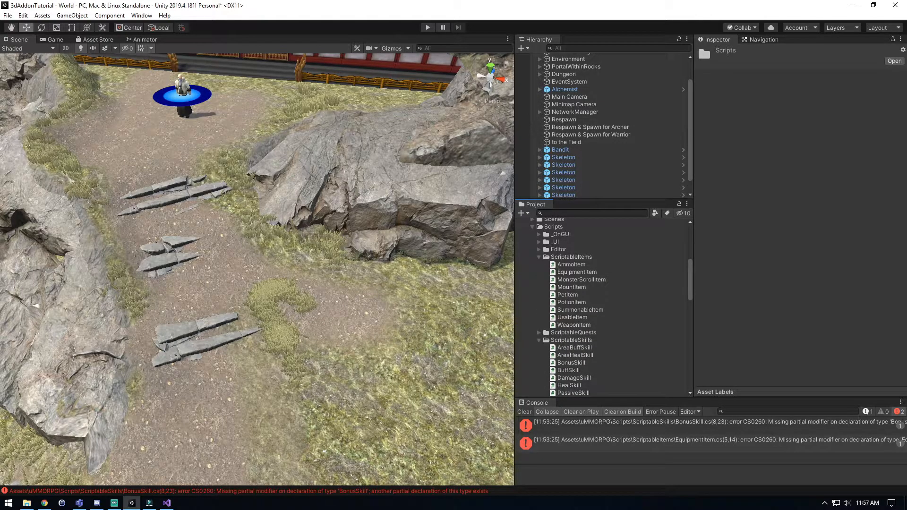
Select the EquipmentItem, UsableItem, WeaponItem, BonusSkill, BuffSkill, DamageSkill and Player scripts together and open them in Visual Studio.
{"action": "left_click", "coordinate": [577, 273]}
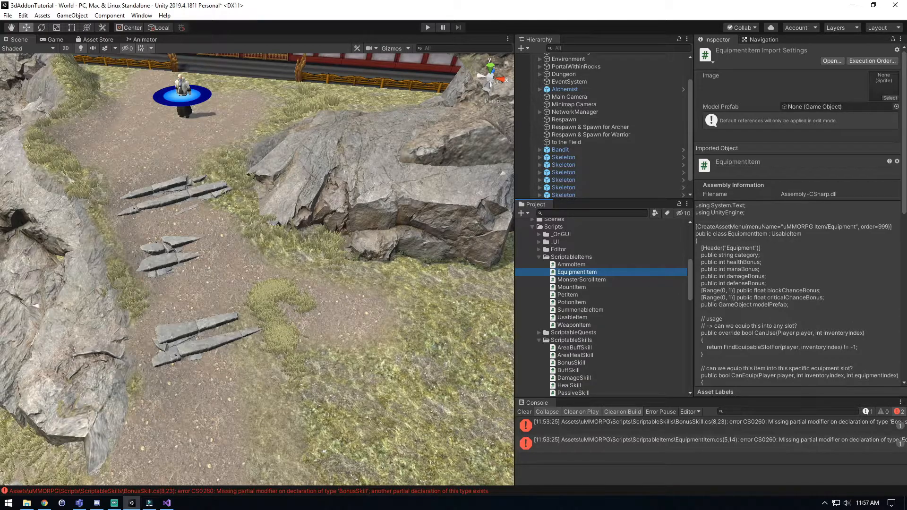
{"action": "left_click", "coordinate": [572, 317], "text": "ctrl"}
{"action": "left_click", "coordinate": [574, 325], "text": "ctrl"}
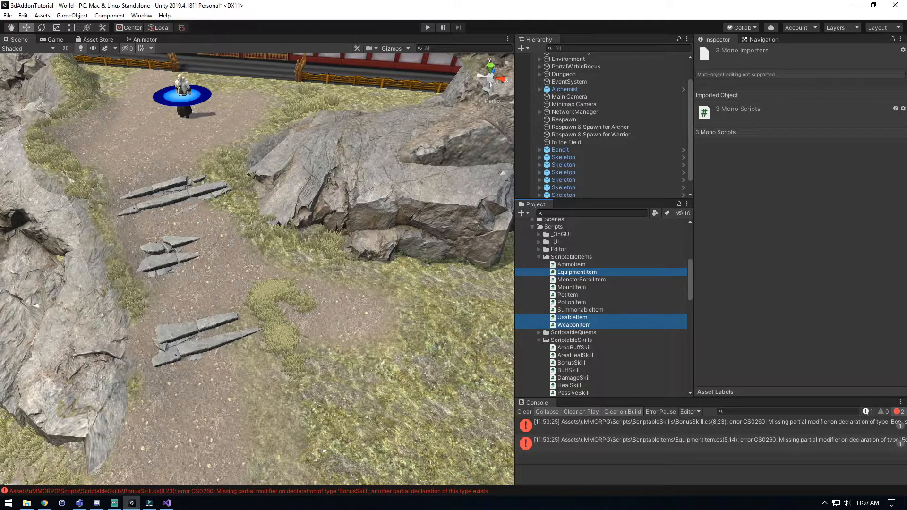
{"action": "scroll", "coordinate": [545, 369], "scroll_direction": "down", "scroll_amount": 3}
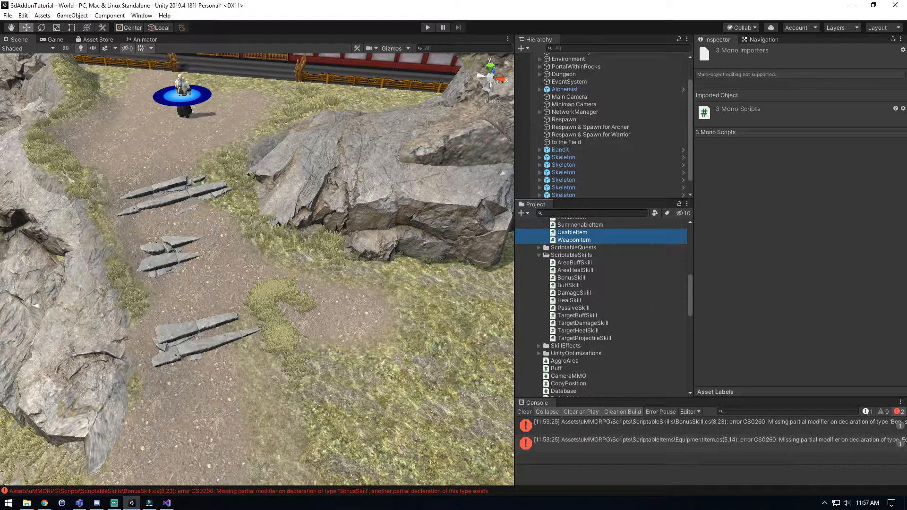
{"action": "left_click", "coordinate": [571, 277], "text": "ctrl"}
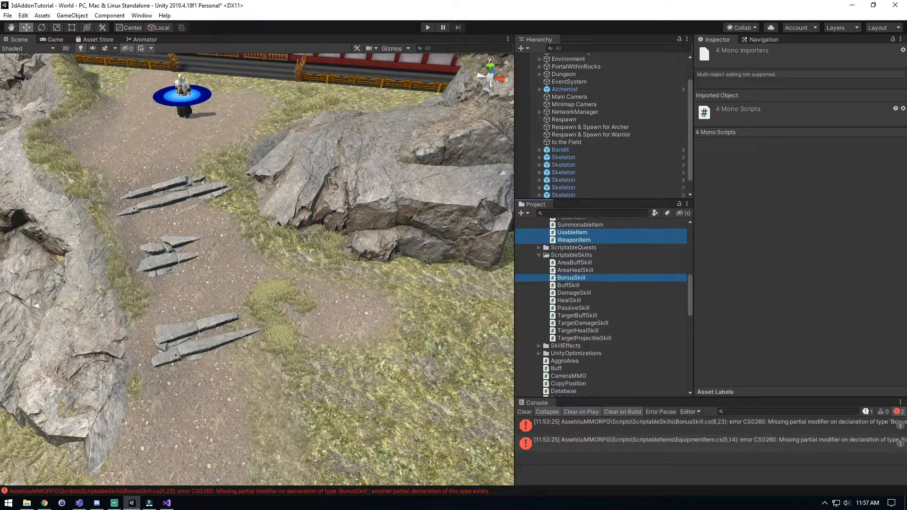
{"action": "left_click", "coordinate": [569, 285], "text": "ctrl"}
{"action": "left_click", "coordinate": [574, 293], "text": "ctrl"}
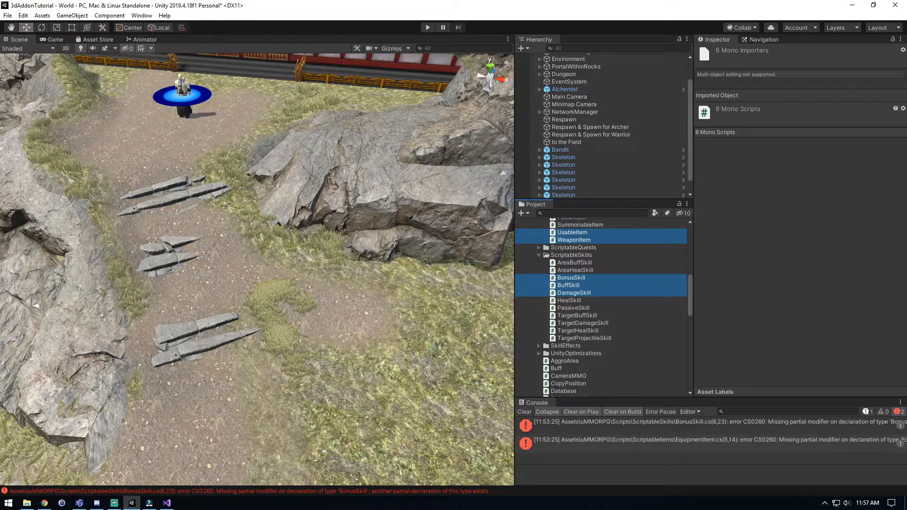
{"action": "scroll", "coordinate": [545, 341], "scroll_direction": "down", "scroll_amount": 1}
{"action": "scroll", "coordinate": [545, 313], "scroll_direction": "down", "scroll_amount": 6}
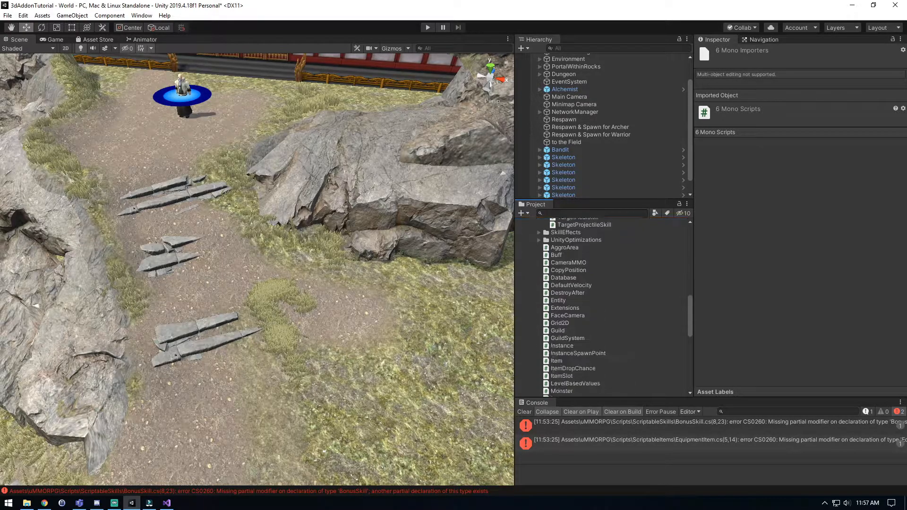
{"action": "scroll", "coordinate": [604, 308], "scroll_direction": "down", "scroll_amount": 4}
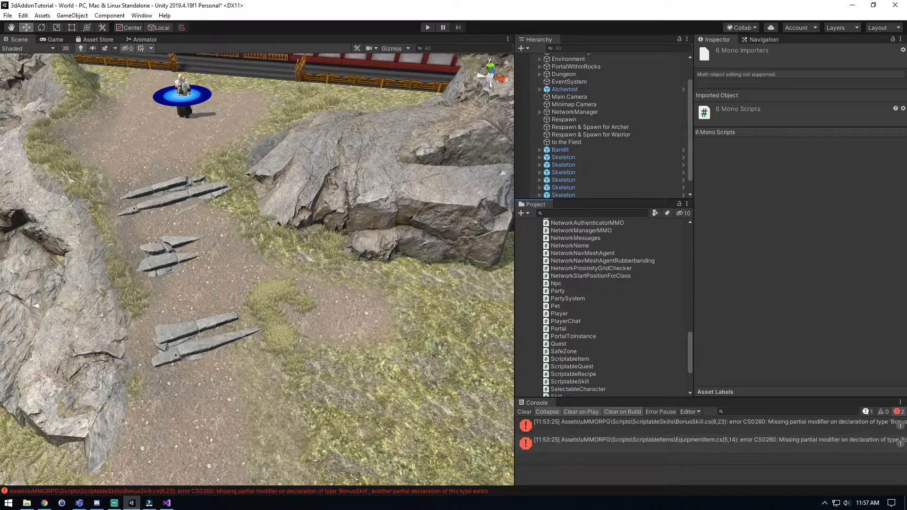
{"action": "left_click", "coordinate": [559, 314], "text": "ctrl"}
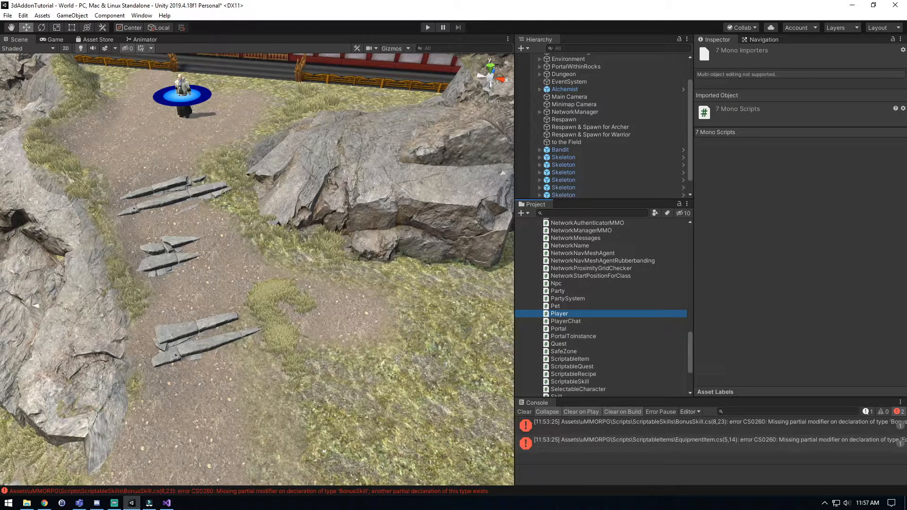
{"action": "key", "text": "Return"}
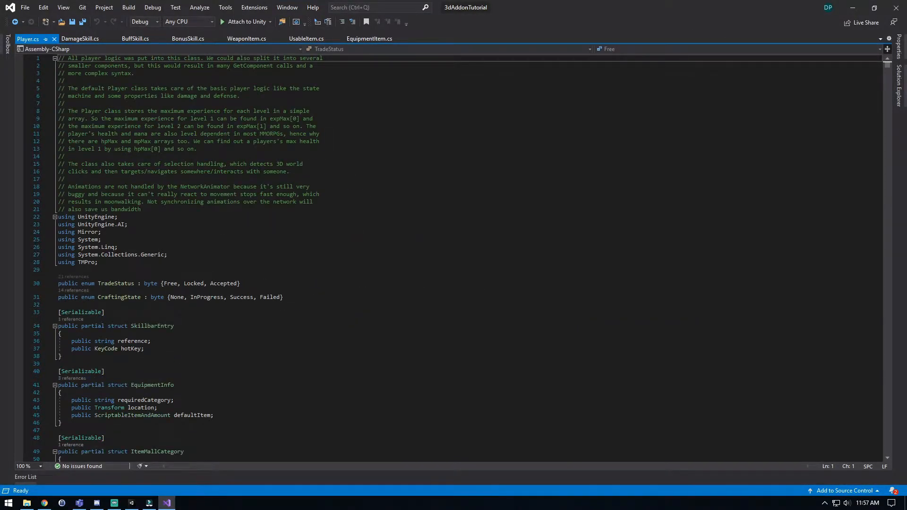
{"action": "left_click", "coordinate": [241, 283]}
{"action": "left_click", "coordinate": [167, 255]}
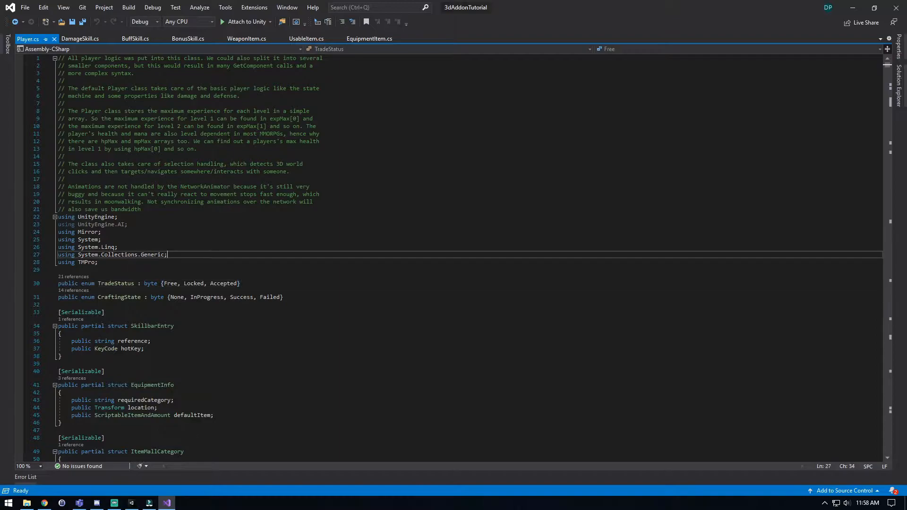
Insert the keyword partial before class in the EquipmentItem declaration of EquipmentItem.cs, and copy the keyword for reuse.
{"action": "left_click", "coordinate": [369, 39]}
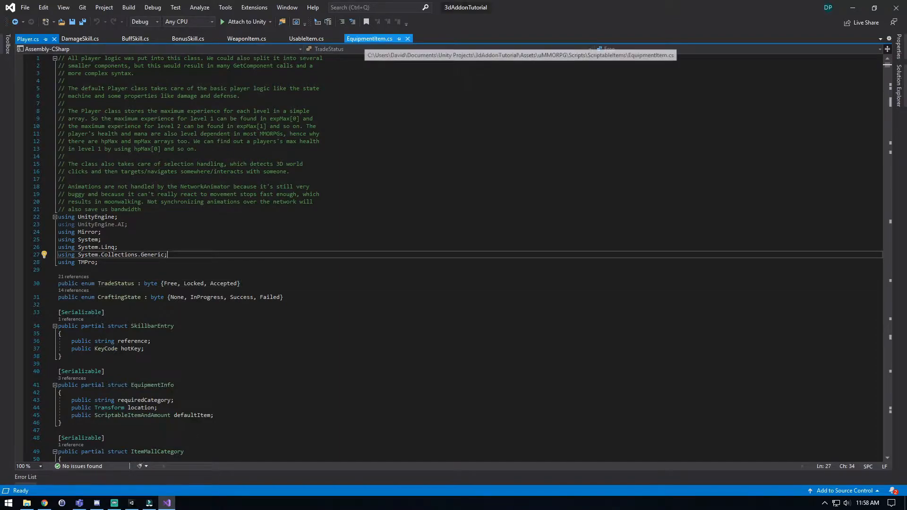
{"action": "left_click_drag", "start_coordinate": [102, 94], "coordinate": [154, 95]}
{"action": "left_click", "coordinate": [149, 140]}
{"action": "left_click", "coordinate": [81, 95]}
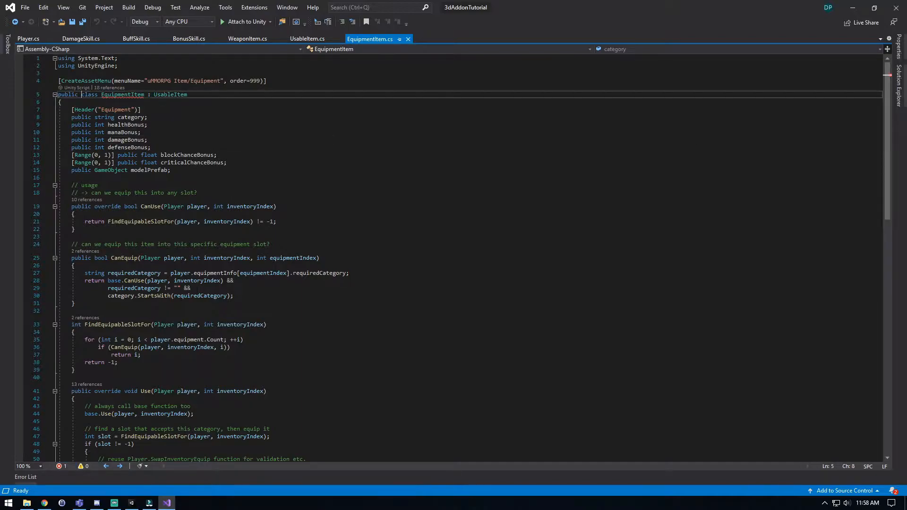
{"action": "type", "text": "partial"}
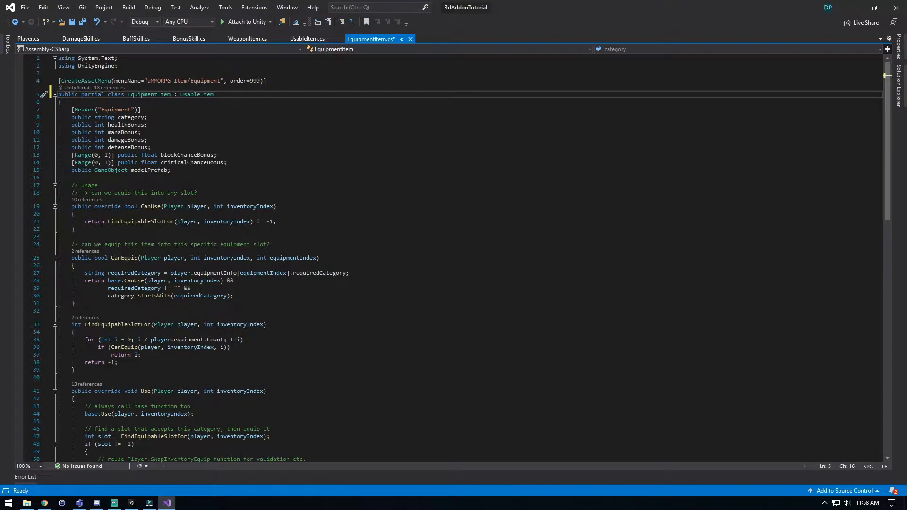
{"action": "key", "text": "ctrl+shift+Left"}
{"action": "key", "text": "ctrl+c"}
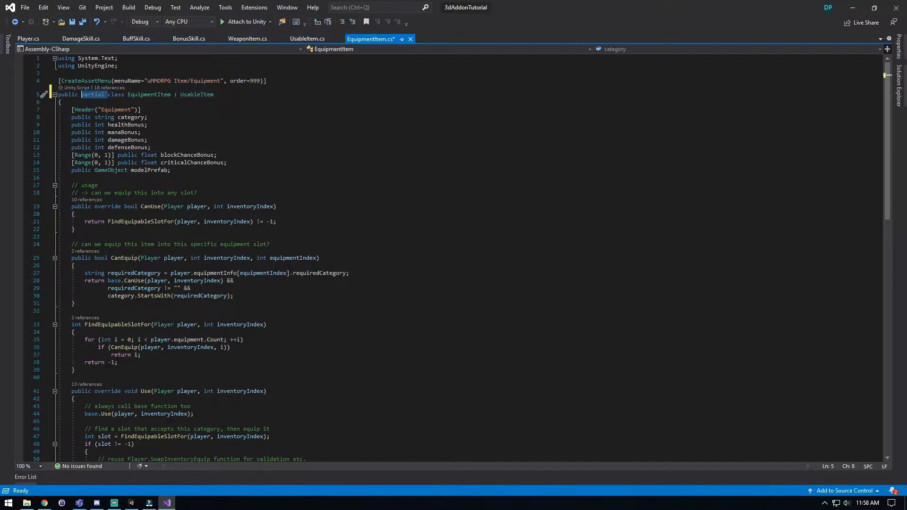
Paste the partial keyword before class in the declarations of UsableItem.cs and WeaponItem.cs.
{"action": "left_click", "coordinate": [307, 38]}
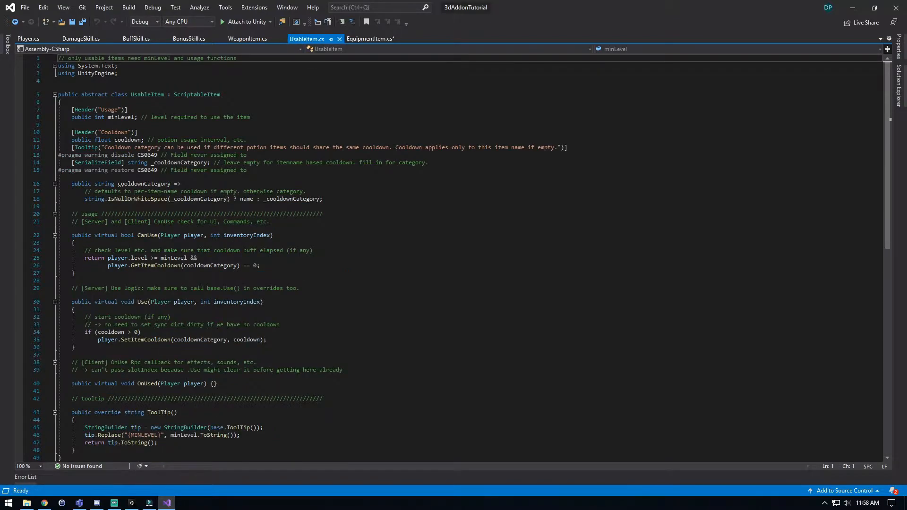
{"action": "key", "text": "ctrl+v"}
{"action": "left_click", "coordinate": [247, 39]}
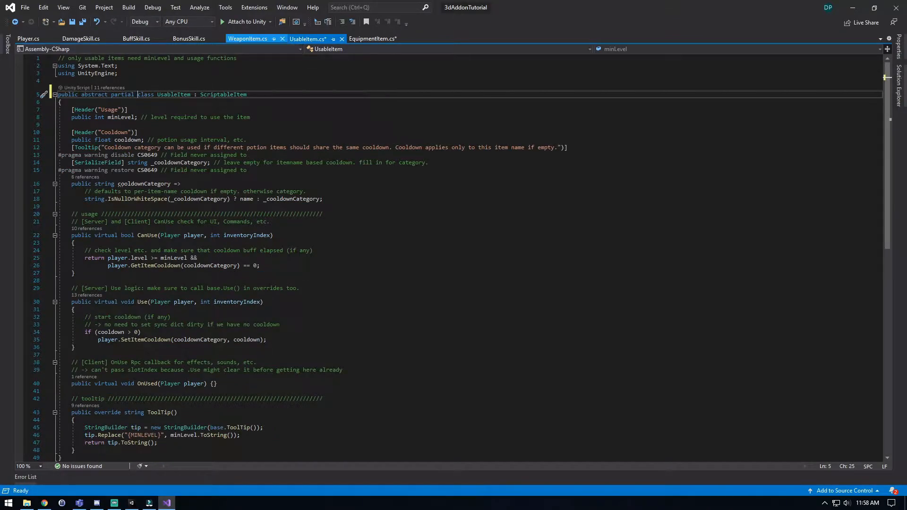
{"action": "left_click", "coordinate": [81, 94]}
{"action": "key", "text": "ctrl+v"}
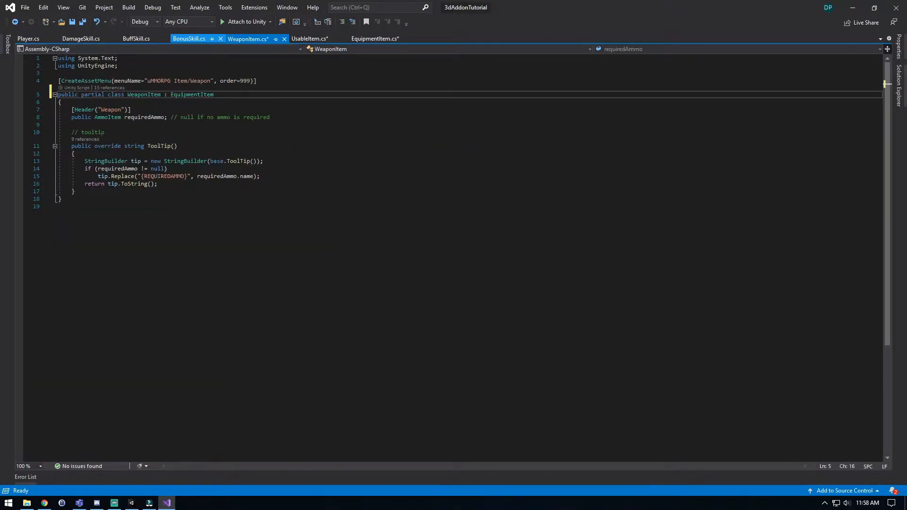
Paste partial before class in the BonusSkill.cs, BuffSkill.cs and DamageSkill.cs declarations, and save all the open scripts.
{"action": "left_click", "coordinate": [189, 39]}
{"action": "left_click", "coordinate": [112, 117]}
{"action": "key", "text": "ctrl+v"}
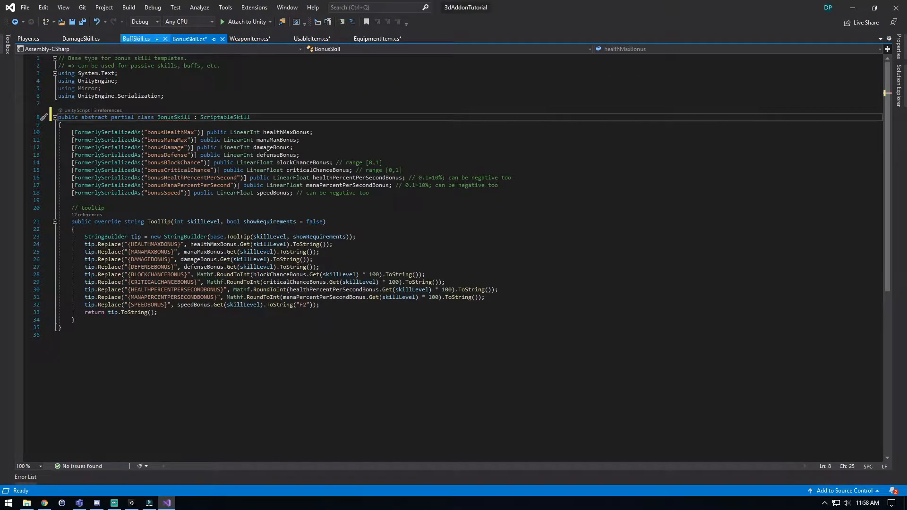
{"action": "left_click", "coordinate": [136, 38]}
{"action": "left_click", "coordinate": [111, 118]}
{"action": "key", "text": "ctrl+v"}
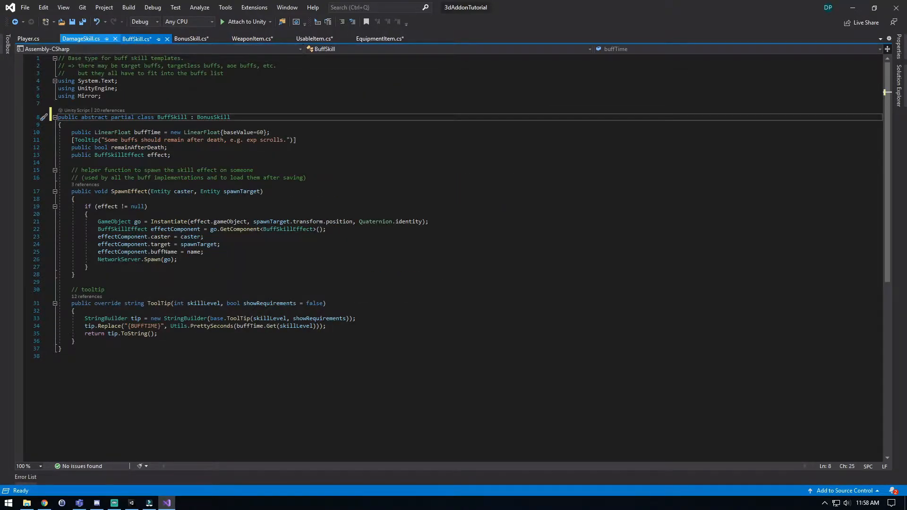
{"action": "left_click", "coordinate": [80, 38]}
{"action": "left_click", "coordinate": [111, 103]}
{"action": "key", "text": "ctrl+v"}
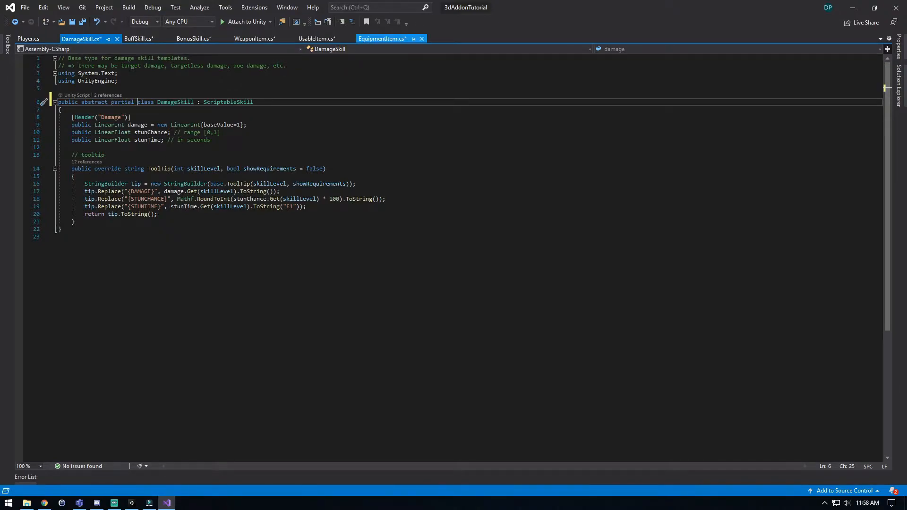
{"action": "left_click", "coordinate": [221, 132]}
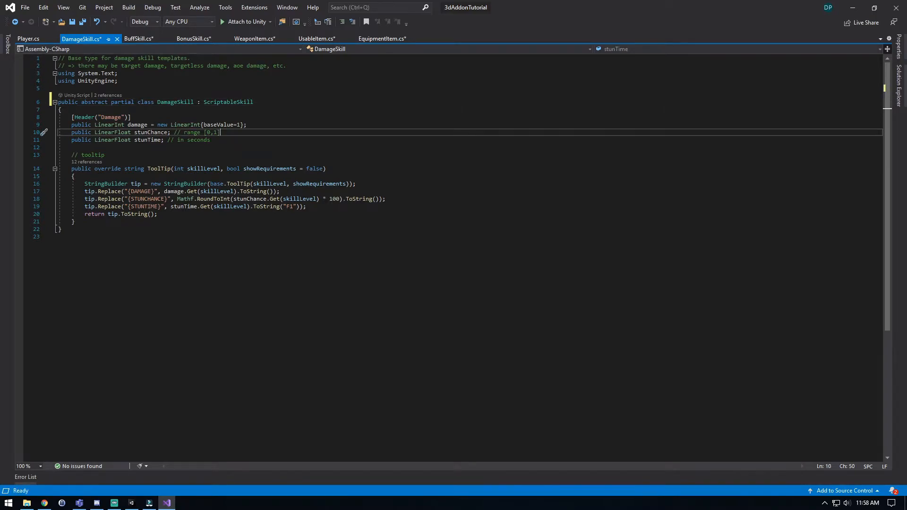
{"action": "key", "text": "ctrl+shift+s"}
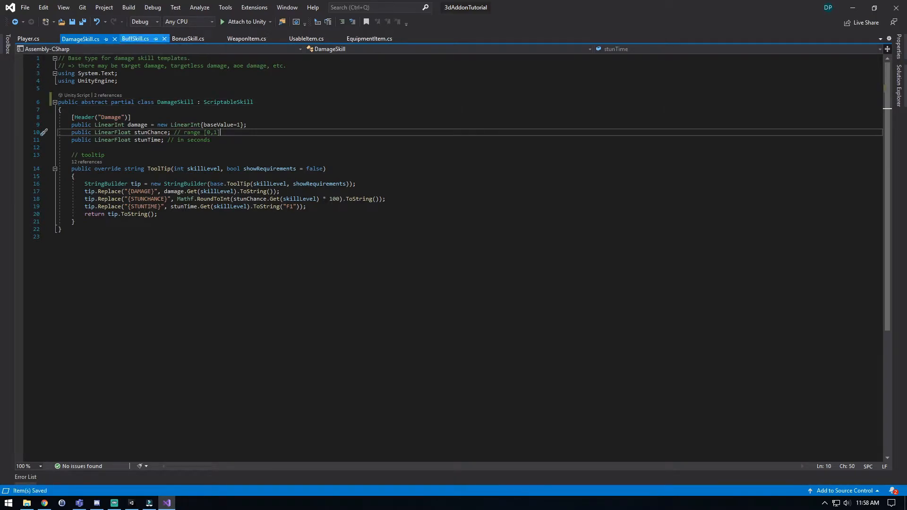
Search Player.cs for RefreshLocation(index); to locate the OnEquipmentChanged method.
{"action": "left_click", "coordinate": [29, 39]}
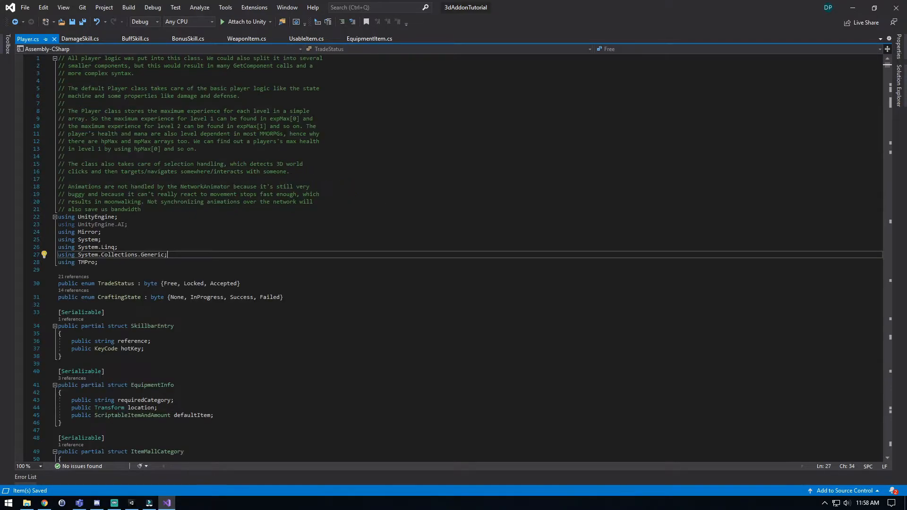
{"action": "left_click", "coordinate": [101, 240]}
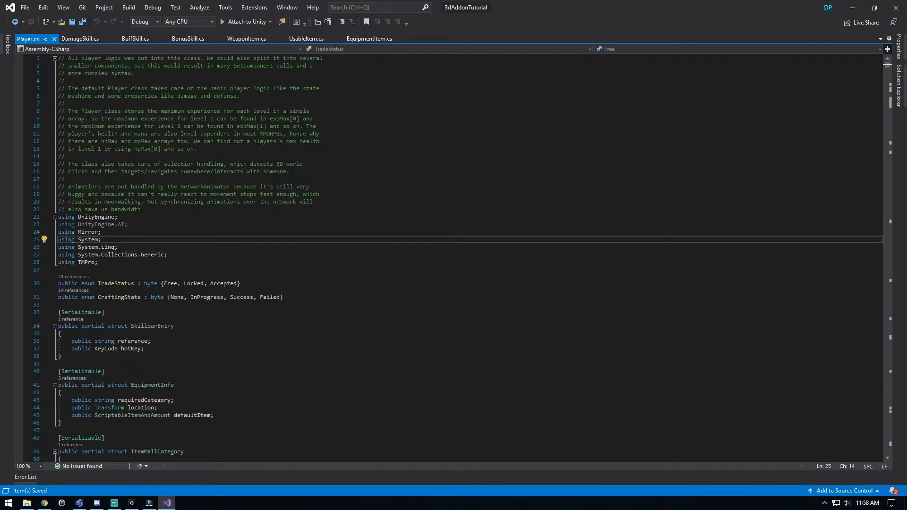
{"action": "key", "text": "alt+Tab"}
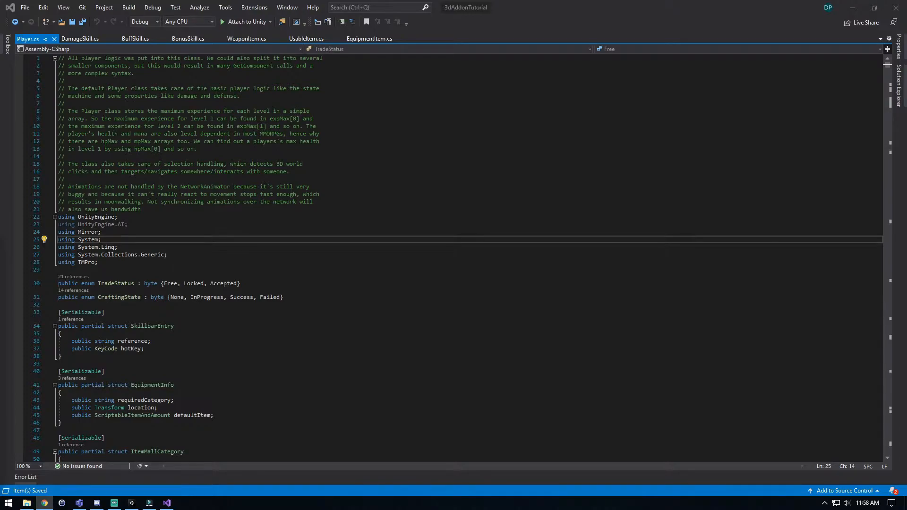
{"action": "left_click", "coordinate": [101, 232]}
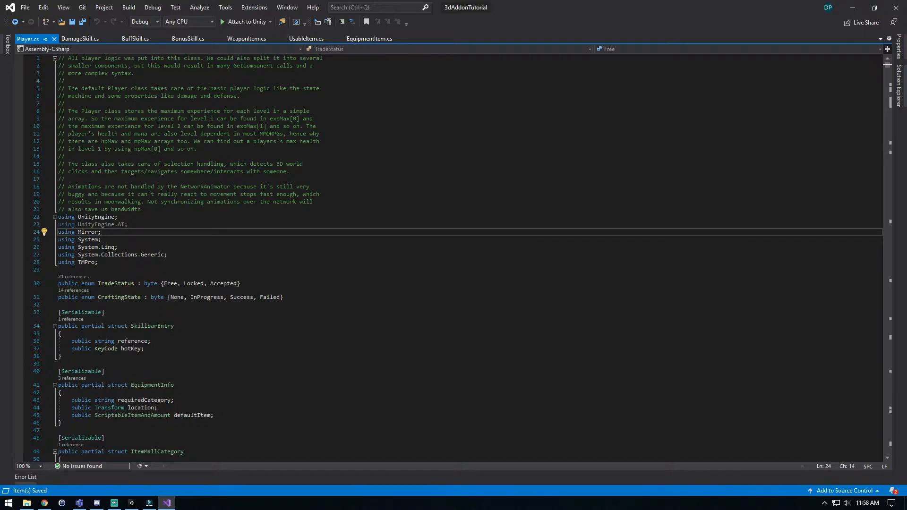
{"action": "left_click", "coordinate": [167, 254]}
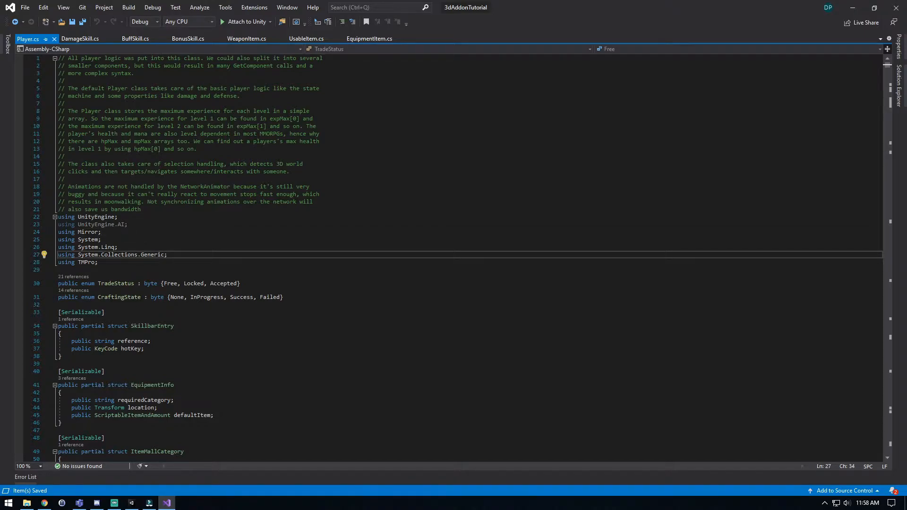
{"action": "key", "text": "ctrl+f"}
{"action": "type", "text": "RefreshLocation(index);"}
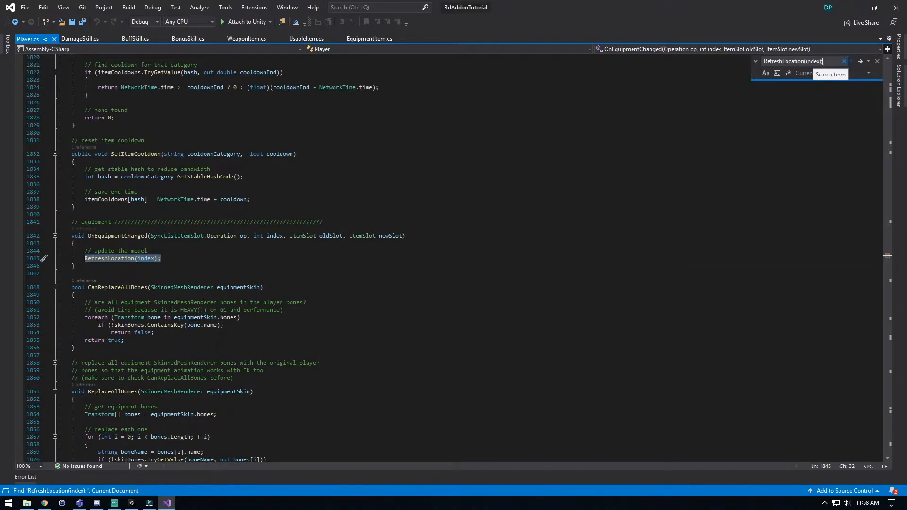
{"action": "left_click_drag", "start_coordinate": [76, 273], "coordinate": [58, 235]}
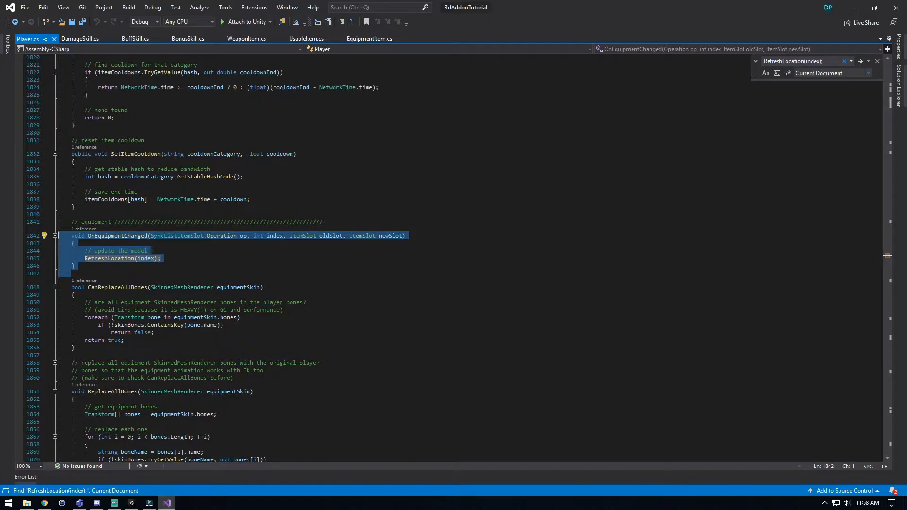
{"action": "key", "text": "Escape"}
{"action": "left_click", "coordinate": [115, 287]}
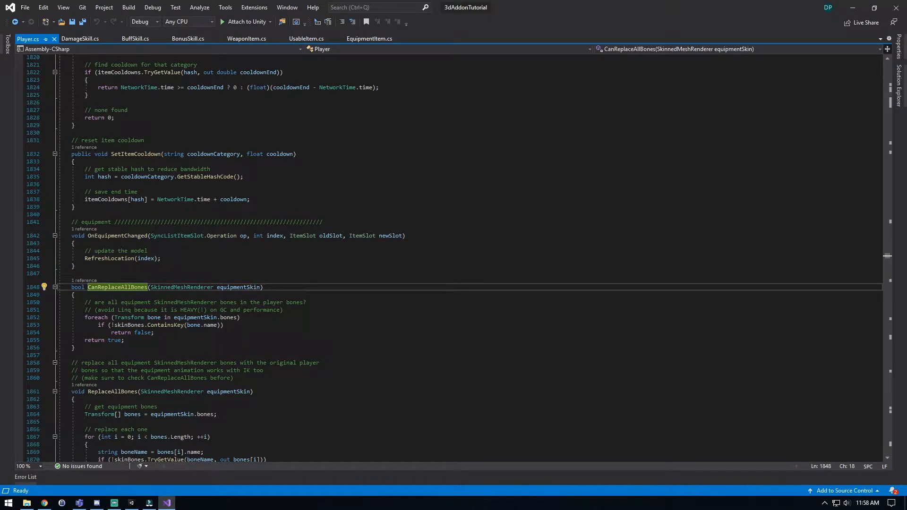
Add Utils.InvokeMany(typeof(Player), this, "OnEquipmentChanged_"); after RefreshLocation(index); in OnEquipmentChanged, separated by a blank line, and save Player.cs.
{"action": "left_click", "coordinate": [161, 259]}
{"action": "key", "text": "Return"}
{"action": "key", "text": "Return"}
{"action": "type", "text": "Utils.InvokeMany(typeof(Player), this, \"OnEquipmentChanged_\");"}
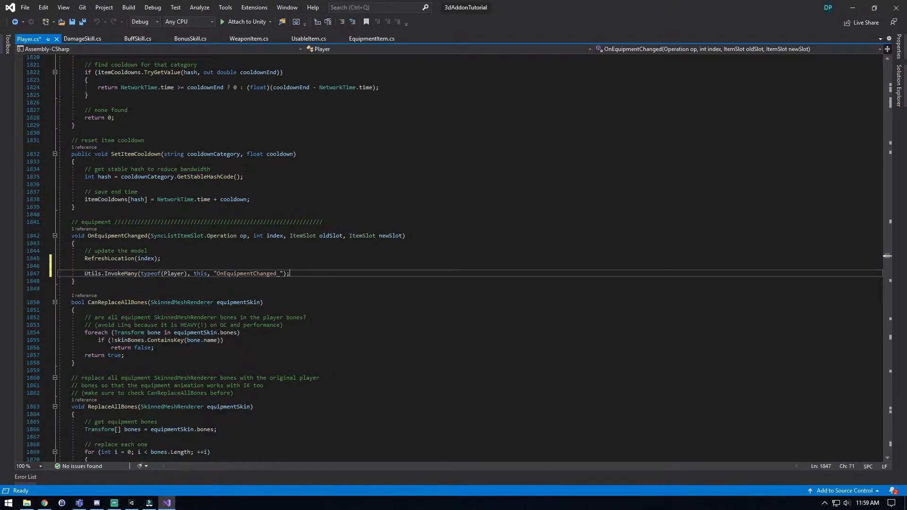
{"action": "mouse_move", "coordinate": [85, 274]}
{"action": "left_mouse_down"}
{"action": "mouse_move", "coordinate": [162, 259]}
{"action": "mouse_move", "coordinate": [86, 266]}
{"action": "left_mouse_up"}
{"action": "left_click", "coordinate": [85, 266]}
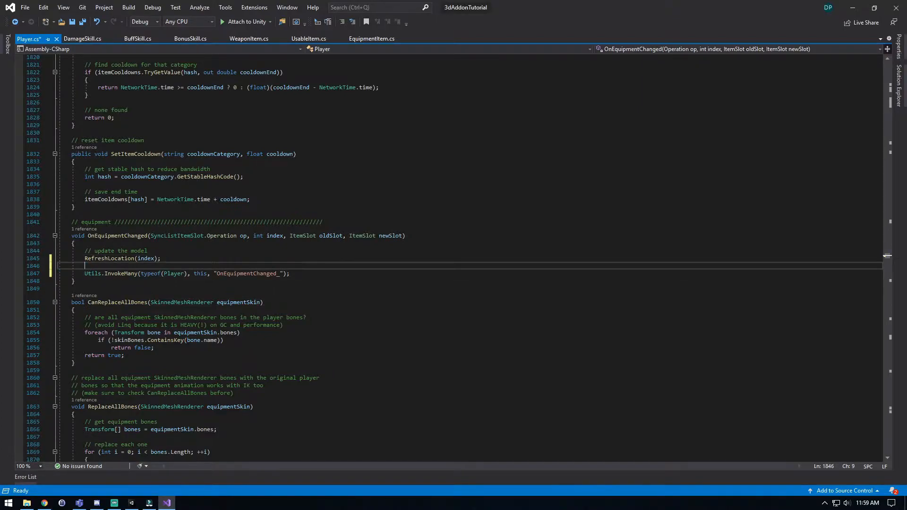
{"action": "key", "text": "ctrl+s"}
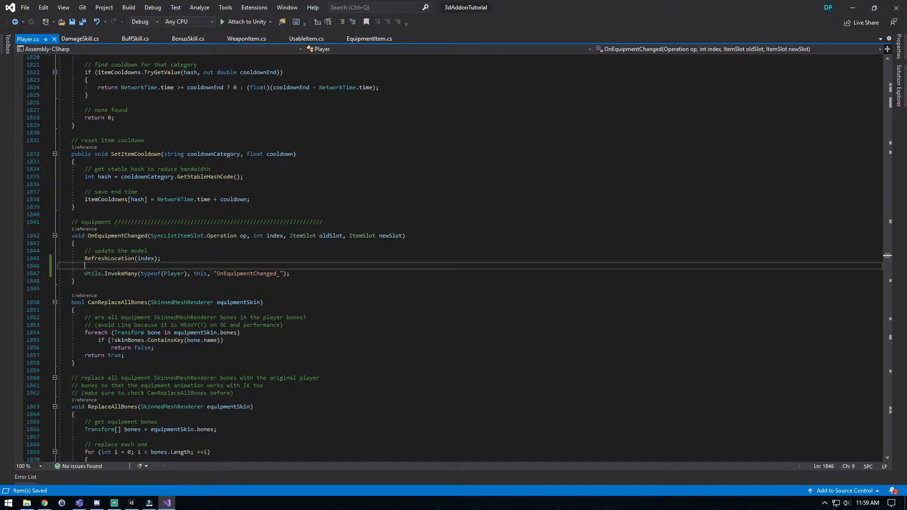
Close all open script files in Visual Studio and switch back to Unity.
{"action": "right_click", "coordinate": [184, 41]}
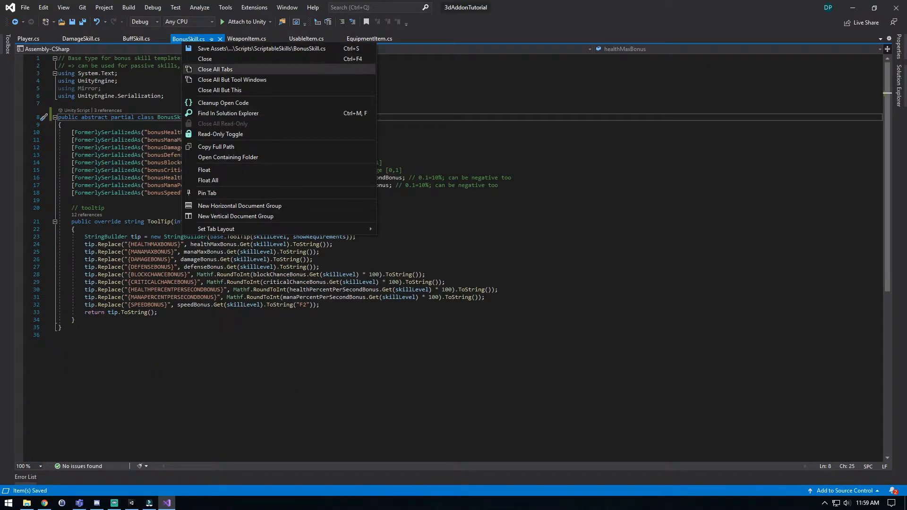
{"action": "left_click", "coordinate": [215, 69]}
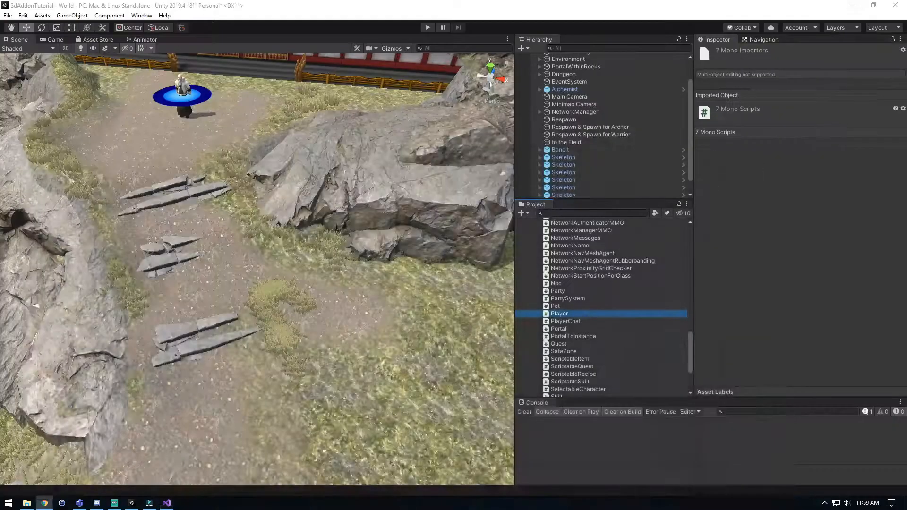
{"action": "left_click", "coordinate": [853, 8]}
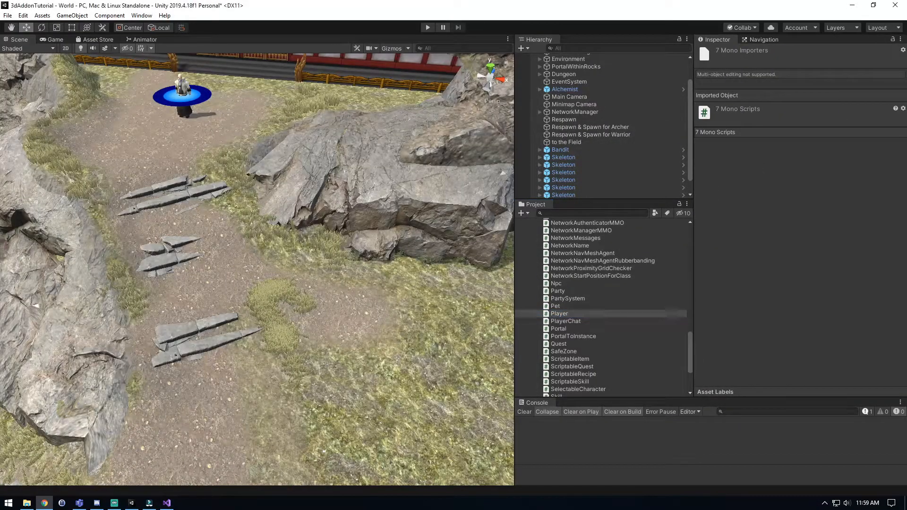
Collapse the ScriptableSkills, ScriptableItems and Scripts folders in the project to get back to the UCE_Tools folder.
{"action": "left_click", "coordinate": [799, 213]}
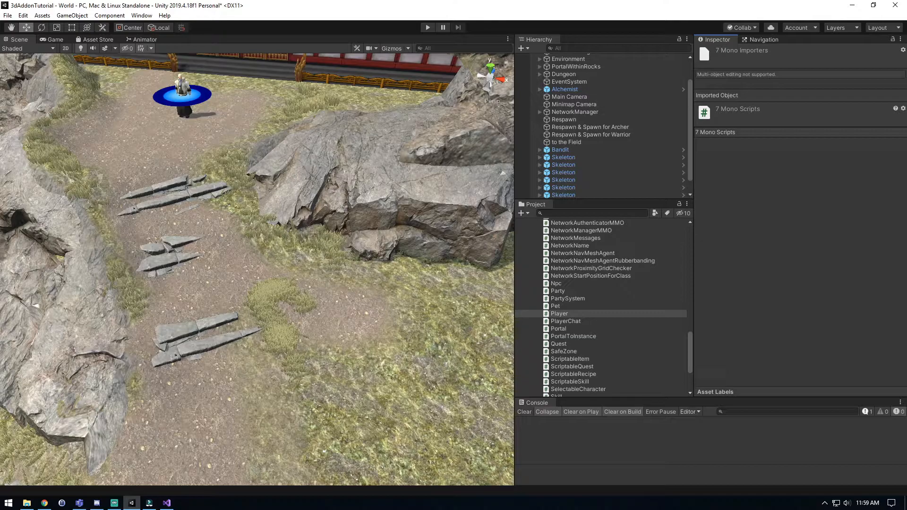
{"action": "left_click", "coordinate": [573, 337]}
{"action": "key", "text": "Left"}
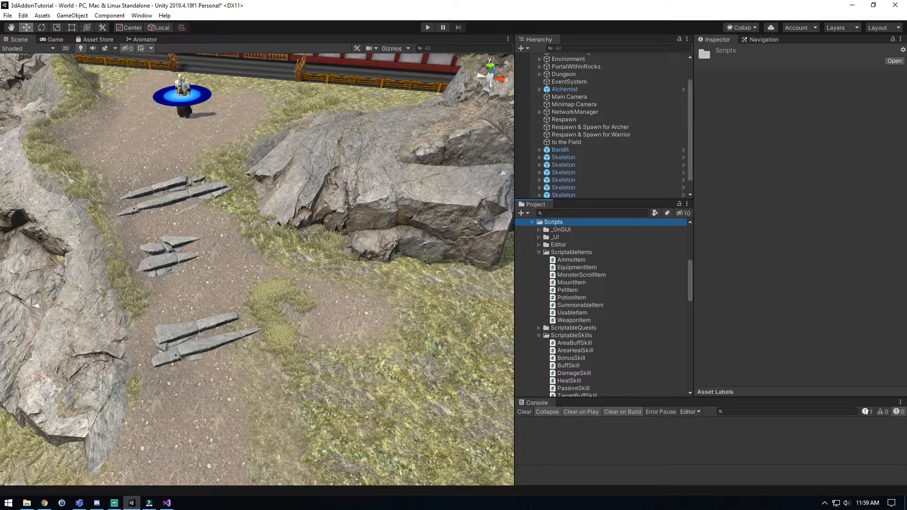
{"action": "left_click", "coordinate": [538, 335]}
{"action": "left_click", "coordinate": [538, 252]}
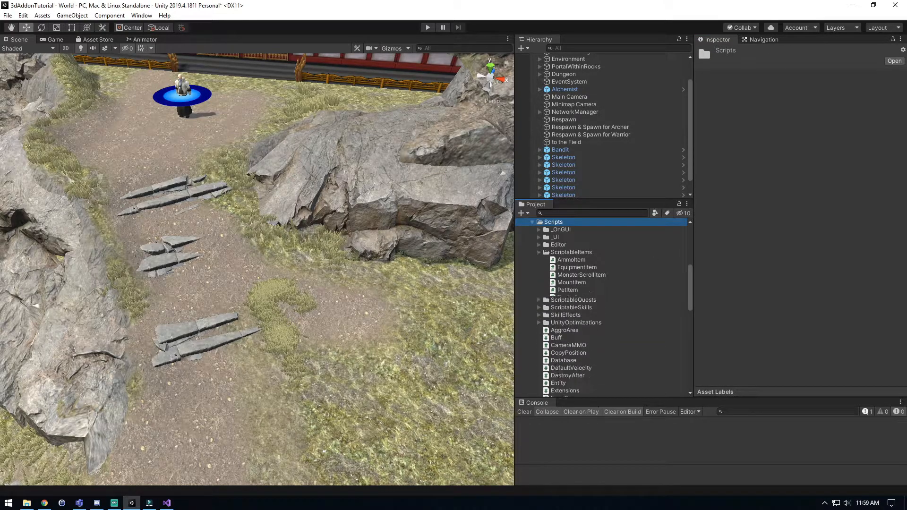
{"action": "key", "text": "Left"}
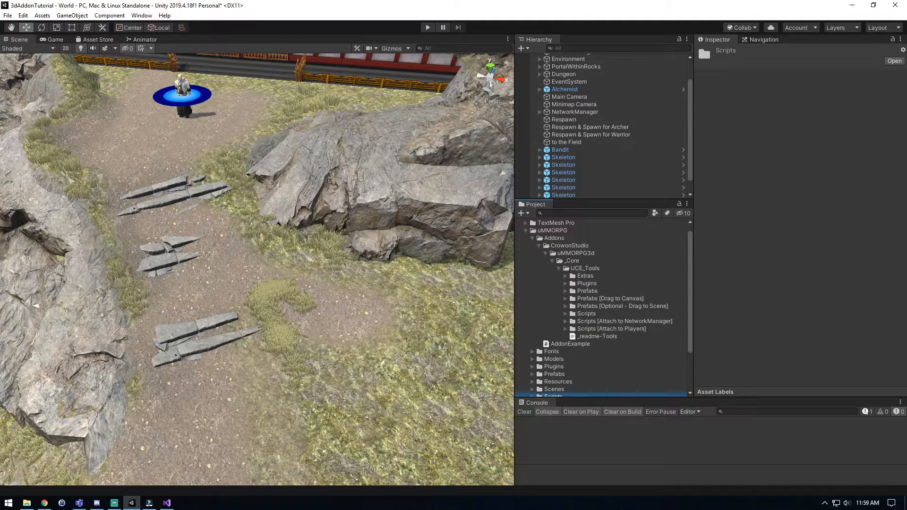
{"action": "scroll", "coordinate": [604, 307], "scroll_direction": "up", "scroll_amount": 3}
{"action": "key", "text": "alt+Tab"}
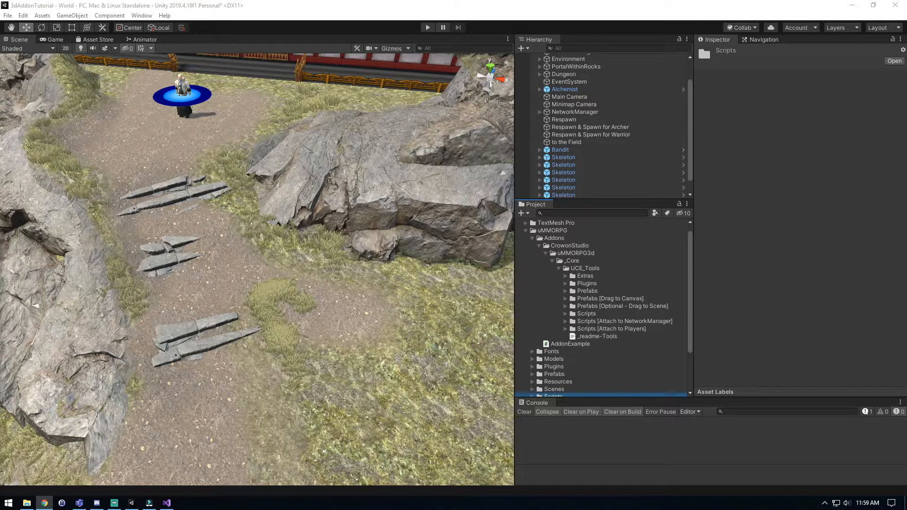
{"action": "key", "text": "alt+Tab"}
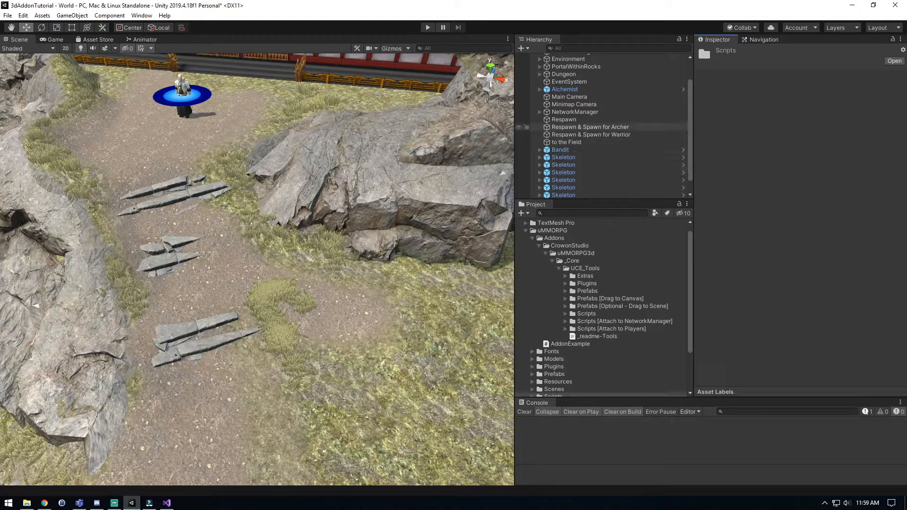
Set the Database Type of the NetworkManager's Database component to My SQL.
{"action": "left_click", "coordinate": [575, 112]}
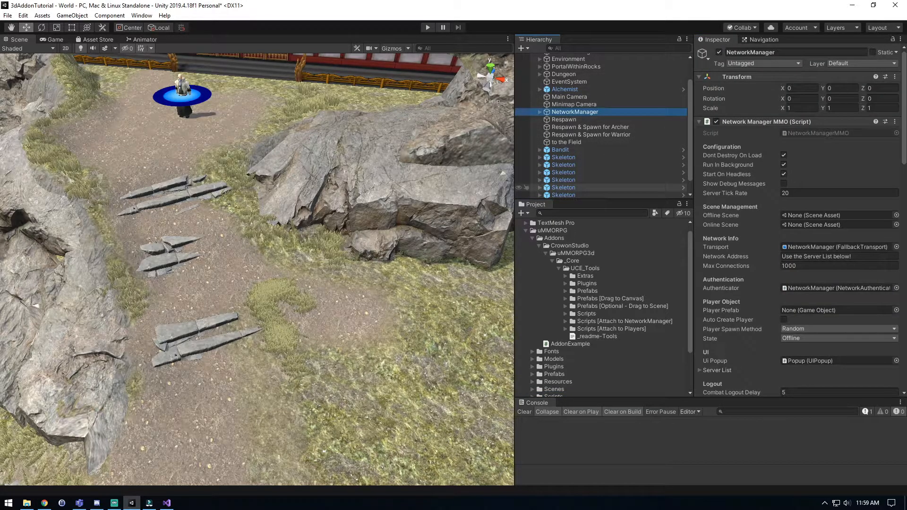
{"action": "scroll", "coordinate": [798, 222], "scroll_direction": "down", "scroll_amount": 10}
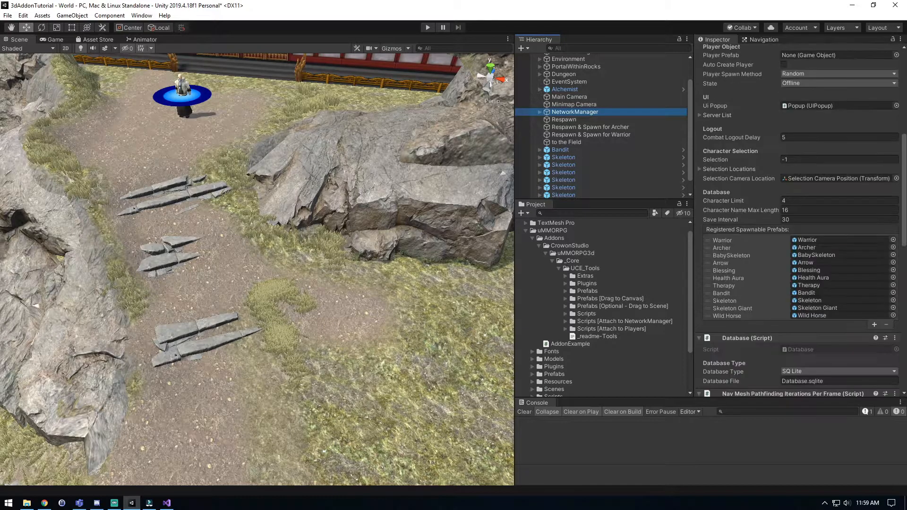
{"action": "scroll", "coordinate": [799, 222], "scroll_direction": "down", "scroll_amount": 7}
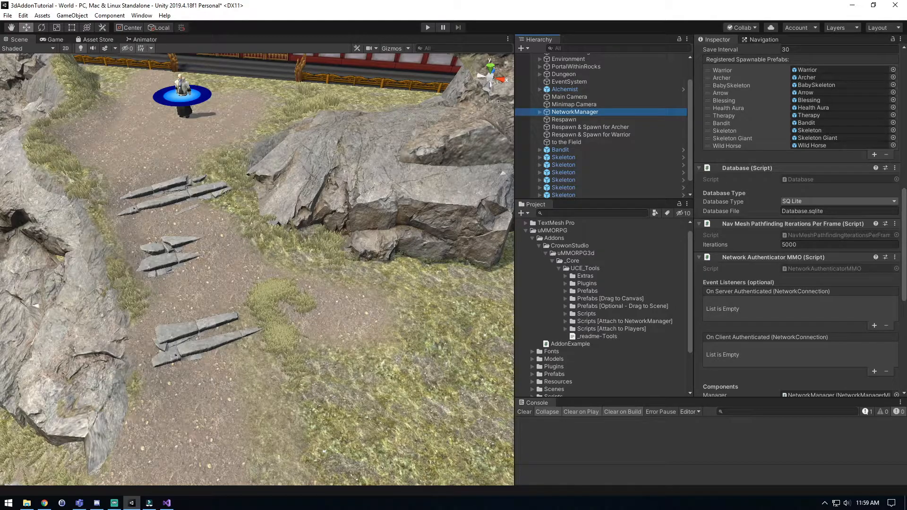
{"action": "left_click", "coordinate": [817, 202]}
{"action": "left_click", "coordinate": [812, 223]}
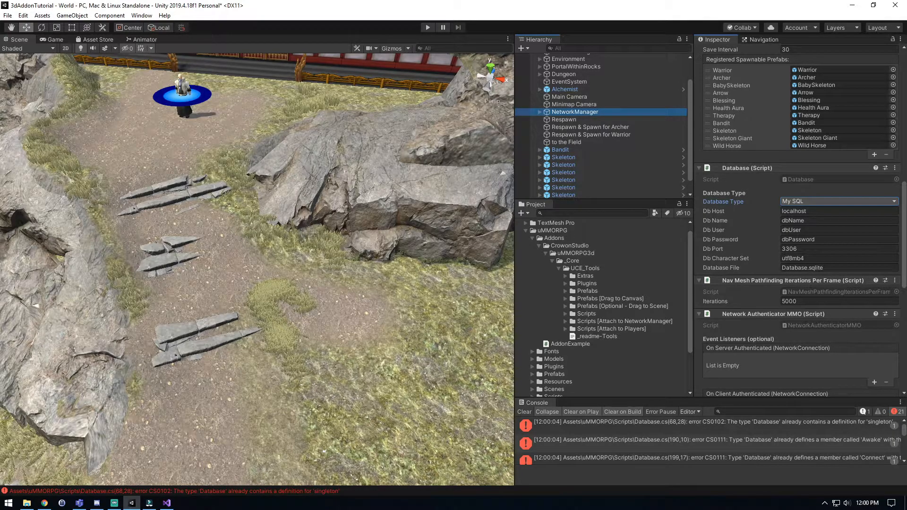
Expand the project's Scripts folder and open the Database script in Visual Studio.
{"action": "scroll", "coordinate": [539, 346], "scroll_direction": "down", "scroll_amount": 3}
{"action": "left_click", "coordinate": [532, 340]}
{"action": "scroll", "coordinate": [567, 307], "scroll_direction": "down", "scroll_amount": 6}
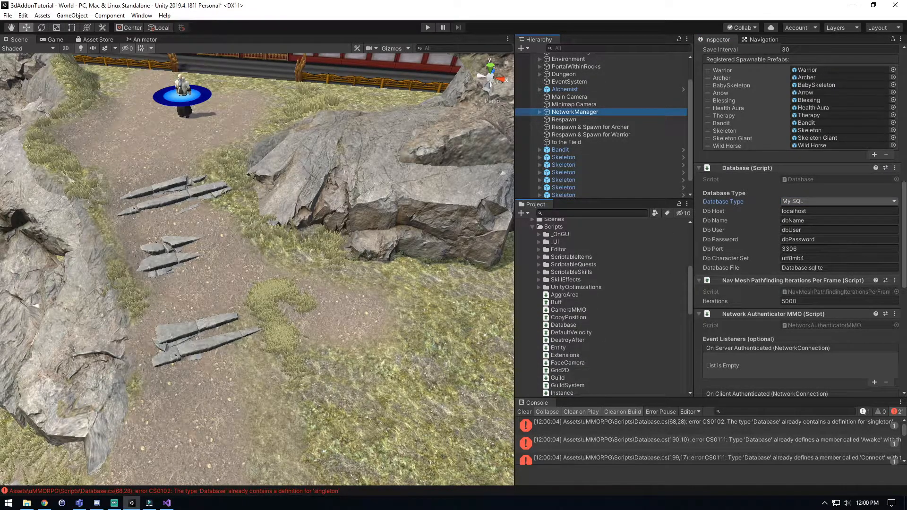
{"action": "left_click", "coordinate": [564, 325]}
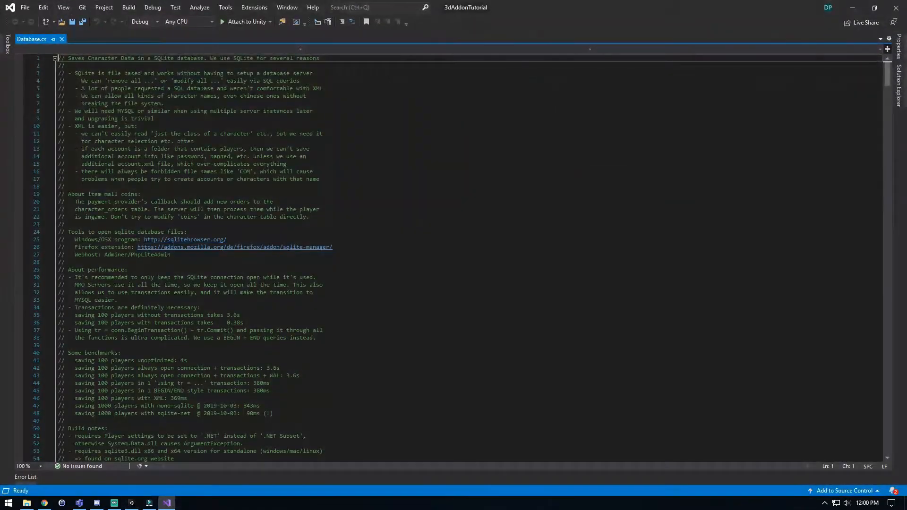
{"action": "left_click", "coordinate": [228, 240]}
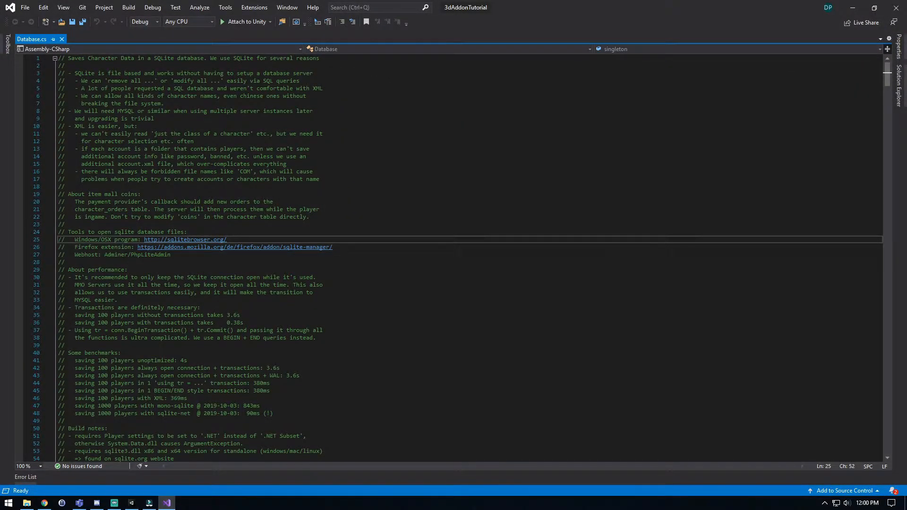
Try commenting out all the code in Database.cs, undo it, close the file and switch back to Unity.
{"action": "key", "text": "ctrl+a"}
{"action": "key", "text": "ctrl+k"}
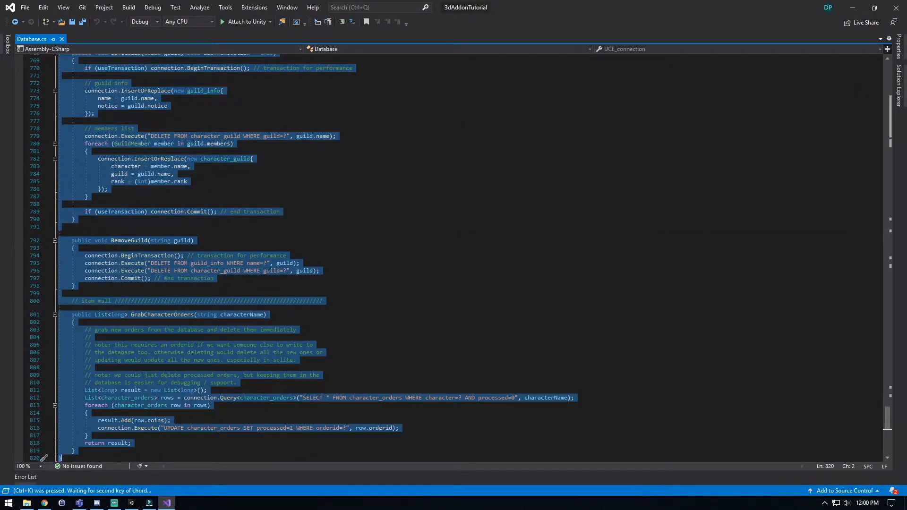
{"action": "key", "text": "ctrl+c"}
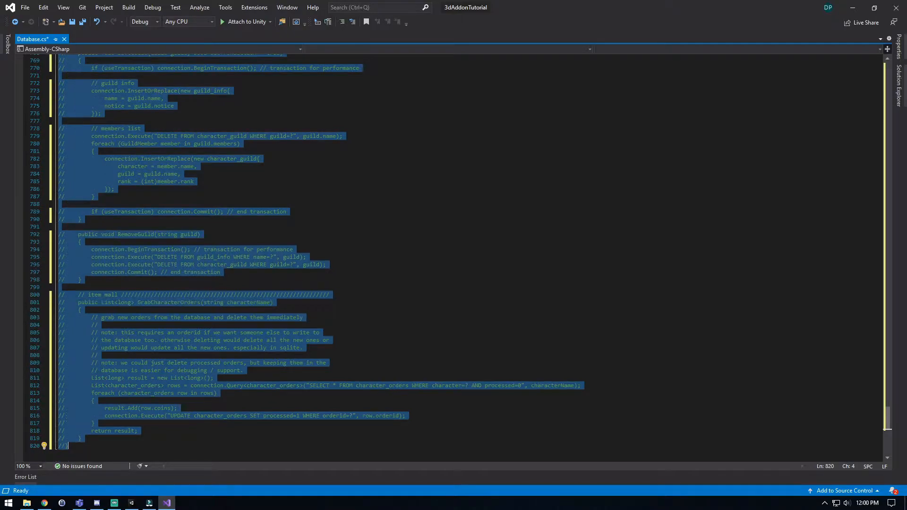
{"action": "key", "text": "ctrl+z"}
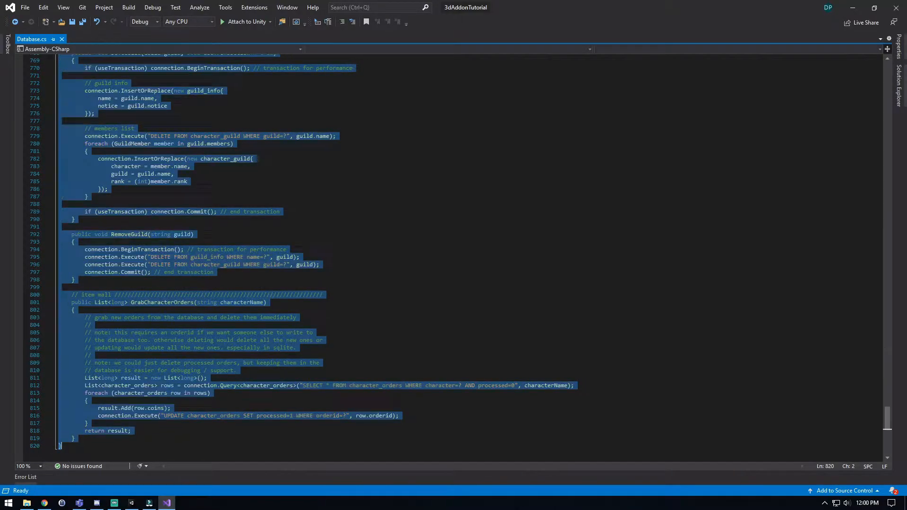
{"action": "left_click", "coordinate": [62, 39]}
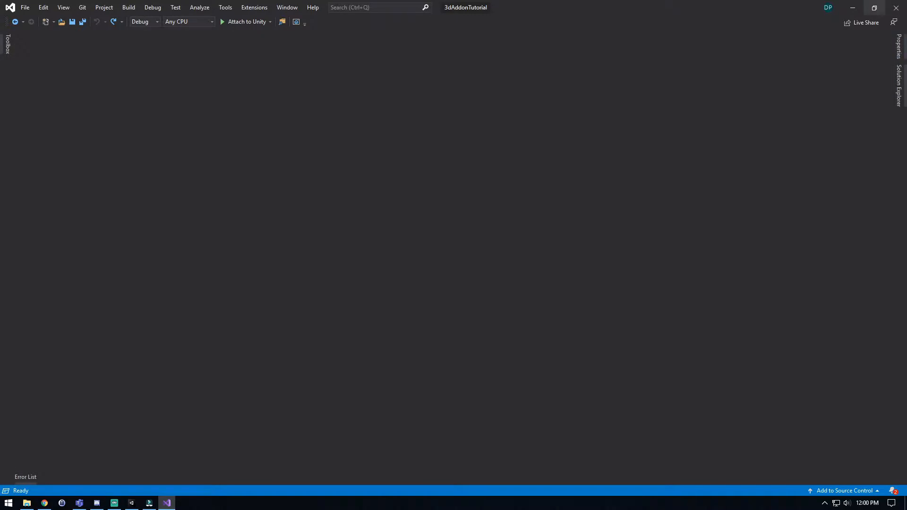
{"action": "left_click", "coordinate": [852, 7]}
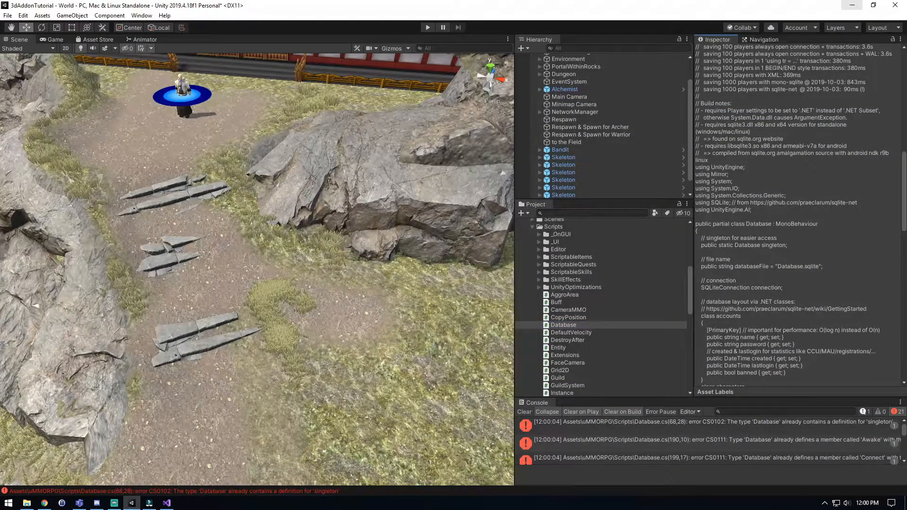
Select the Database script in the project, and collapse the Scripts folder to return to the UCE_Tools folder.
{"action": "left_click", "coordinate": [568, 318]}
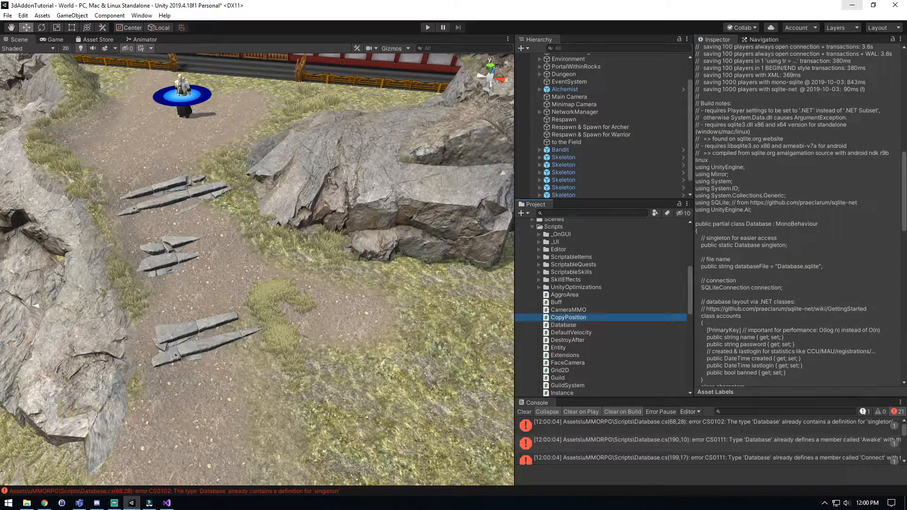
{"action": "left_click", "coordinate": [564, 325]}
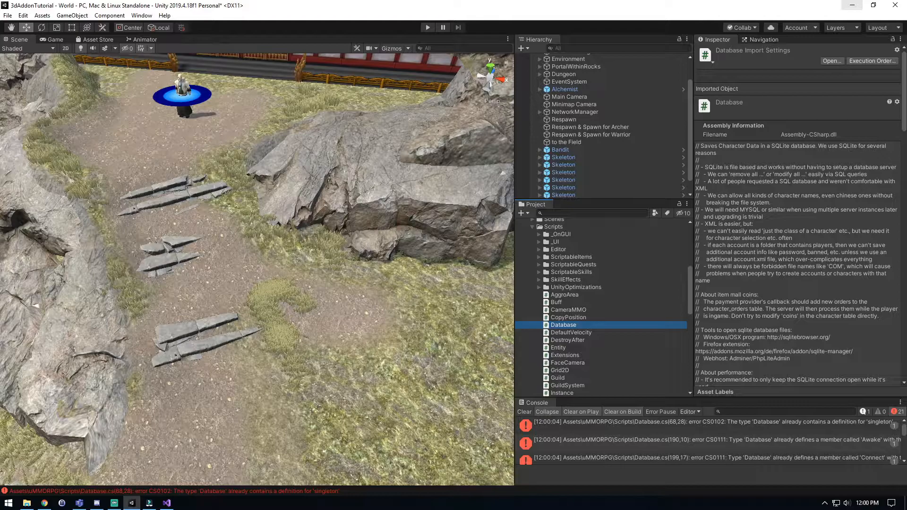
{"action": "left_click", "coordinate": [553, 227]}
{"action": "left_click", "coordinate": [533, 227]}
{"action": "scroll", "coordinate": [534, 227], "scroll_direction": "up", "scroll_amount": 4}
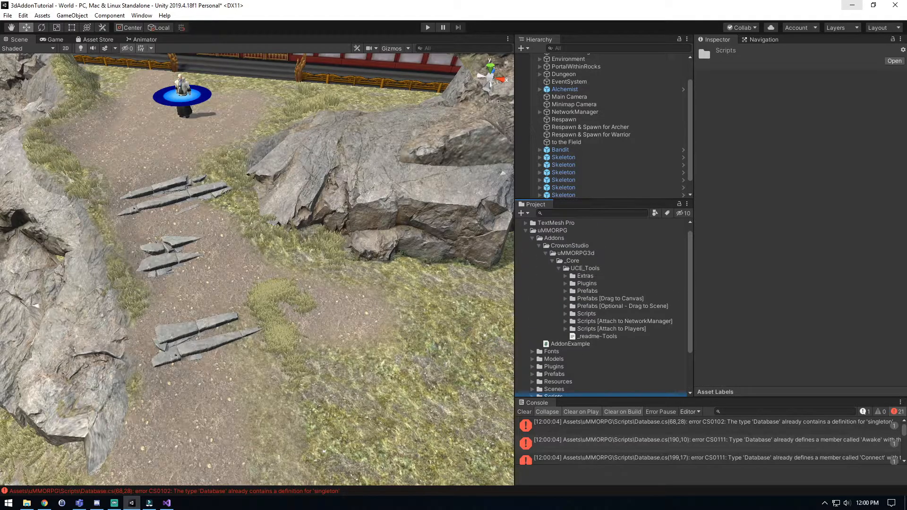
Set the Database Type of the NetworkManager's Database component to SQ Lite and check the component once scripts recompile.
{"action": "left_click", "coordinate": [575, 112]}
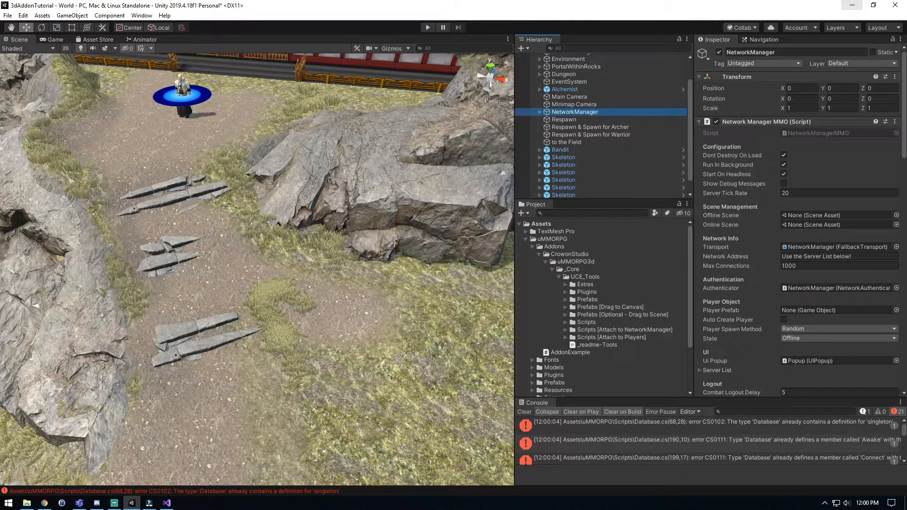
{"action": "scroll", "coordinate": [784, 245], "scroll_direction": "down", "scroll_amount": 12}
{"action": "scroll", "coordinate": [784, 253], "scroll_direction": "down", "scroll_amount": 3}
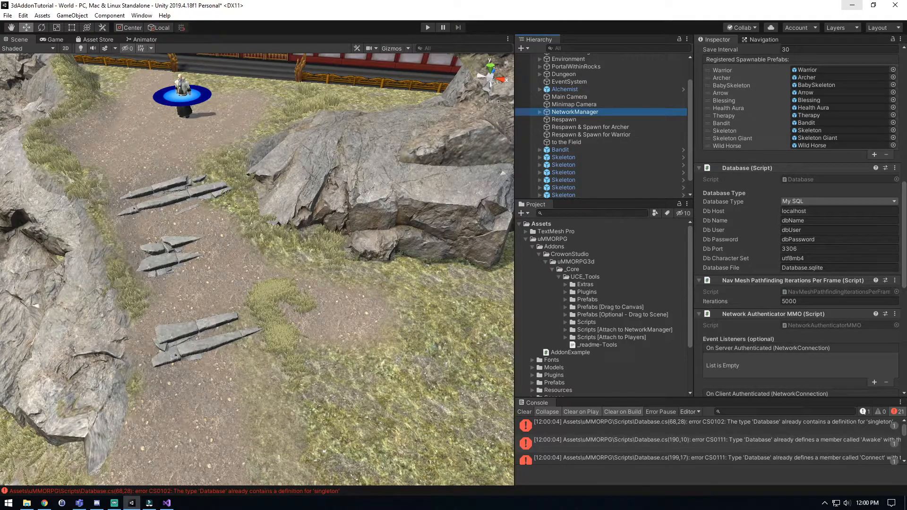
{"action": "left_click", "coordinate": [809, 202]}
{"action": "left_click", "coordinate": [809, 213]}
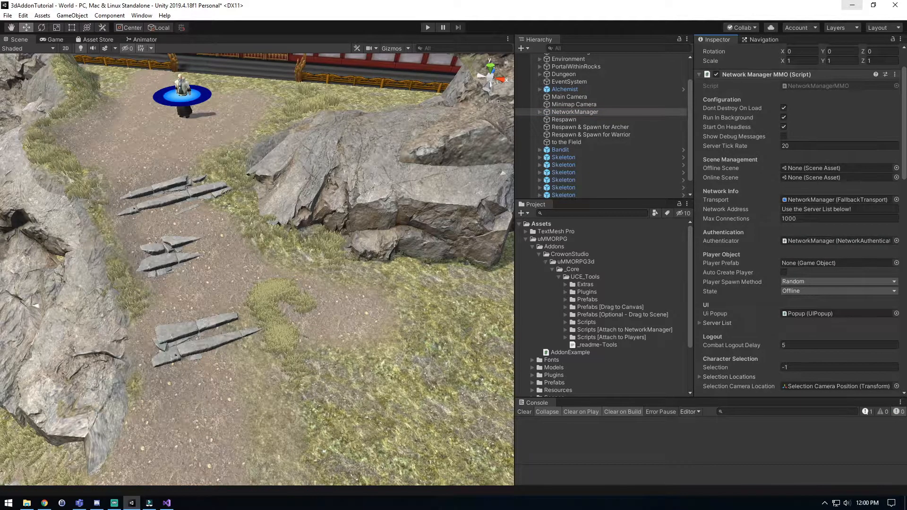
{"action": "scroll", "coordinate": [799, 222], "scroll_direction": "down", "scroll_amount": 3}
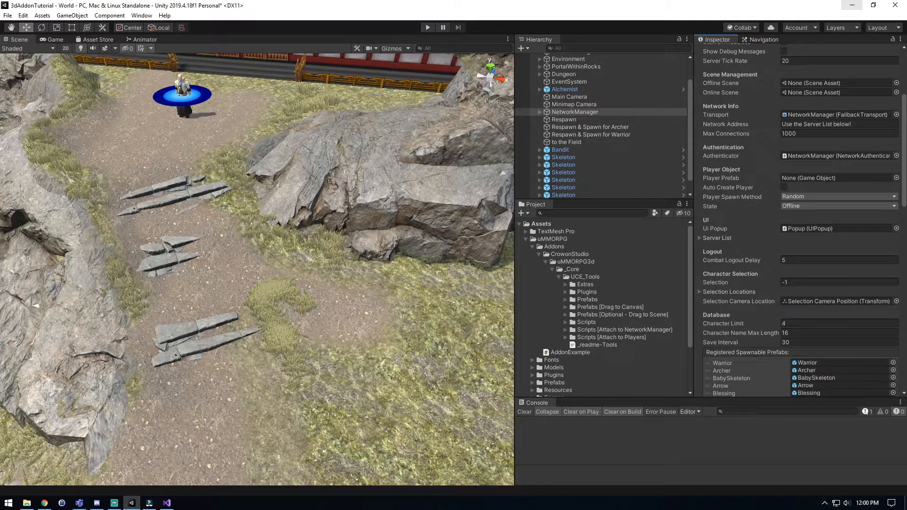
{"action": "scroll", "coordinate": [798, 222], "scroll_direction": "down", "scroll_amount": 9}
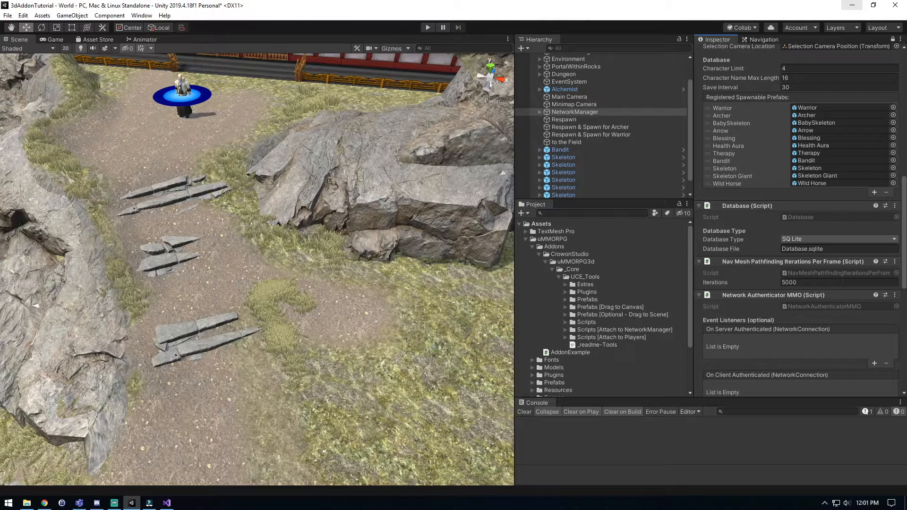
Add all eight UCE_UI prefabs, UCE_UI_CanvasOverlay through UCE_UI_Prompt, from the Prefabs [Drag to Canvas] folder to the scene's Canvas.
{"action": "scroll", "coordinate": [601, 125], "scroll_direction": "up", "scroll_amount": 3}
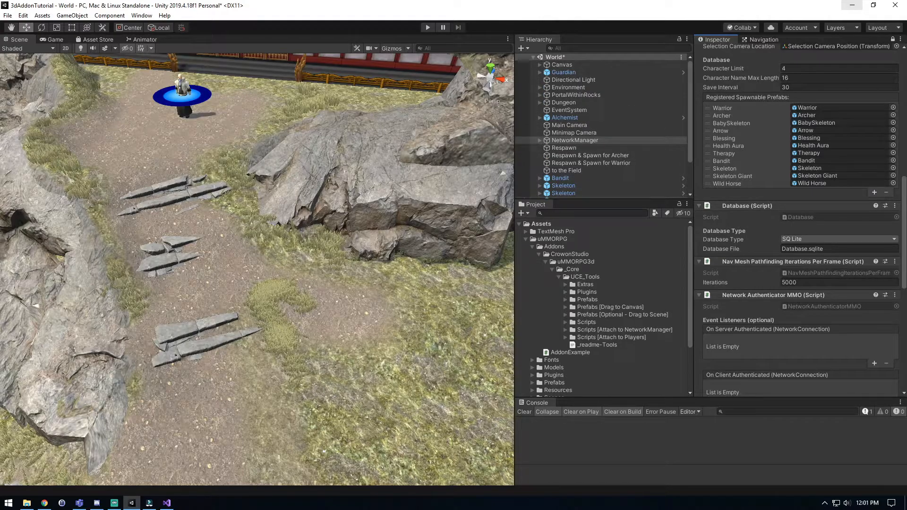
{"action": "left_click", "coordinate": [610, 307]}
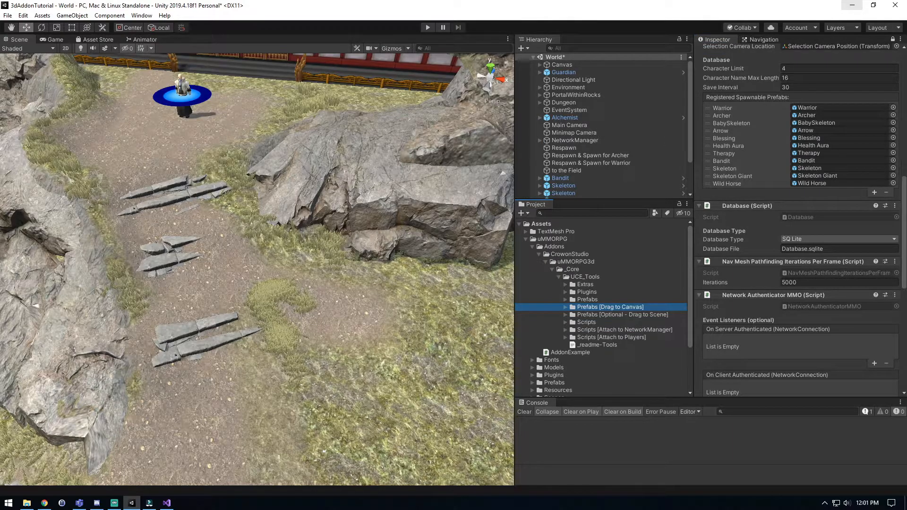
{"action": "key", "text": "Right"}
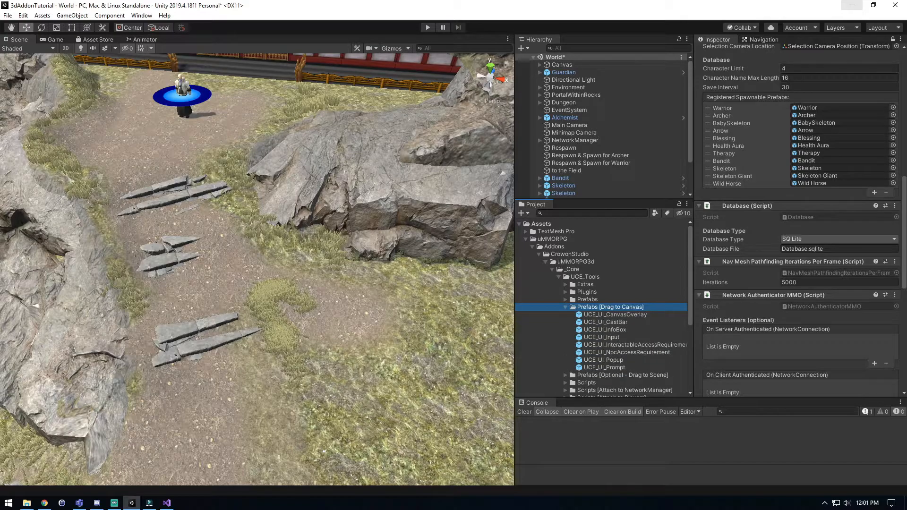
{"action": "left_click", "coordinate": [615, 314]}
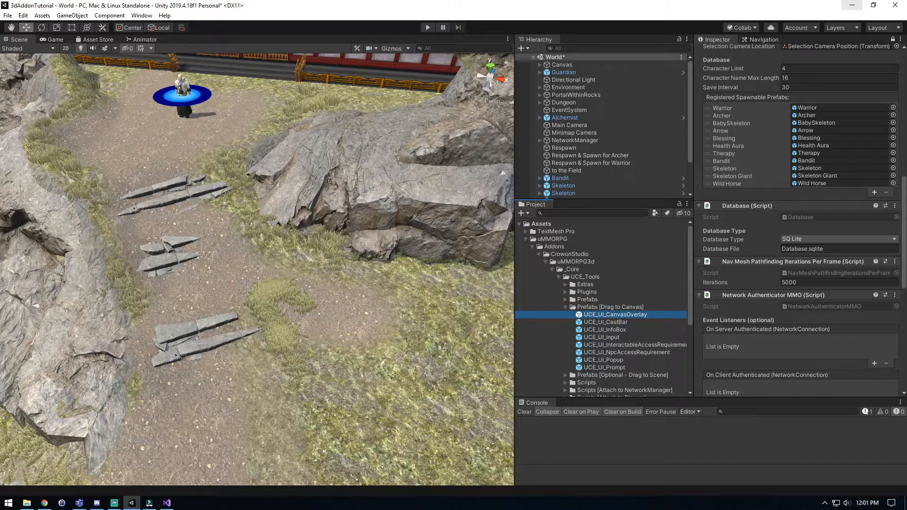
{"action": "left_click", "coordinate": [604, 367], "text": "shift"}
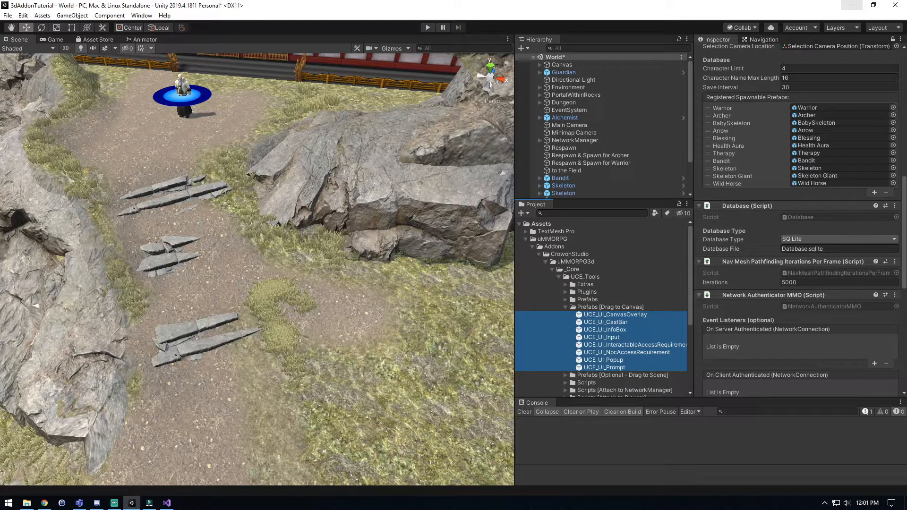
{"action": "left_click_drag", "start_coordinate": [605, 368], "coordinate": [563, 64]}
Review the UCE_UI prefabs under Canvas, save the World scene with Canvas collapsed, and collapse the Prefabs [Drag to Canvas] folder.
{"action": "left_click", "coordinate": [611, 179]}
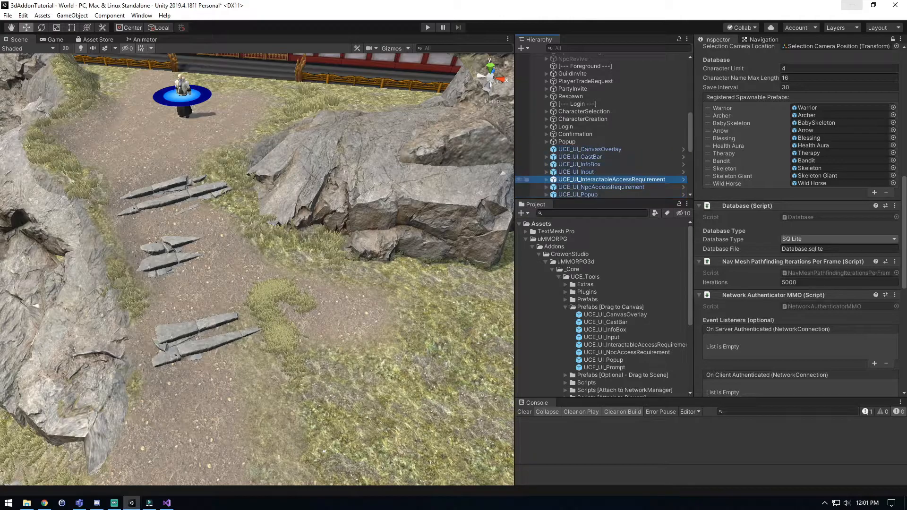
{"action": "scroll", "coordinate": [614, 156], "scroll_direction": "down", "scroll_amount": 2}
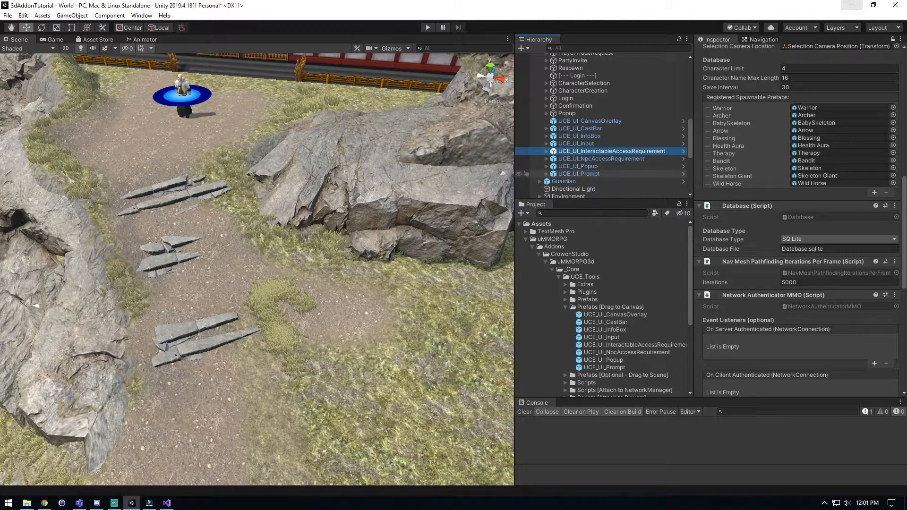
{"action": "scroll", "coordinate": [605, 133], "scroll_direction": "up", "scroll_amount": 7}
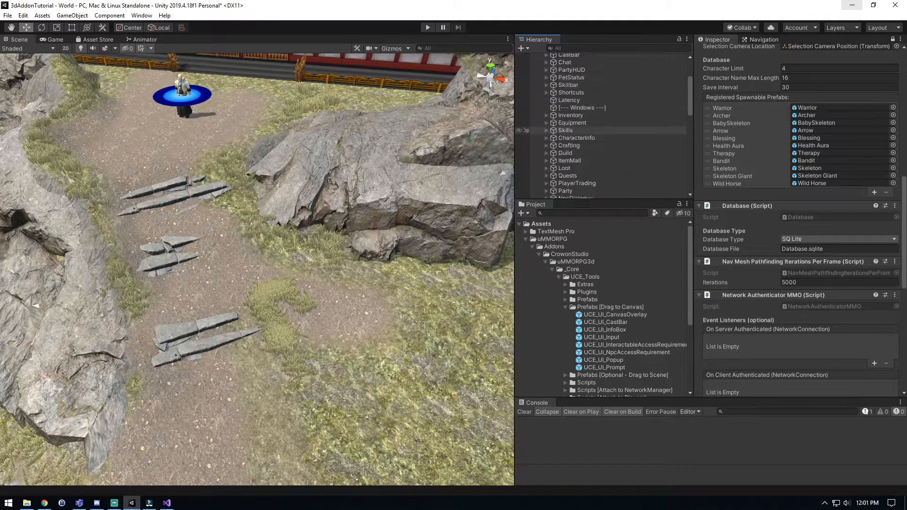
{"action": "scroll", "coordinate": [605, 130], "scroll_direction": "up", "scroll_amount": 5}
{"action": "left_click", "coordinate": [562, 65]}
{"action": "left_click", "coordinate": [540, 64]}
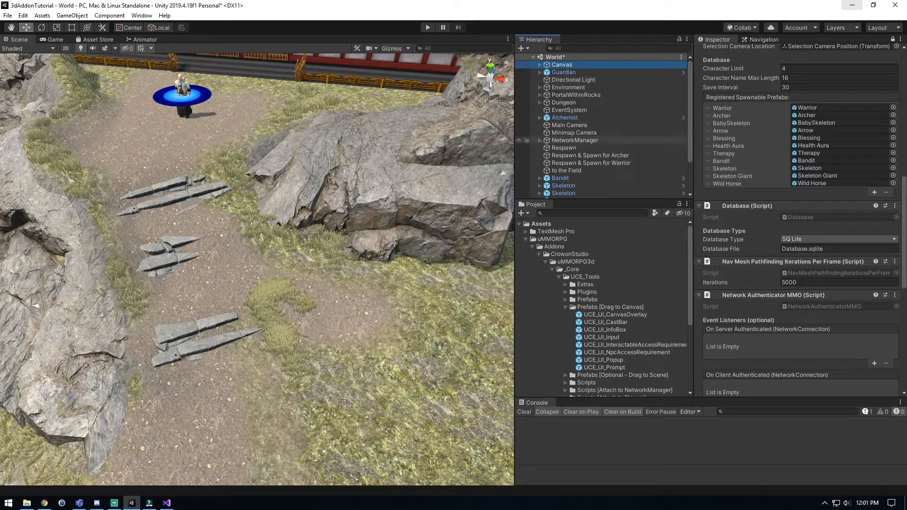
{"action": "key", "text": "ctrl+s"}
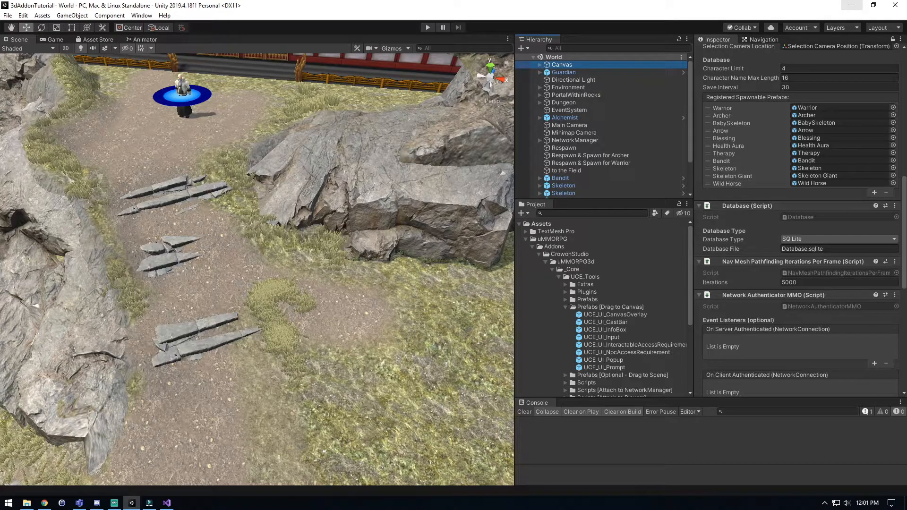
{"action": "left_click", "coordinate": [566, 307]}
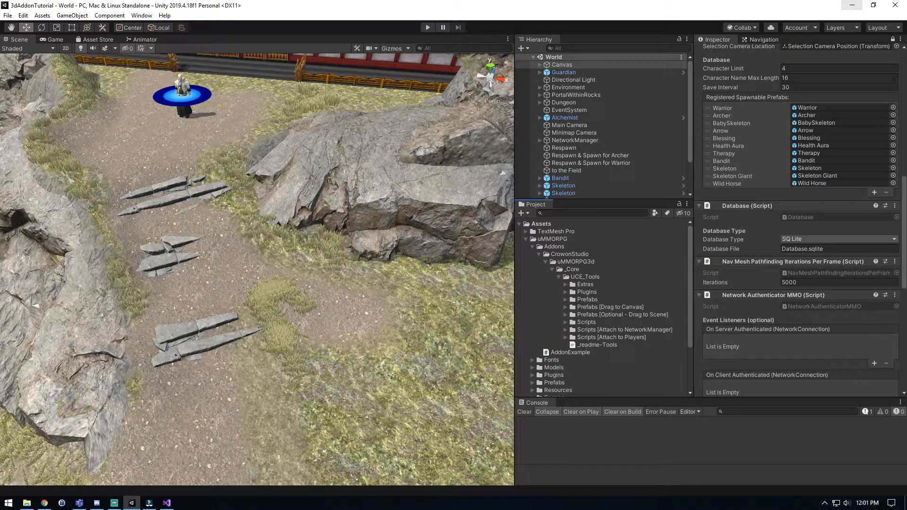
Expand the Scripts [Attach to Players] folder in UCE_Tools and unlock the Inspector.
{"action": "left_click", "coordinate": [610, 337]}
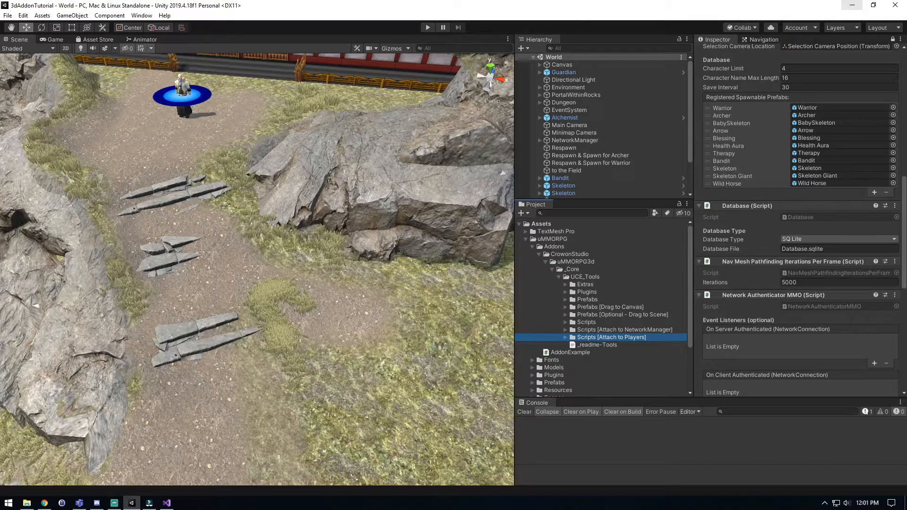
{"action": "key", "text": "Right"}
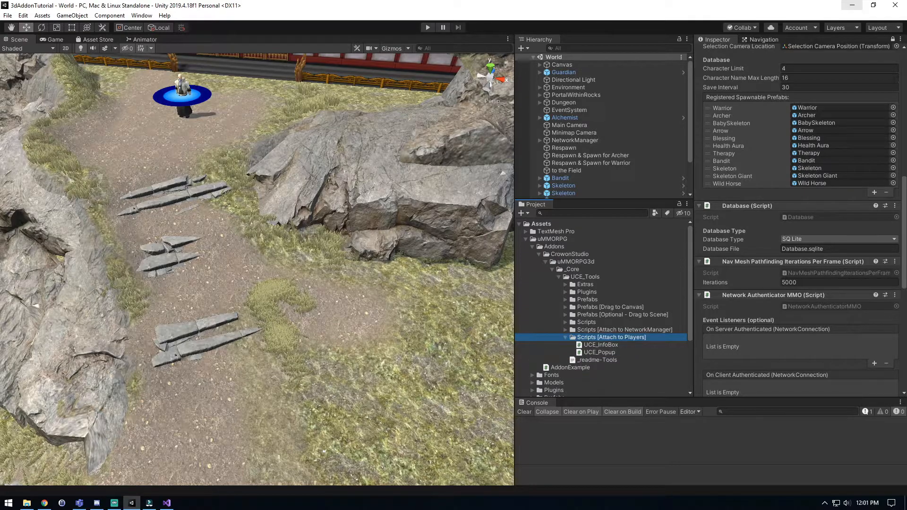
{"action": "scroll", "coordinate": [602, 307], "scroll_direction": "down", "scroll_amount": 2}
{"action": "left_click", "coordinate": [892, 40]}
{"action": "scroll", "coordinate": [602, 307], "scroll_direction": "down", "scroll_amount": 4}
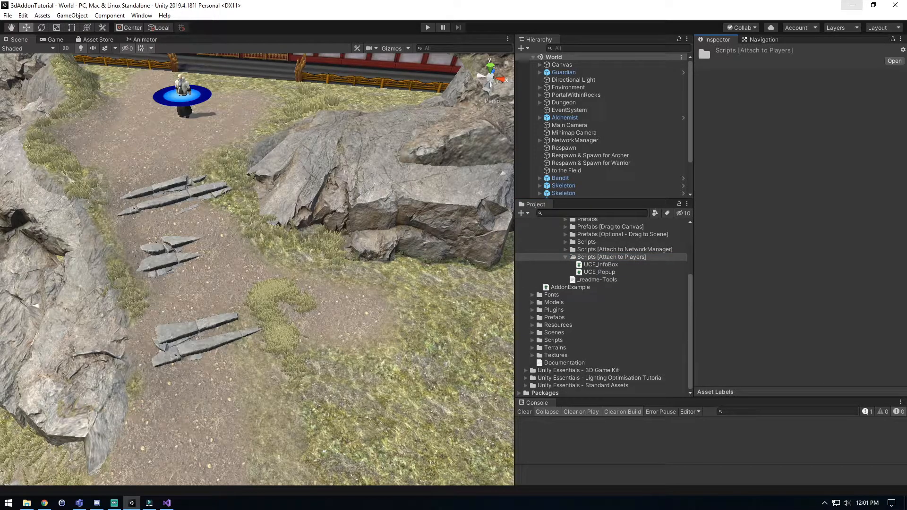
Select both the Archer and Warrior prefabs in Prefabs > Entities > Players and lock the Inspector on them.
{"action": "left_click", "coordinate": [532, 318]}
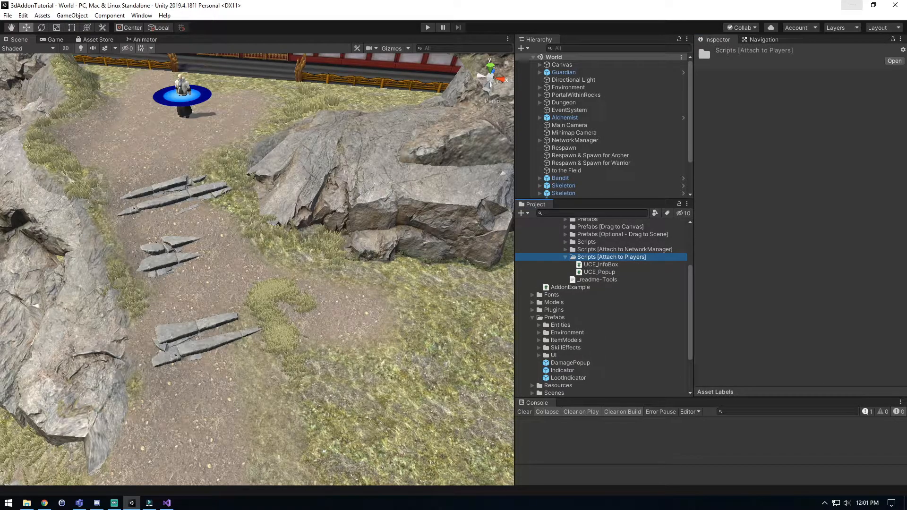
{"action": "left_click", "coordinate": [539, 325]}
{"action": "left_click", "coordinate": [546, 363]}
{"action": "scroll", "coordinate": [562, 356], "scroll_direction": "down", "scroll_amount": 1}
{"action": "left_click", "coordinate": [573, 342]}
{"action": "left_click", "coordinate": [573, 350], "text": "shift"}
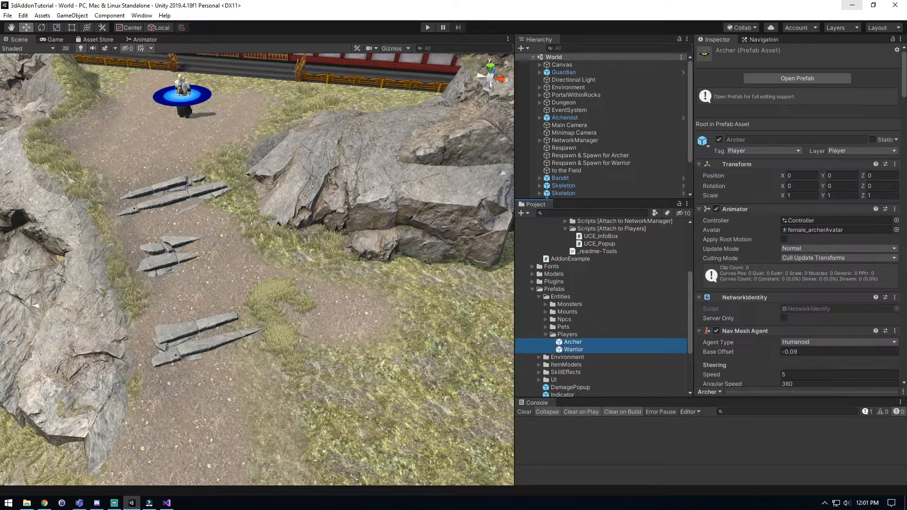
{"action": "left_click", "coordinate": [893, 39]}
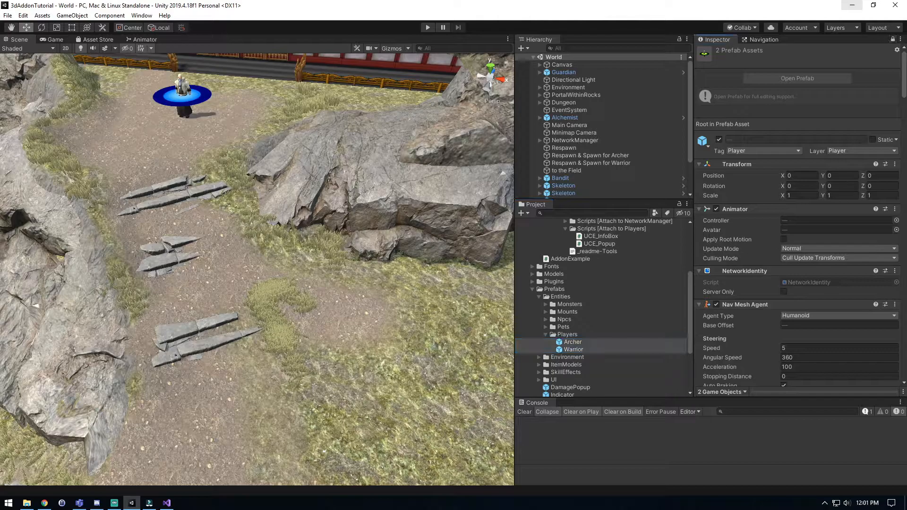
Remove the existing UCE_Info Box and UCE_Popup components from the Archer and Warrior prefabs.
{"action": "scroll", "coordinate": [784, 236], "scroll_direction": "down", "scroll_amount": 10}
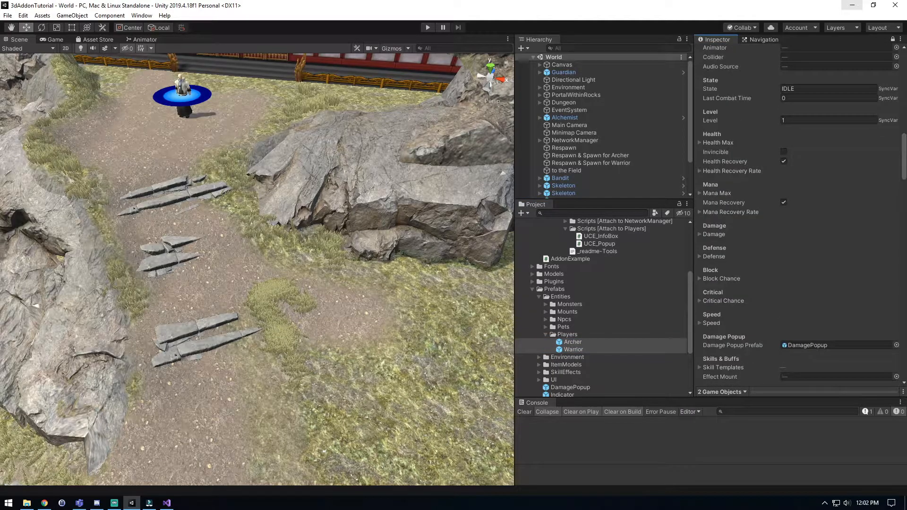
{"action": "scroll", "coordinate": [799, 218], "scroll_direction": "down", "scroll_amount": 15}
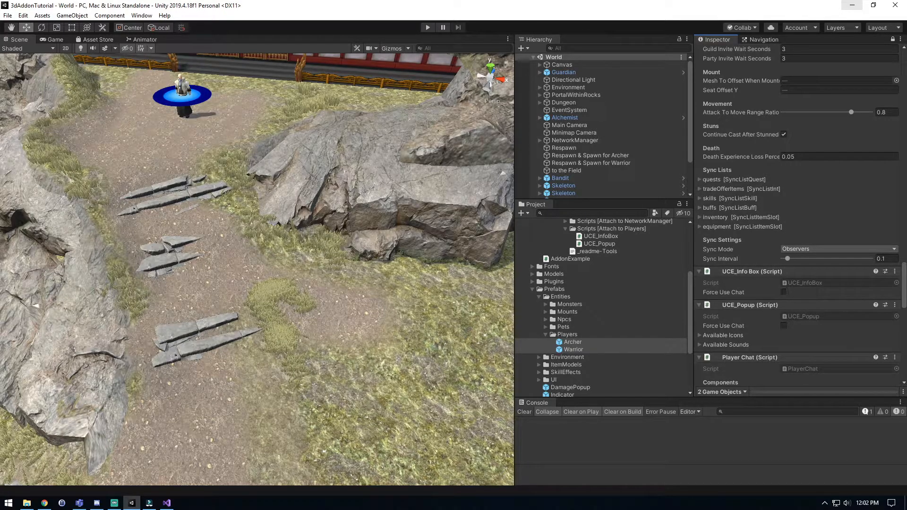
{"action": "left_click", "coordinate": [894, 271]}
{"action": "left_click", "coordinate": [851, 295]}
{"action": "left_click", "coordinate": [894, 272]}
{"action": "left_click", "coordinate": [850, 295]}
Attach the UCE_InfoBox and UCE_Popup scripts to the Archer and Warrior prefabs, placing them above the Player Chat component.
{"action": "left_click", "coordinate": [600, 244]}
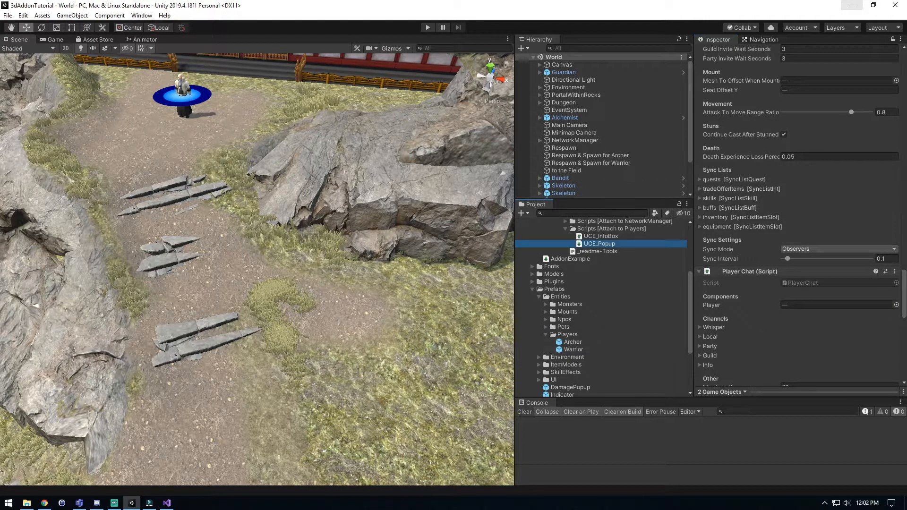
{"action": "left_click", "coordinate": [600, 237], "text": "shift"}
{"action": "left_click_drag", "start_coordinate": [600, 243], "coordinate": [751, 270]}
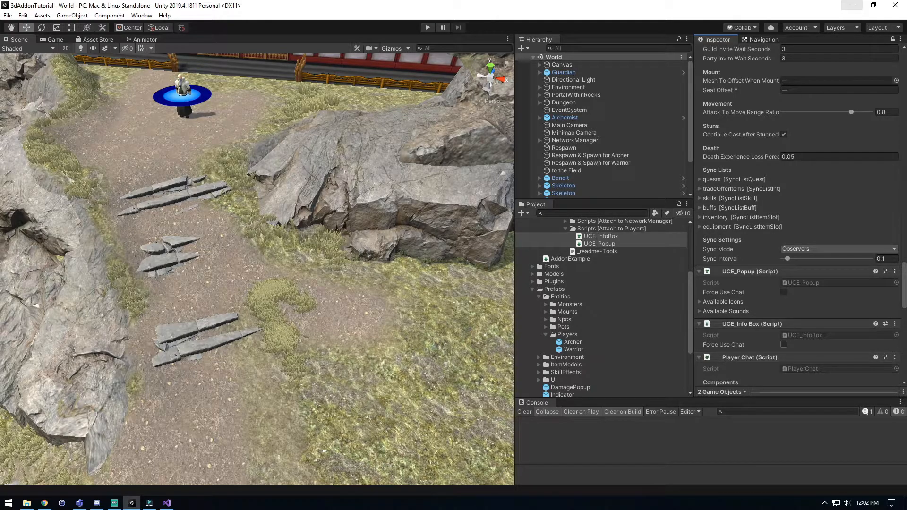
{"action": "left_click", "coordinate": [750, 272]}
{"action": "scroll", "coordinate": [798, 246], "scroll_direction": "up", "scroll_amount": 20}
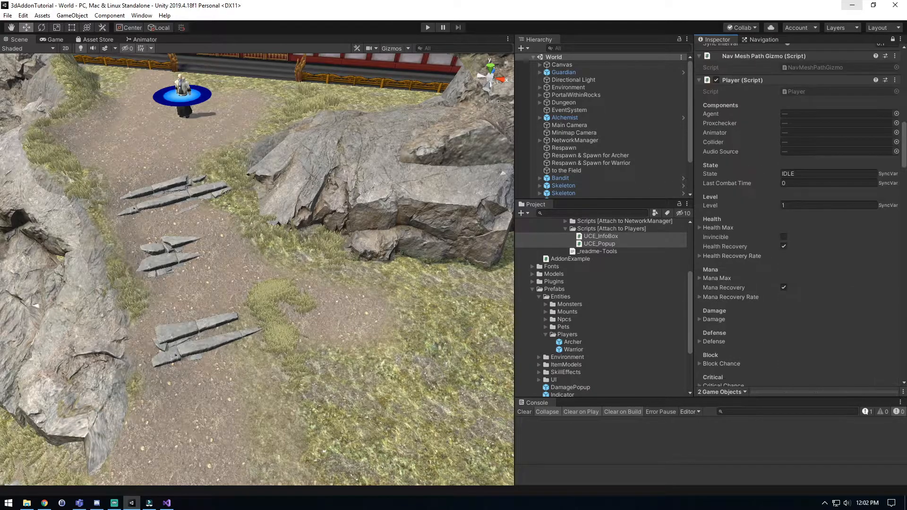
Unlock the Inspector and collapse the Prefabs folder tree and the Scripts [Attach to Players] folder.
{"action": "left_click", "coordinate": [892, 40]}
{"action": "left_click", "coordinate": [545, 334]}
{"action": "left_click", "coordinate": [539, 297]}
{"action": "left_click", "coordinate": [539, 290]}
{"action": "left_click", "coordinate": [533, 289]}
{"action": "scroll", "coordinate": [601, 307], "scroll_direction": "up", "scroll_amount": 1}
{"action": "left_click", "coordinate": [565, 285]}
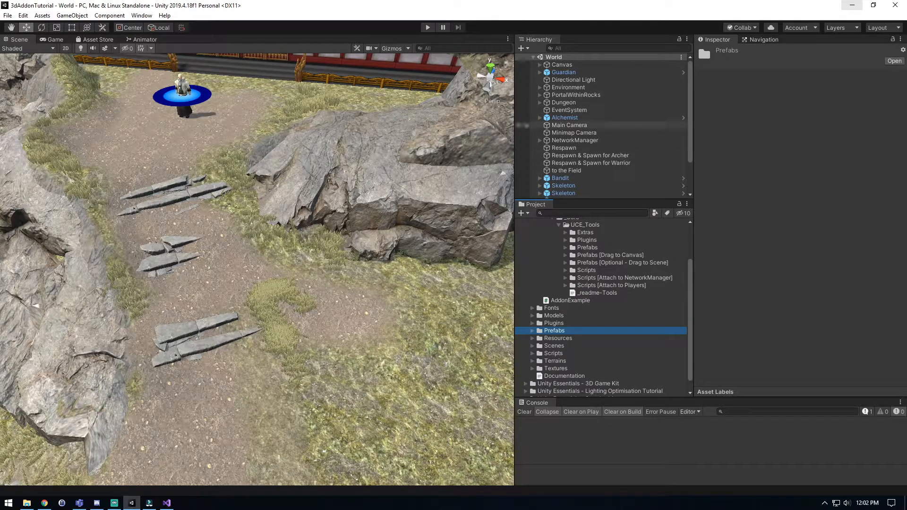
Attach the ConfigurationManager script from Scripts [Attach to NetworkManager] to the NetworkManager, above its Database component, with the Inspector locked on it.
{"action": "left_click", "coordinate": [575, 140]}
{"action": "left_click", "coordinate": [892, 39]}
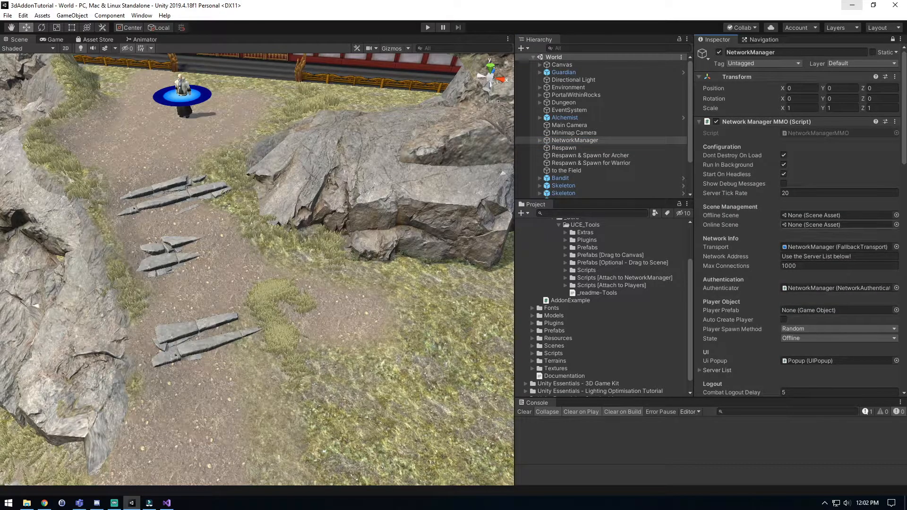
{"action": "scroll", "coordinate": [831, 208], "scroll_direction": "down", "scroll_amount": 12}
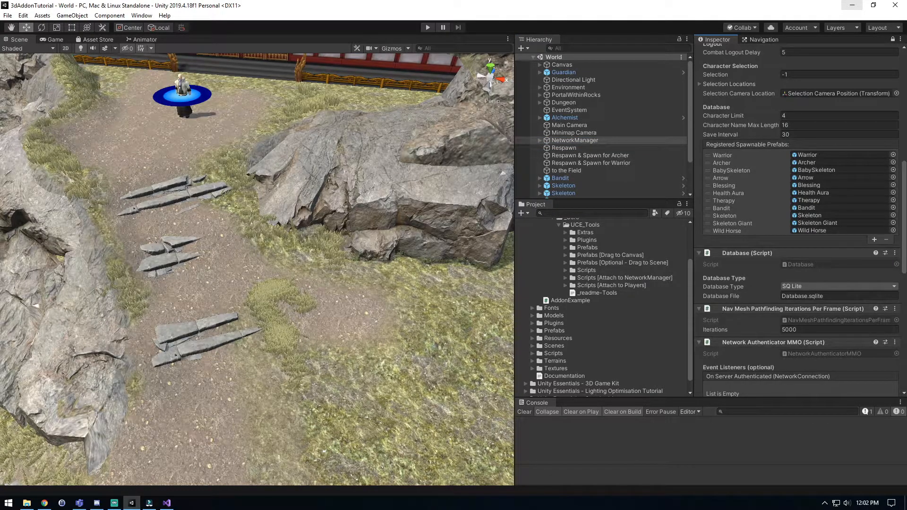
{"action": "left_click", "coordinate": [565, 278]}
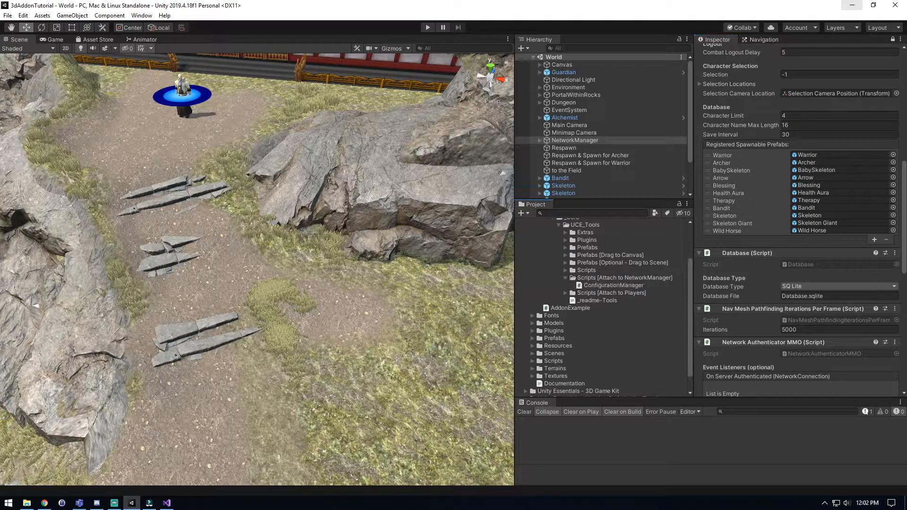
{"action": "left_click_drag", "start_coordinate": [614, 285], "coordinate": [798, 254]}
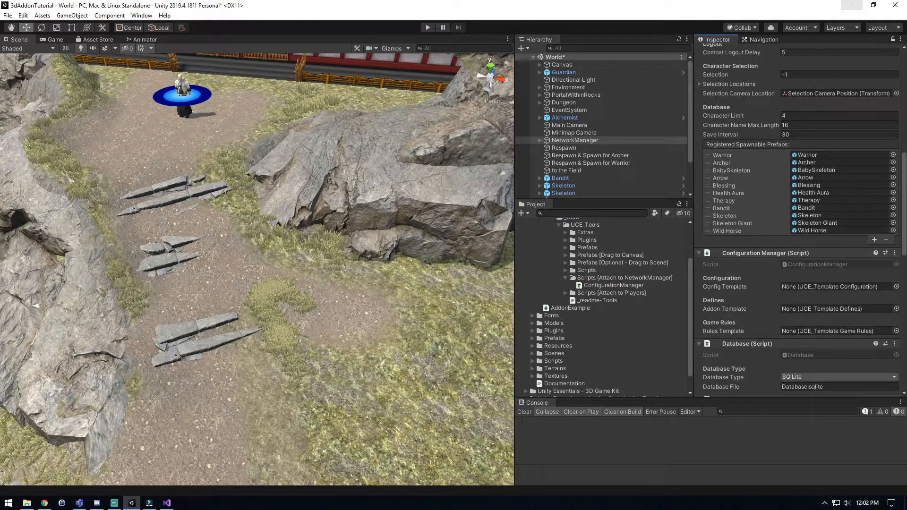
{"action": "scroll", "coordinate": [798, 255], "scroll_direction": "down", "scroll_amount": 3}
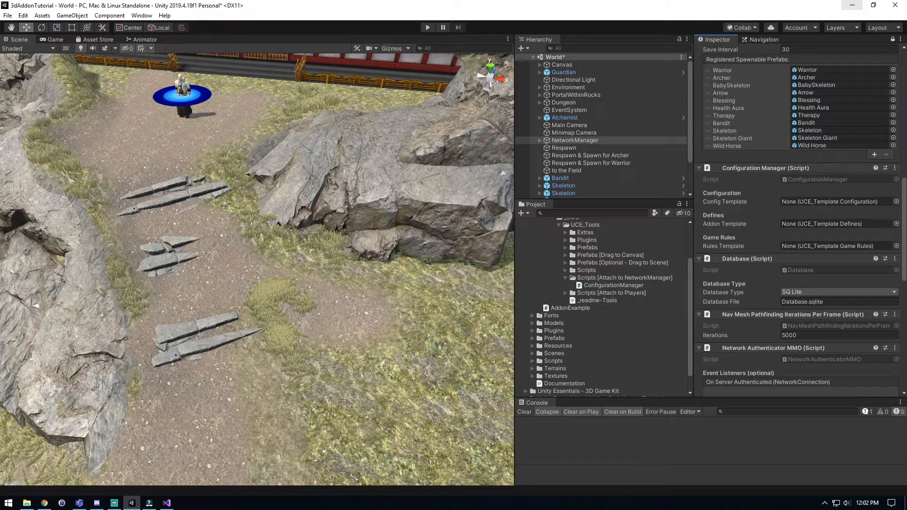
Collapse the Scripts [Attach to NetworkManager] folder and select the Prefabs [Optional - Drag to Scene] folder.
{"action": "left_click", "coordinate": [566, 278]}
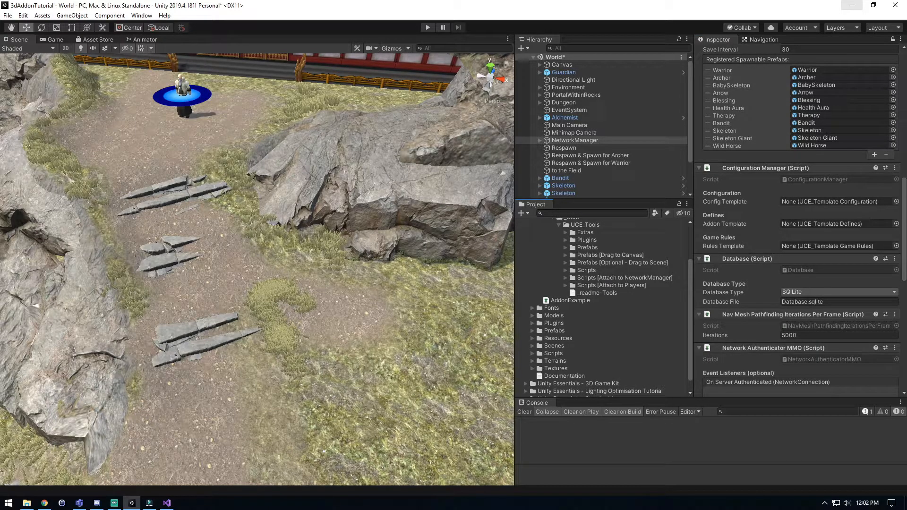
{"action": "left_click", "coordinate": [552, 308]}
{"action": "left_click", "coordinate": [614, 263]}
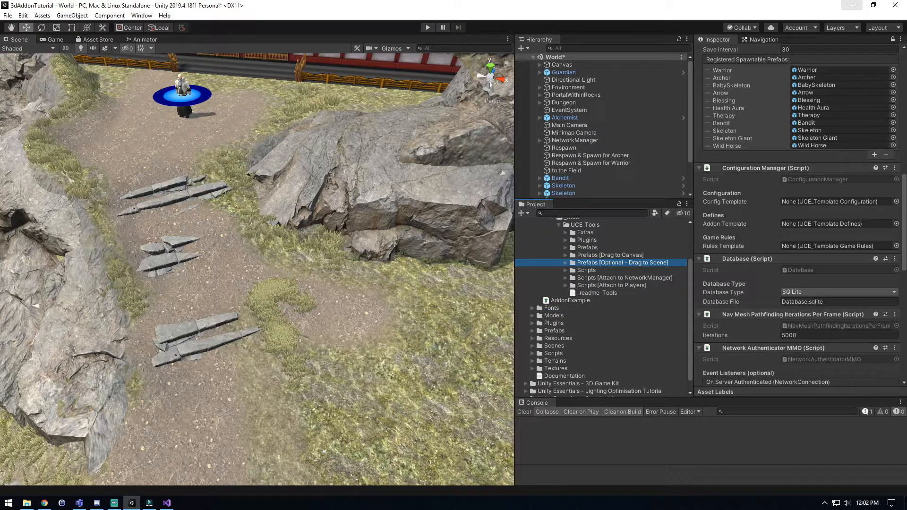
Move the Configurations folder out of Resources and into the add-on's UCE_Tools folder.
{"action": "scroll", "coordinate": [604, 307], "scroll_direction": "down", "scroll_amount": 1}
{"action": "left_click", "coordinate": [533, 325]}
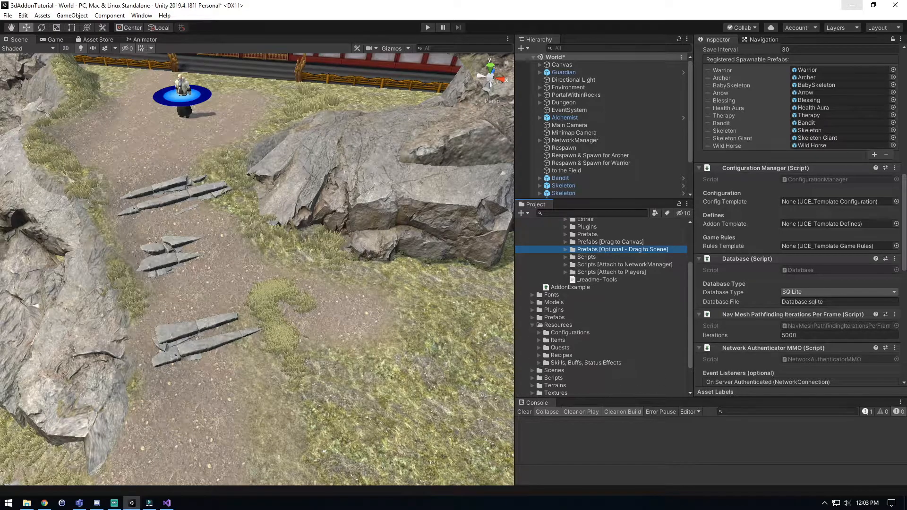
{"action": "left_click_drag", "start_coordinate": [569, 333], "coordinate": [596, 257]}
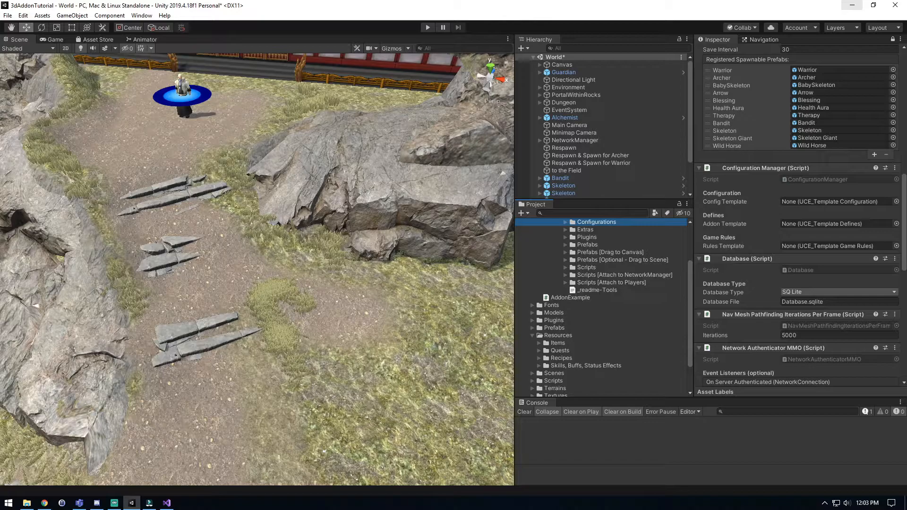
Rename the Configurations folder in UCE_Tools as "Resources [Move to Resources]".
{"action": "scroll", "coordinate": [601, 308], "scroll_direction": "up", "scroll_amount": 1}
{"action": "key", "text": "F2"}
{"action": "type", "text": "Resource"}
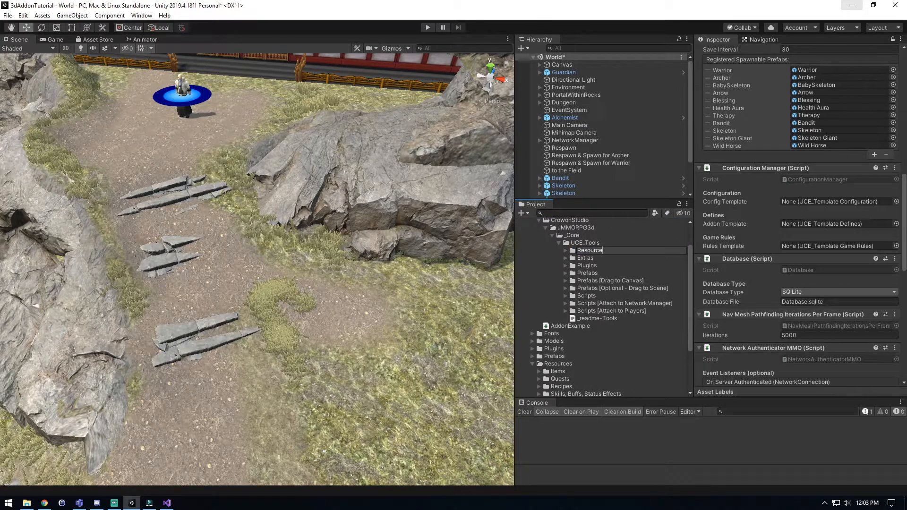
{"action": "type", "text": "s [Move to Resources]"}
{"action": "key", "text": "Return"}
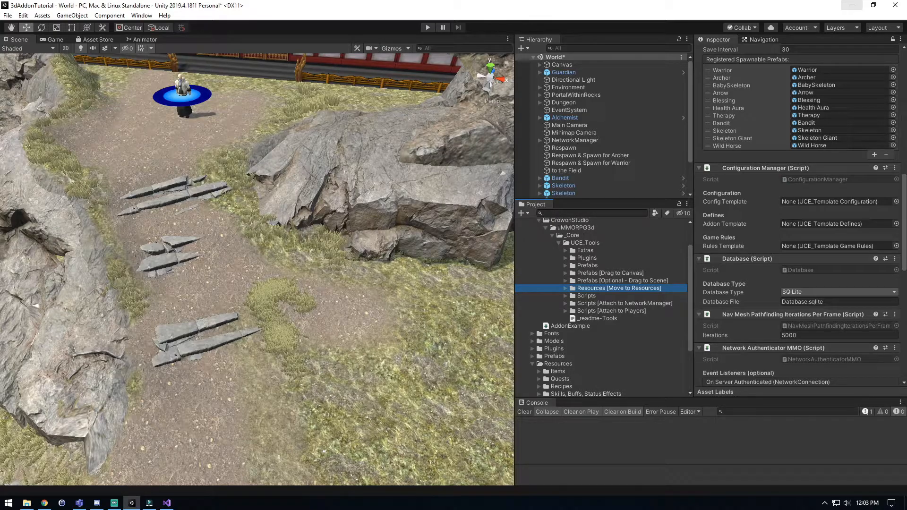
Assign UCE_Configuration, UCE_Defines and UCE_GameRules to the Config, Addon and Rules Template fields of the NetworkManager's Configuration Manager.
{"action": "key", "text": "Right"}
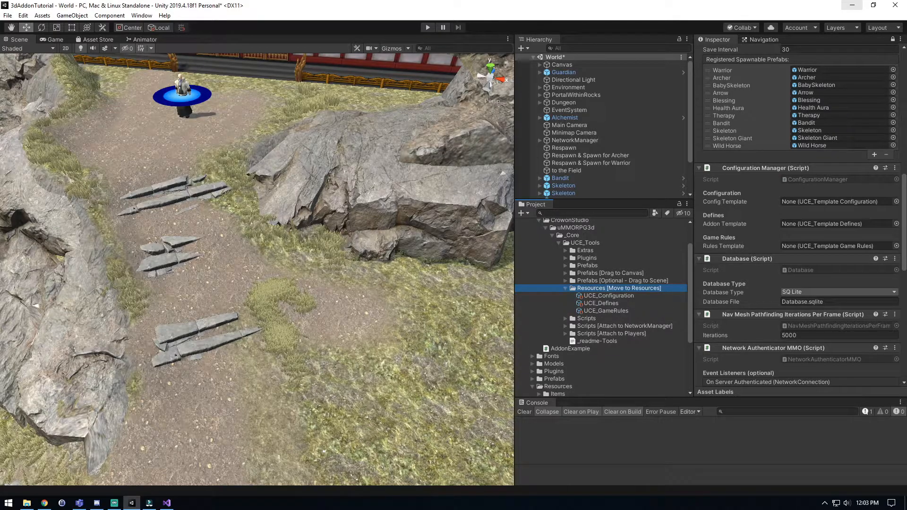
{"action": "left_click_drag", "start_coordinate": [609, 295], "coordinate": [832, 202]}
{"action": "left_click_drag", "start_coordinate": [601, 303], "coordinate": [831, 223]}
{"action": "left_click_drag", "start_coordinate": [606, 311], "coordinate": [832, 246]}
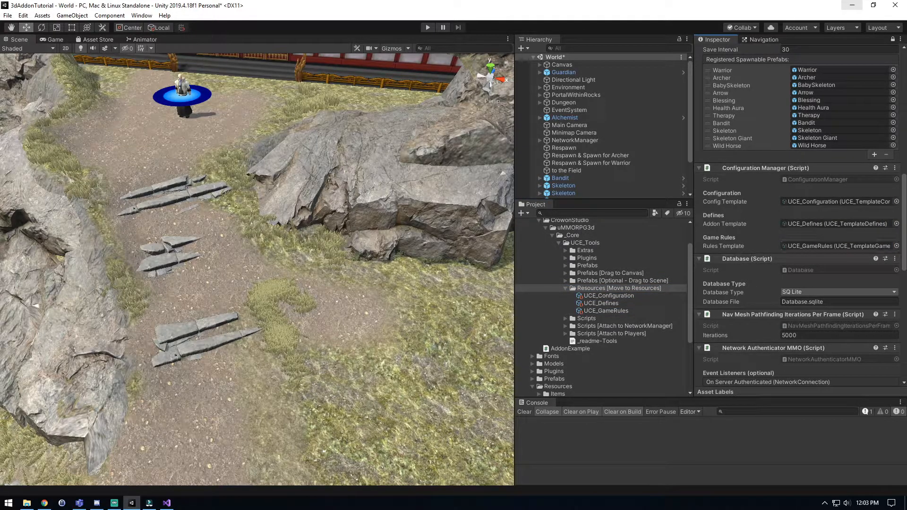
Unlock the Inspector and examine the build options and Scriptable Objects list of the UCE_Configuration asset.
{"action": "left_click", "coordinate": [565, 288]}
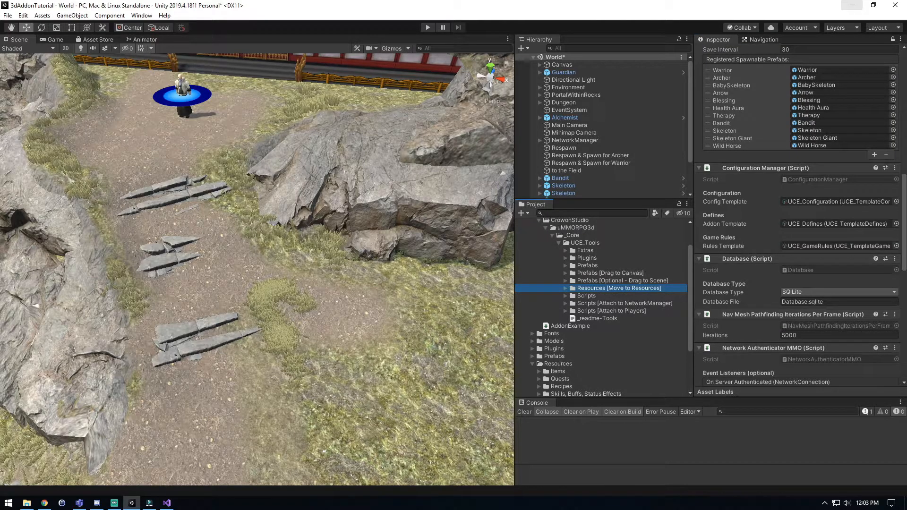
{"action": "left_click", "coordinate": [565, 289]}
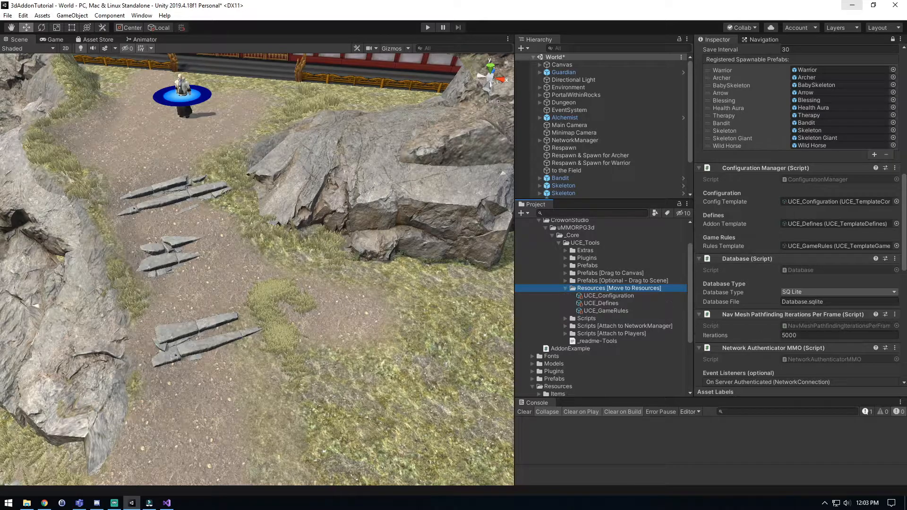
{"action": "left_click", "coordinate": [892, 39]}
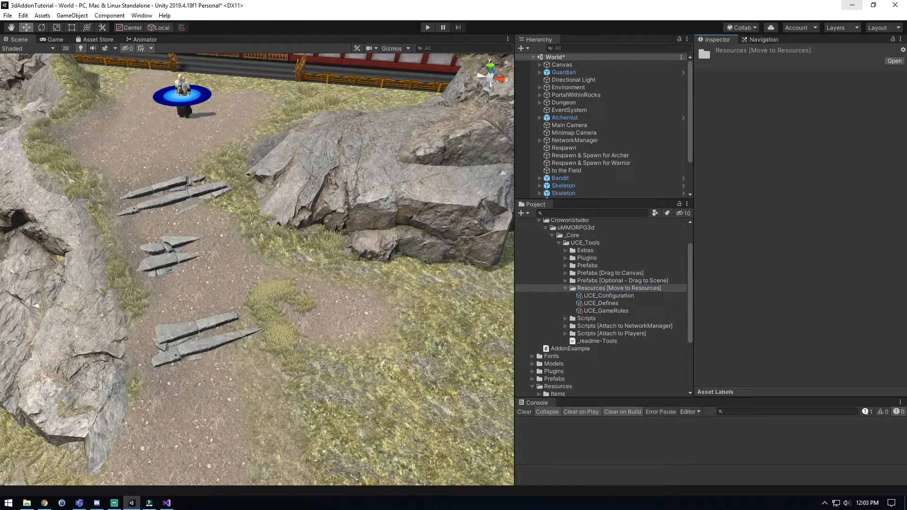
{"action": "left_click", "coordinate": [608, 295]}
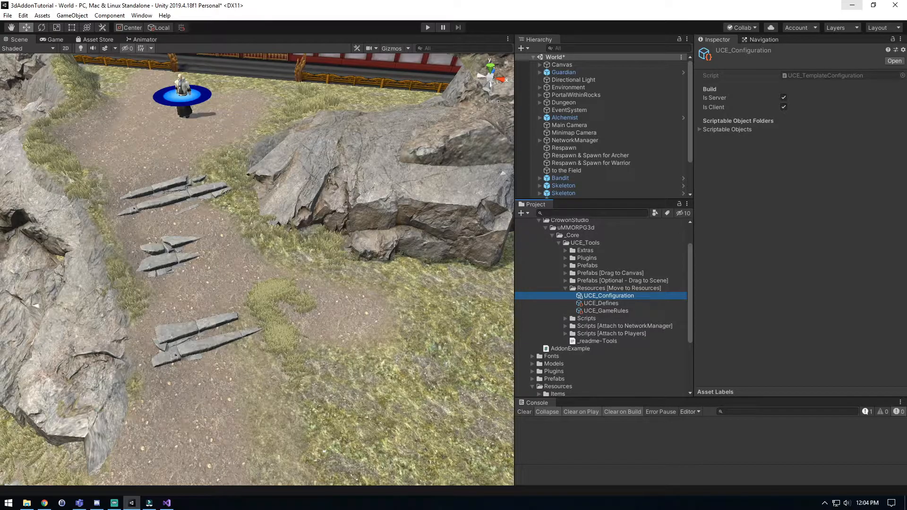
{"action": "left_click", "coordinate": [701, 130]}
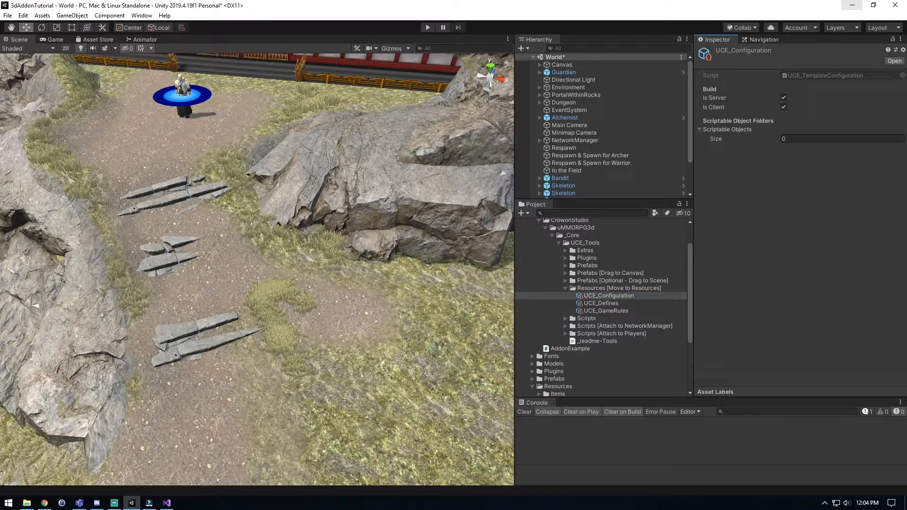
{"action": "left_click", "coordinate": [701, 129]}
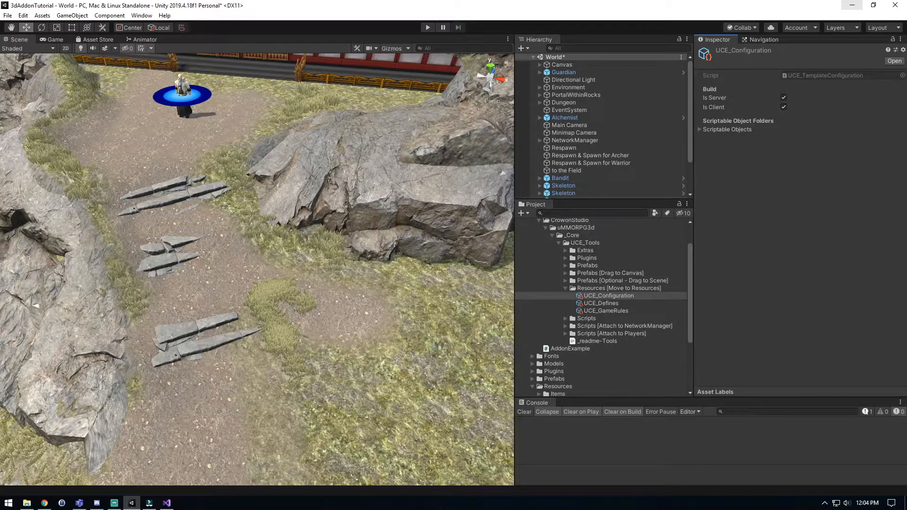
{"action": "scroll", "coordinate": [538, 373], "scroll_direction": "down", "scroll_amount": 3}
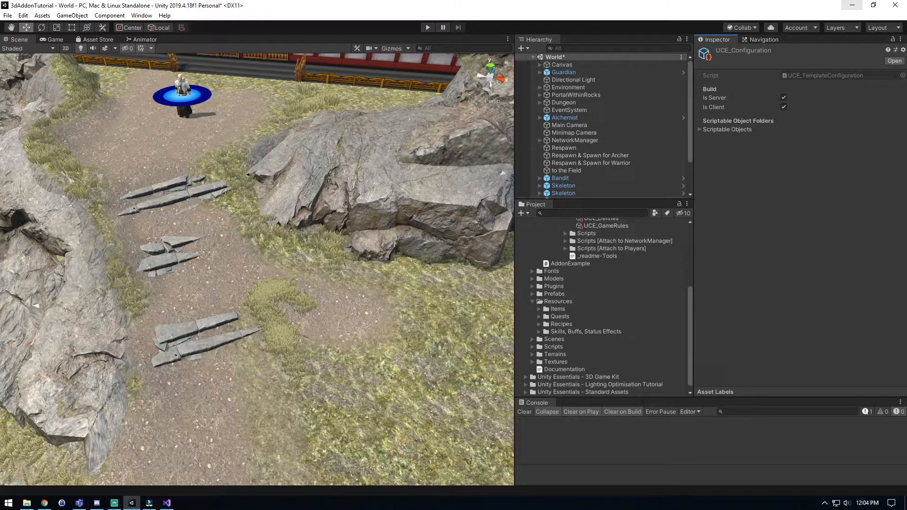
{"action": "left_click", "coordinate": [532, 301]}
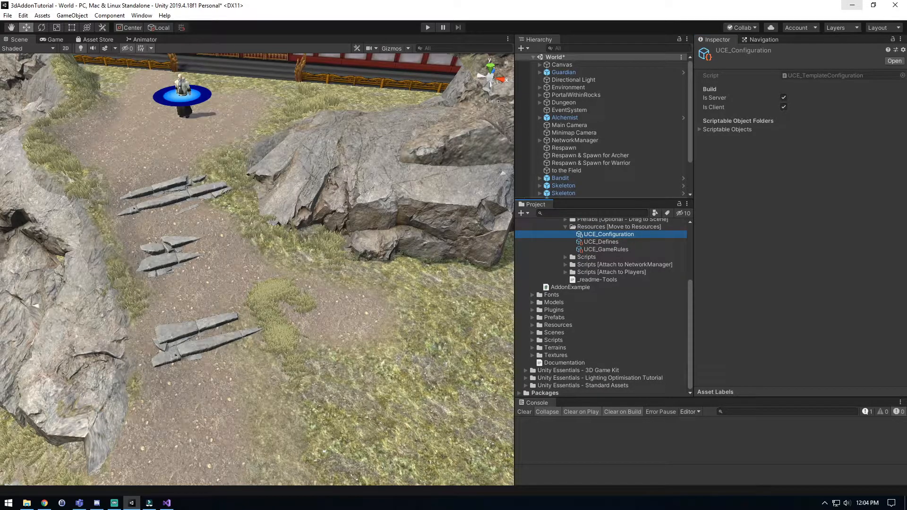
{"action": "left_click", "coordinate": [533, 325]}
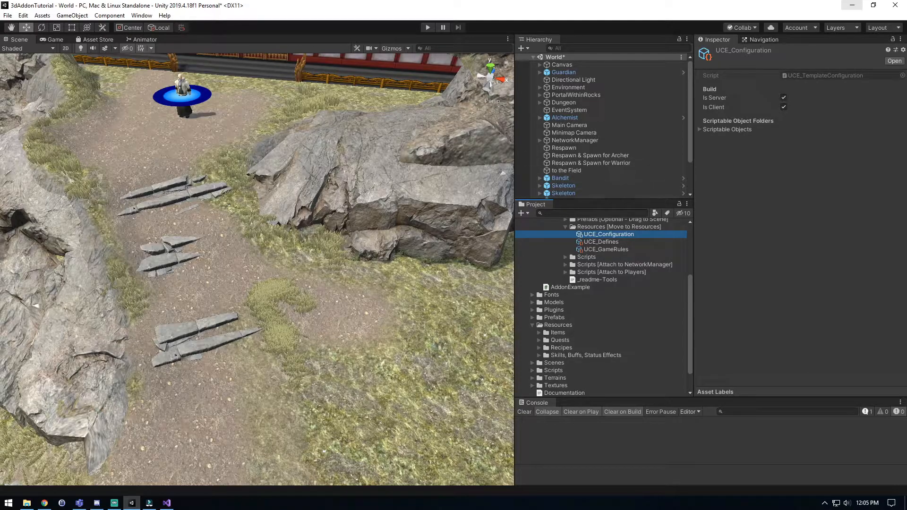
Examine the Addons list of the UCE_Defines asset and the contents of the UCE_GameRules asset.
{"action": "left_click", "coordinate": [601, 241]}
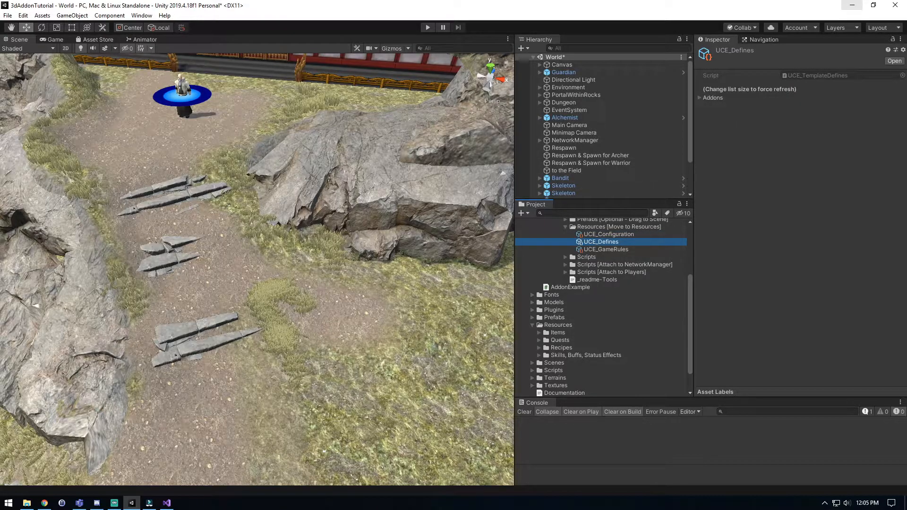
{"action": "left_click", "coordinate": [700, 98]}
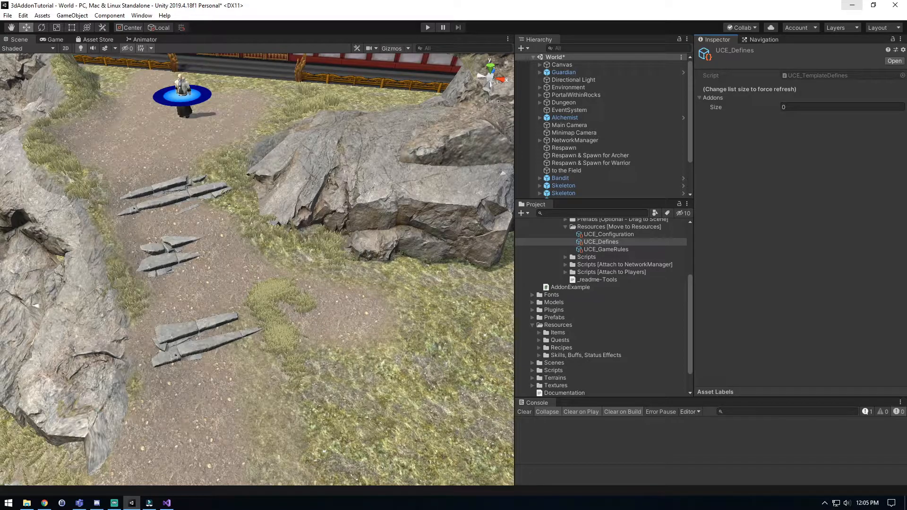
{"action": "left_click", "coordinate": [701, 98]}
{"action": "left_click", "coordinate": [700, 98]}
{"action": "left_click", "coordinate": [700, 98]}
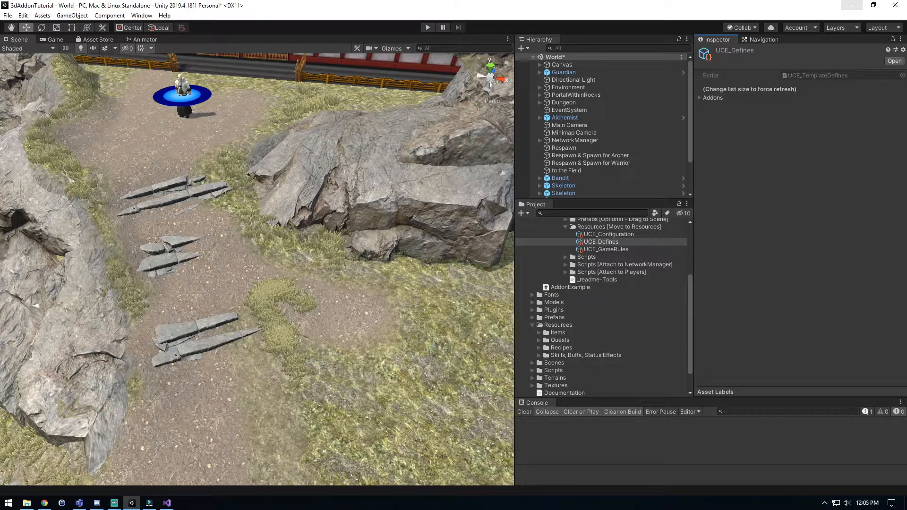
{"action": "scroll", "coordinate": [604, 306], "scroll_direction": "up", "scroll_amount": 3}
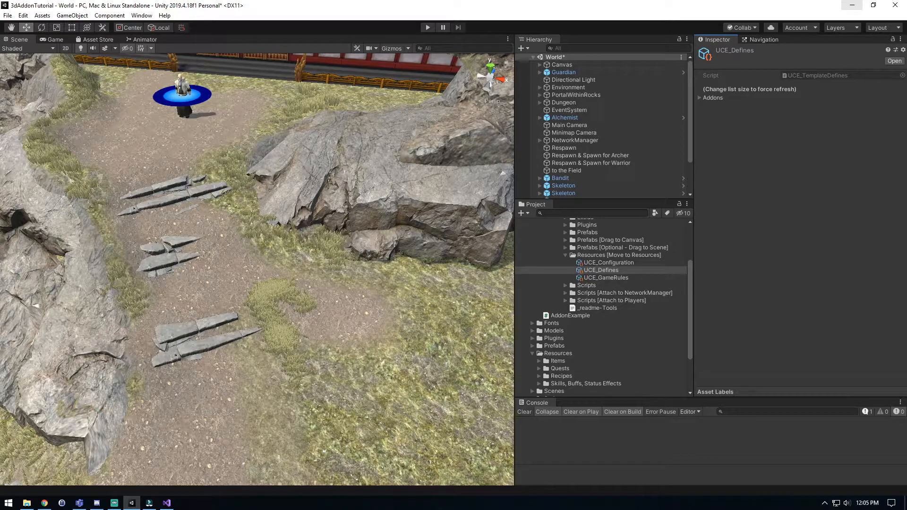
{"action": "left_click", "coordinate": [700, 98]}
{"action": "left_click", "coordinate": [700, 97]}
{"action": "left_click", "coordinate": [606, 278]}
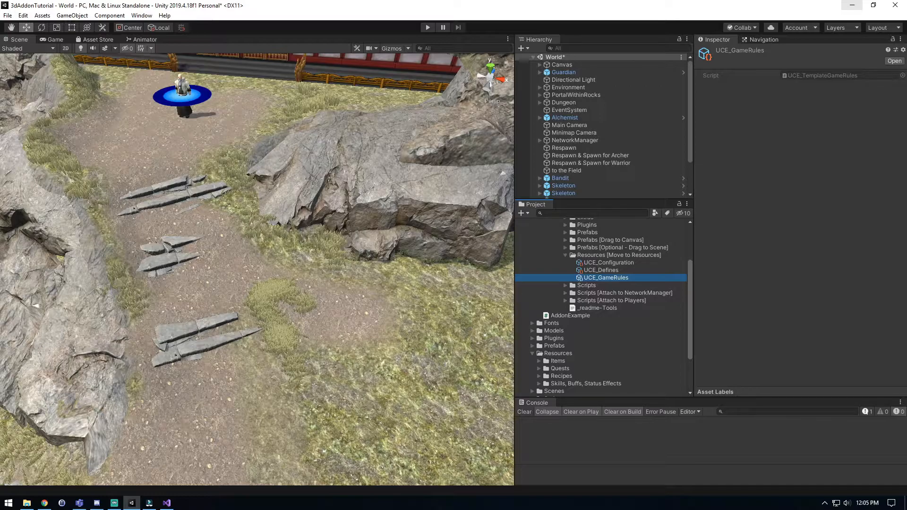
Move the "Resources [Move to Resources]" folder from UCE_Tools into the uMMORPG Resources folder and check its contents.
{"action": "left_click", "coordinate": [565, 256]}
{"action": "left_click_drag", "start_coordinate": [609, 256], "coordinate": [567, 330]}
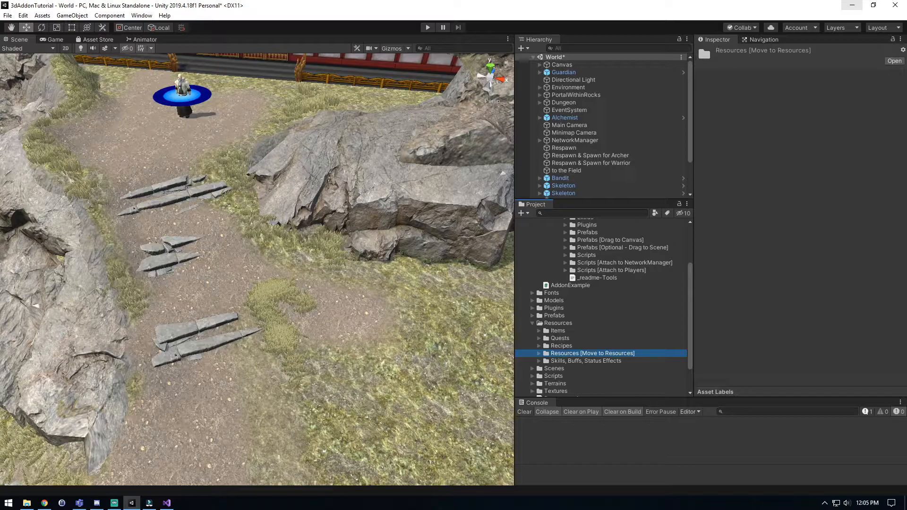
{"action": "left_click", "coordinate": [539, 354]}
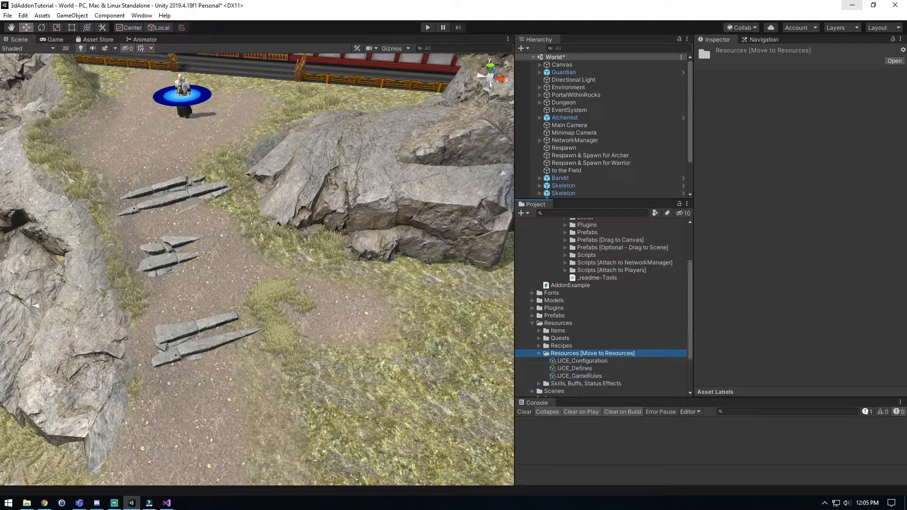
{"action": "key", "text": "Left"}
Rename the "Resources [Move to Resources]" folder inside Resources as "Configurations".
{"action": "key", "text": "F2"}
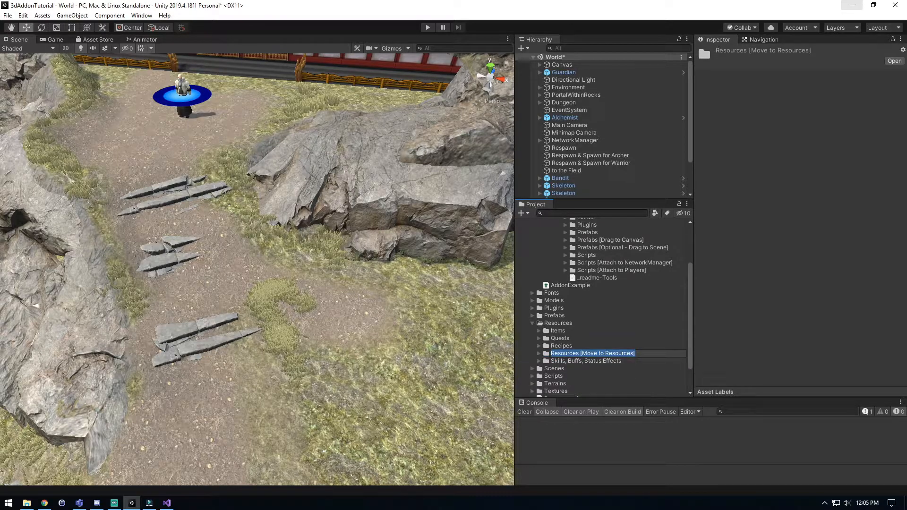
{"action": "type", "text": "Configuration"}
{"action": "key", "text": "Return"}
{"action": "key", "text": "F2"}
{"action": "key", "text": "End"}
{"action": "type", "text": "s"}
{"action": "key", "text": "Return"}
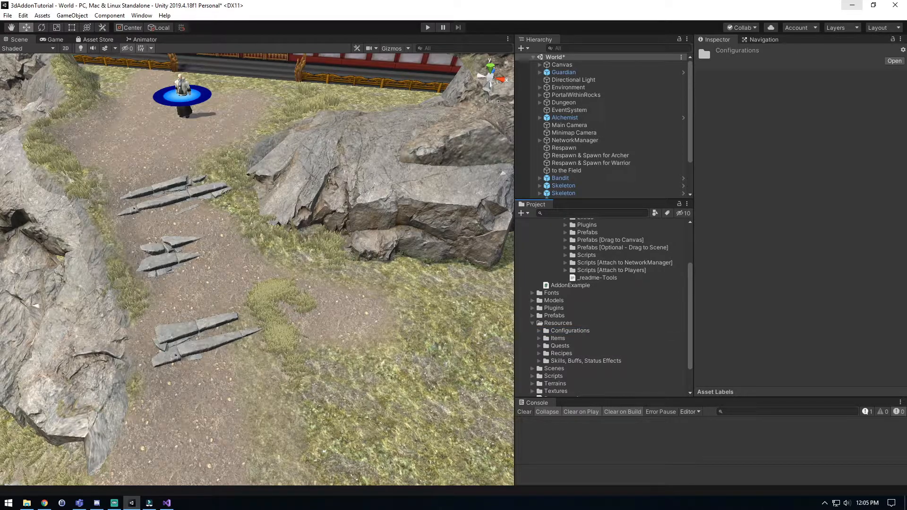
Expand the Configurations folder and check the template references in the NetworkManager's Configuration Manager component.
{"action": "double_click", "coordinate": [570, 331]}
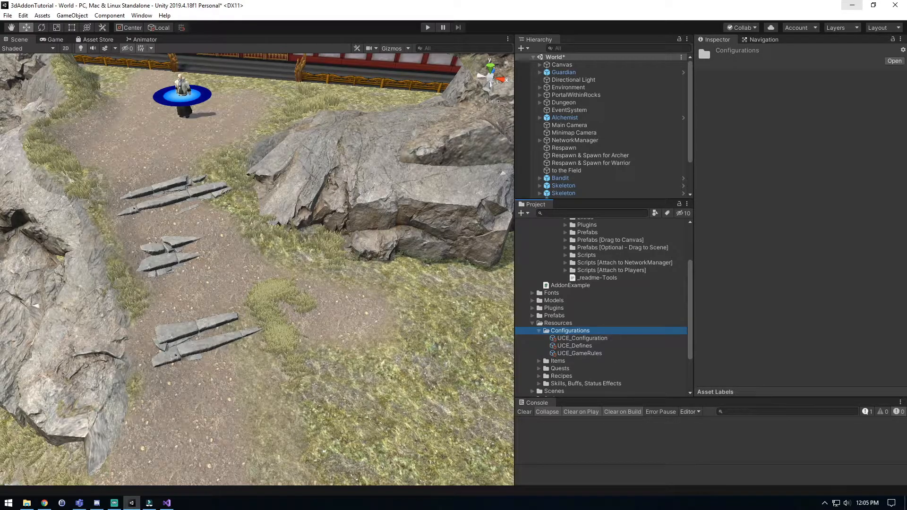
{"action": "left_click", "coordinate": [575, 140]}
{"action": "scroll", "coordinate": [803, 264], "scroll_direction": "down", "scroll_amount": 12}
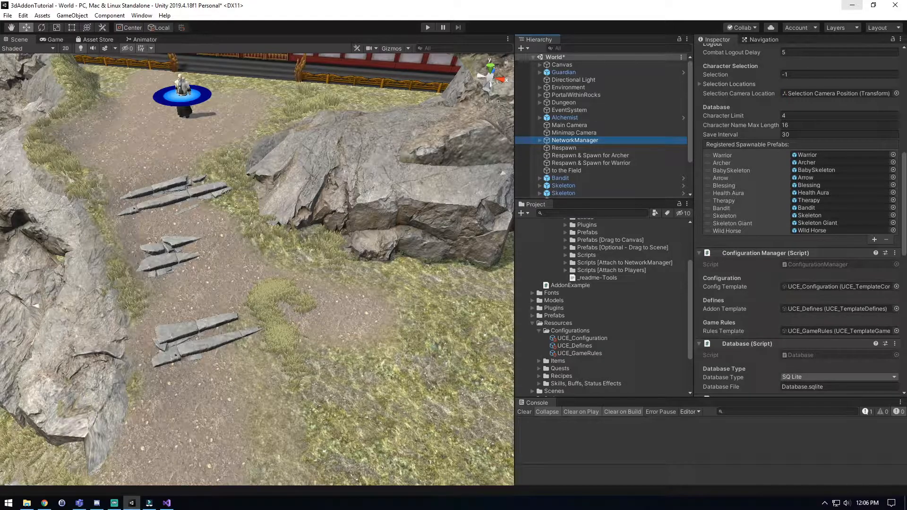
Collapse the Configurations and Resources folders and save the World scene.
{"action": "left_click", "coordinate": [570, 331]}
{"action": "left_click", "coordinate": [539, 331]}
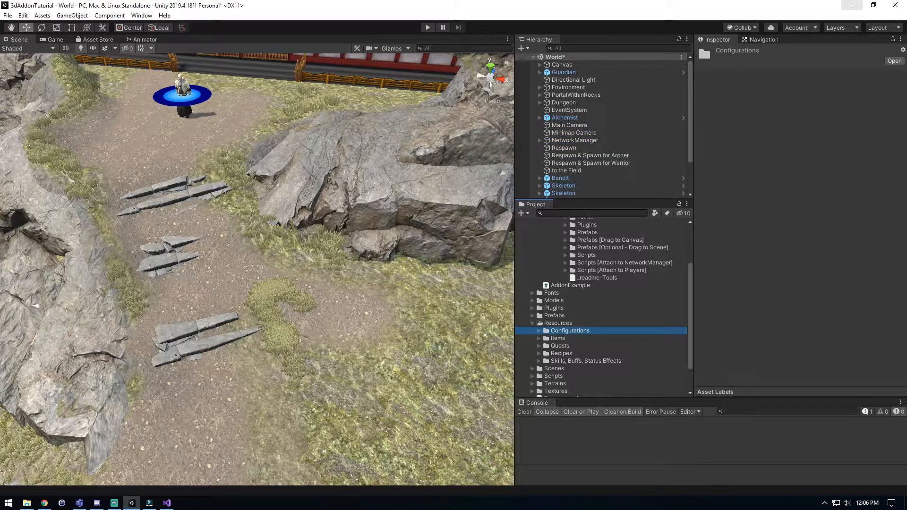
{"action": "left_click", "coordinate": [533, 323]}
{"action": "scroll", "coordinate": [557, 323], "scroll_direction": "up", "scroll_amount": 1}
{"action": "scroll", "coordinate": [605, 307], "scroll_direction": "up", "scroll_amount": 1}
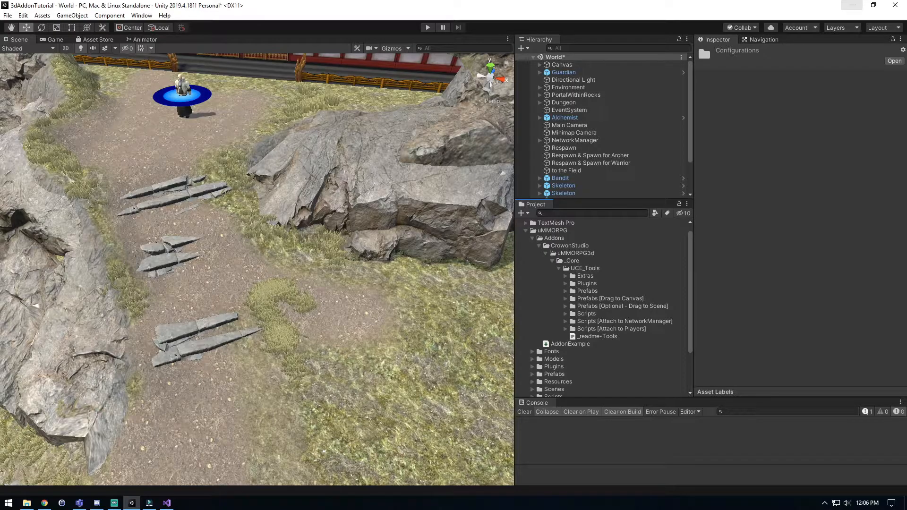
{"action": "left_click", "coordinate": [590, 155]}
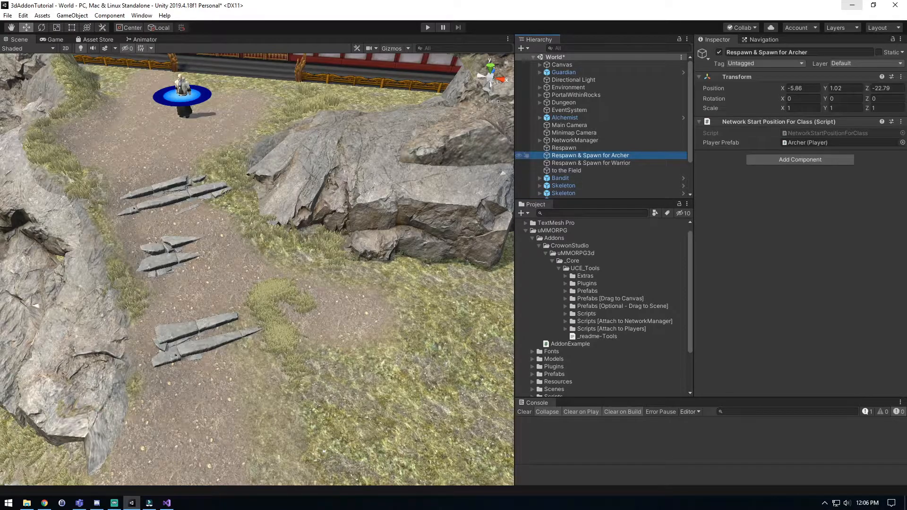
{"action": "key", "text": "ctrl+s"}
Place the UCE_InteractableObject prefab from Prefabs [Optional - Drag to Scene] on the grass in front of the large rocks.
{"action": "left_click", "coordinate": [565, 307]}
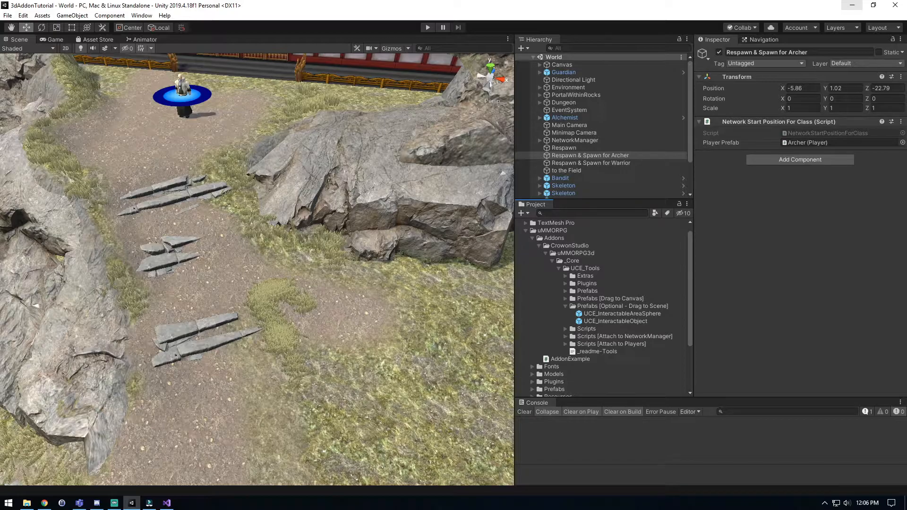
{"action": "left_click_drag", "start_coordinate": [616, 321], "coordinate": [351, 248]}
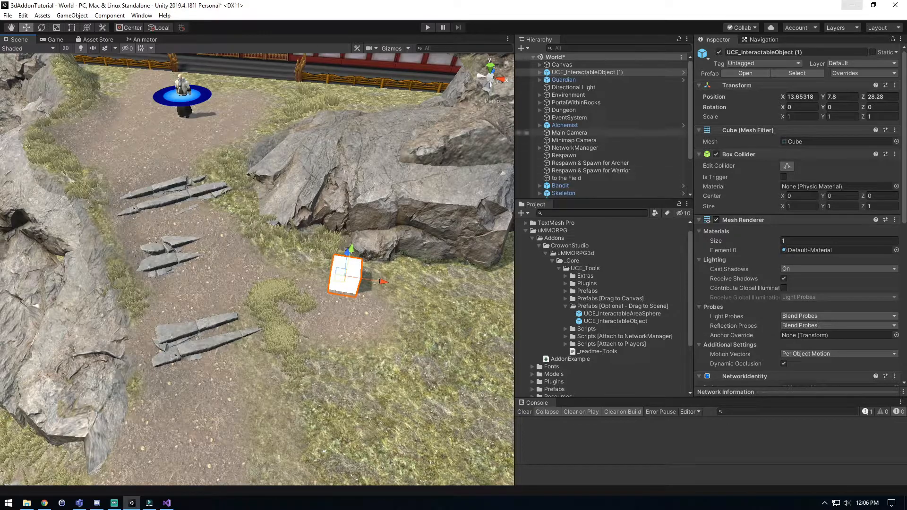
Examine the placed object's UCE_Interactable Object component, expanding Interaction Requirements to review its requirement, cost and reward settings.
{"action": "scroll", "coordinate": [799, 212], "scroll_direction": "down", "scroll_amount": 10}
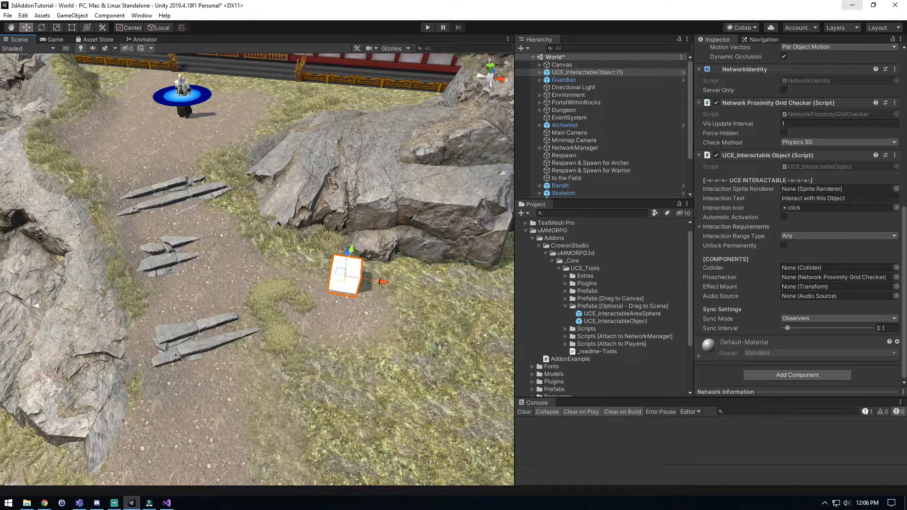
{"action": "scroll", "coordinate": [799, 213], "scroll_direction": "up", "scroll_amount": 5}
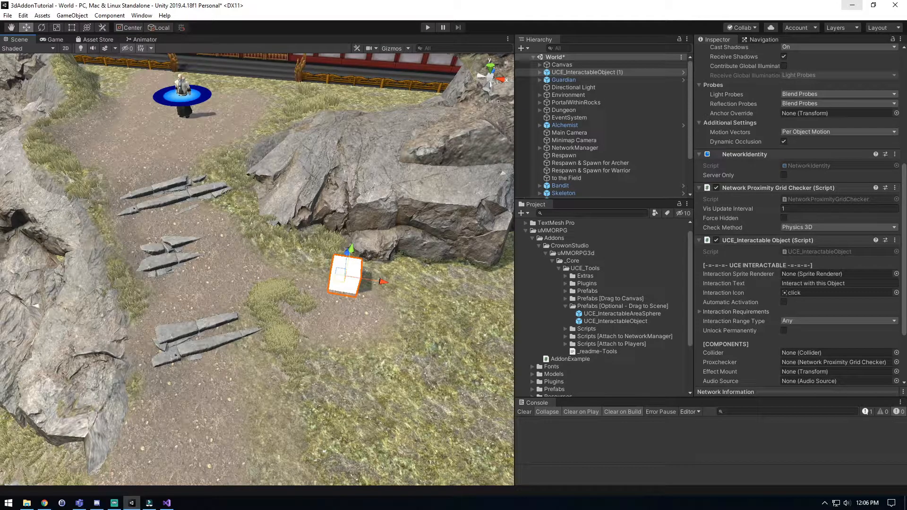
{"action": "left_click", "coordinate": [700, 312]}
{"action": "scroll", "coordinate": [798, 218], "scroll_direction": "down", "scroll_amount": 12}
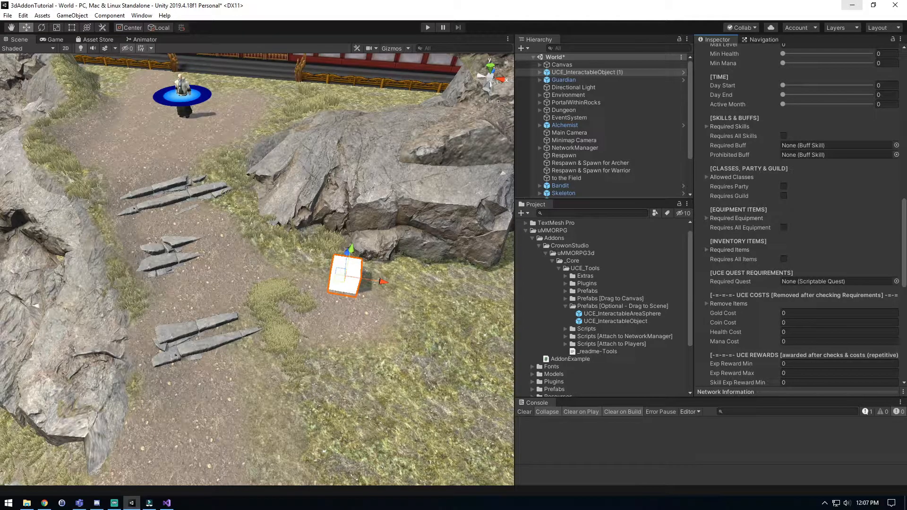
{"action": "scroll", "coordinate": [799, 217], "scroll_direction": "up", "scroll_amount": 3}
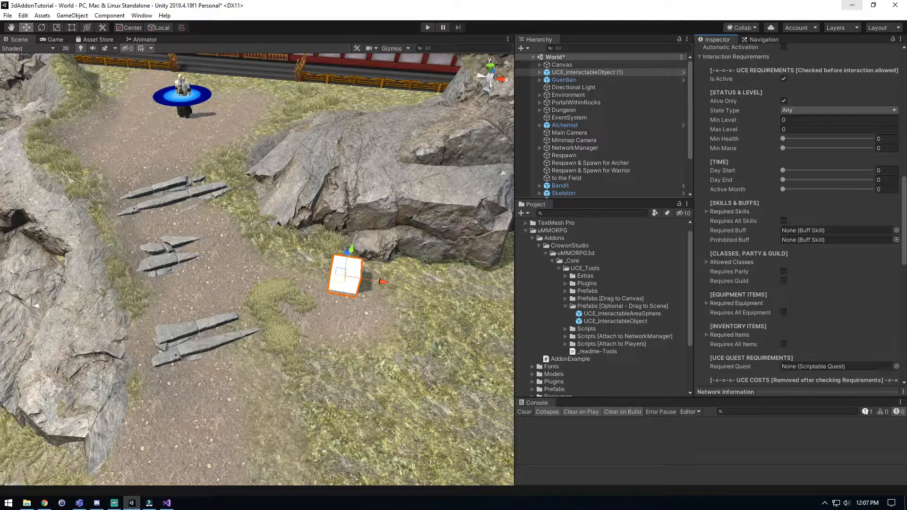
Finish reviewing the cost, reward and chat message settings, collapse Interaction Requirements and save the World scene.
{"action": "scroll", "coordinate": [799, 217], "scroll_direction": "down", "scroll_amount": 9}
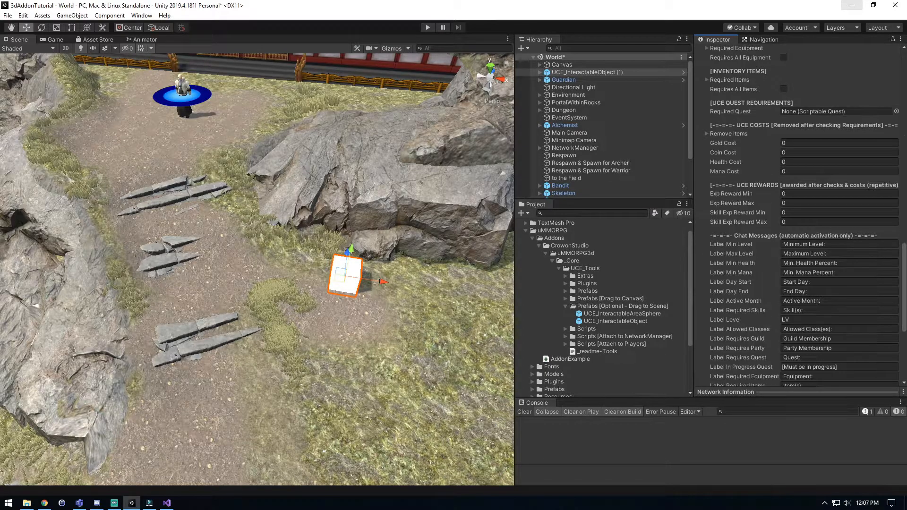
{"action": "scroll", "coordinate": [799, 218], "scroll_direction": "up", "scroll_amount": 12}
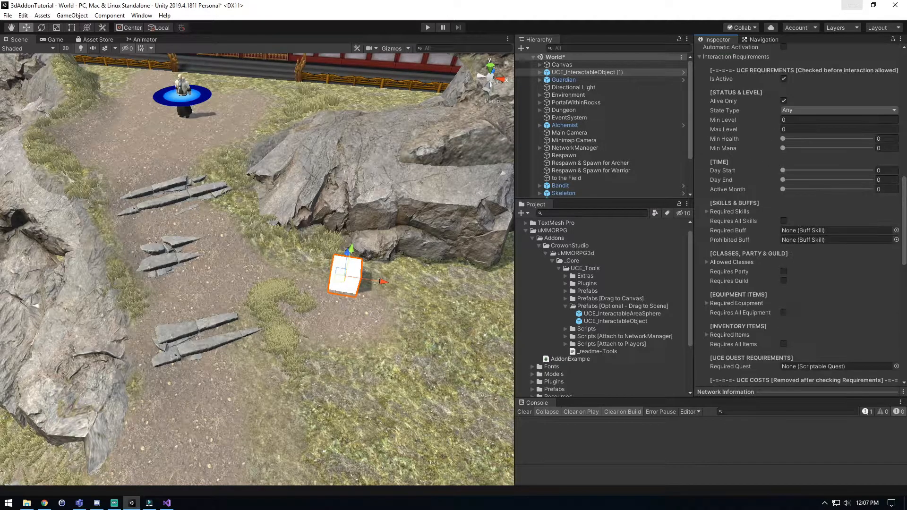
{"action": "left_click", "coordinate": [700, 141]}
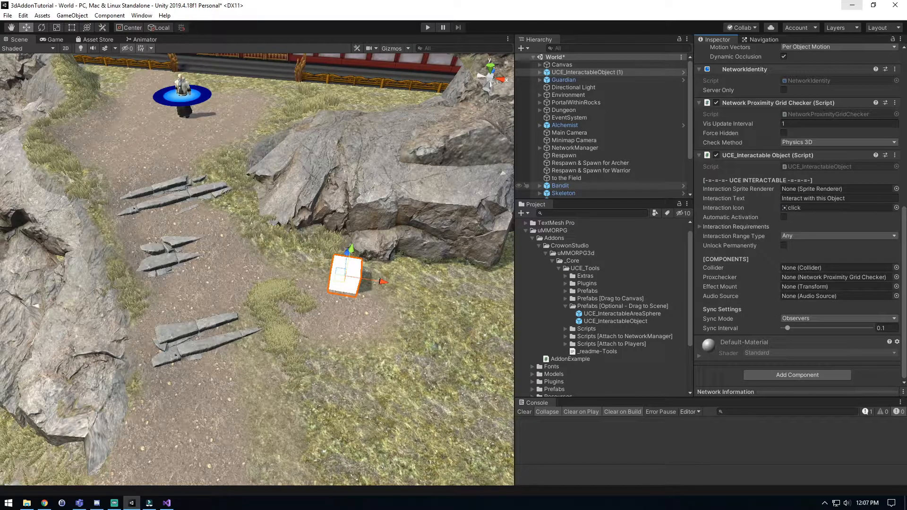
{"action": "key", "text": "ctrl+s"}
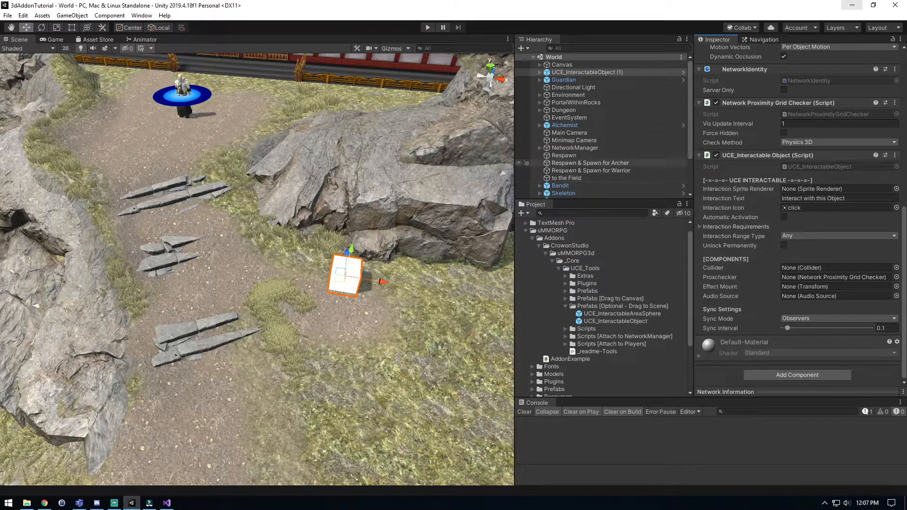
Run the game in Play mode as Server & Play and delete the existing Test character.
{"action": "key", "text": "ctrl+p"}
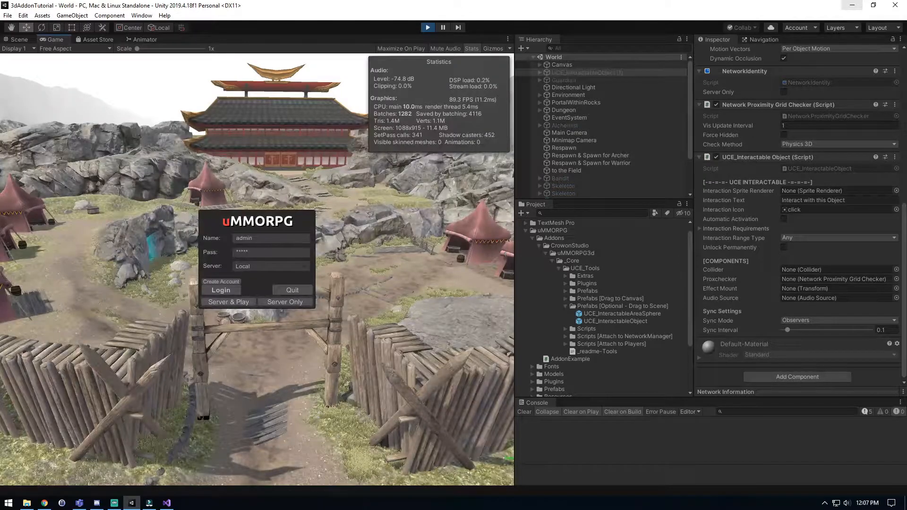
{"action": "left_click", "coordinate": [229, 302]}
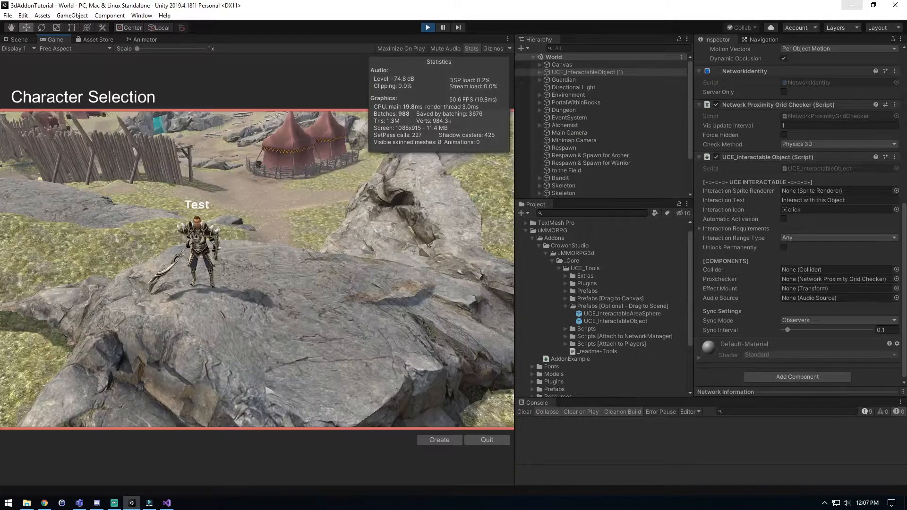
{"action": "left_click", "coordinate": [200, 253]}
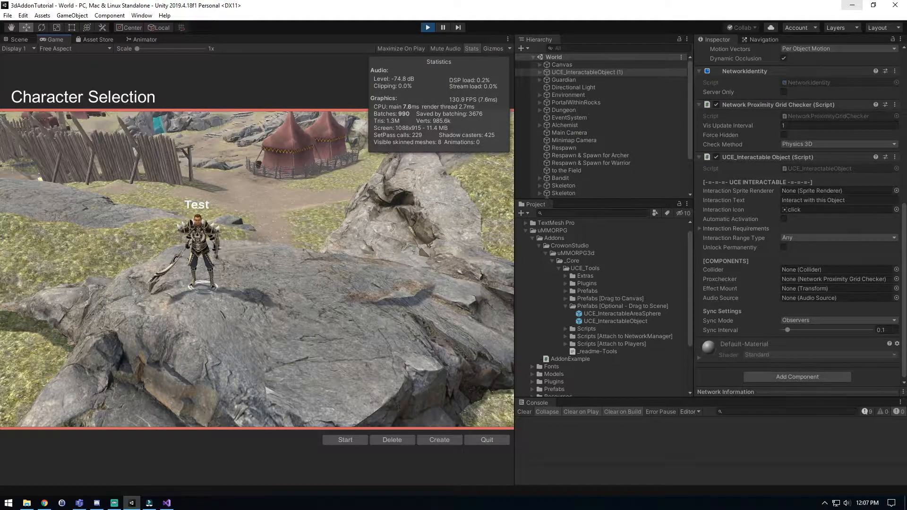
{"action": "left_click", "coordinate": [392, 440]}
{"action": "left_click", "coordinate": [229, 284]}
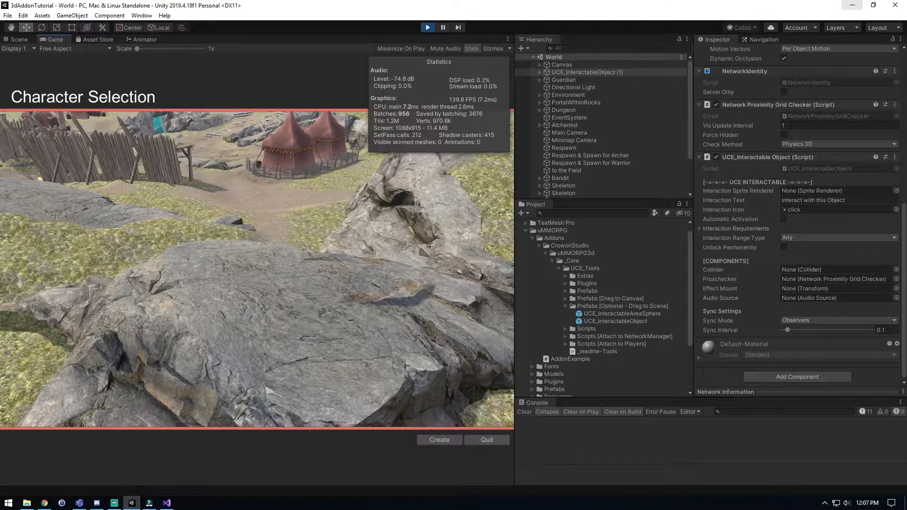
{"action": "left_click", "coordinate": [472, 49]}
{"action": "left_click", "coordinate": [471, 49]}
{"action": "left_click", "coordinate": [471, 49]}
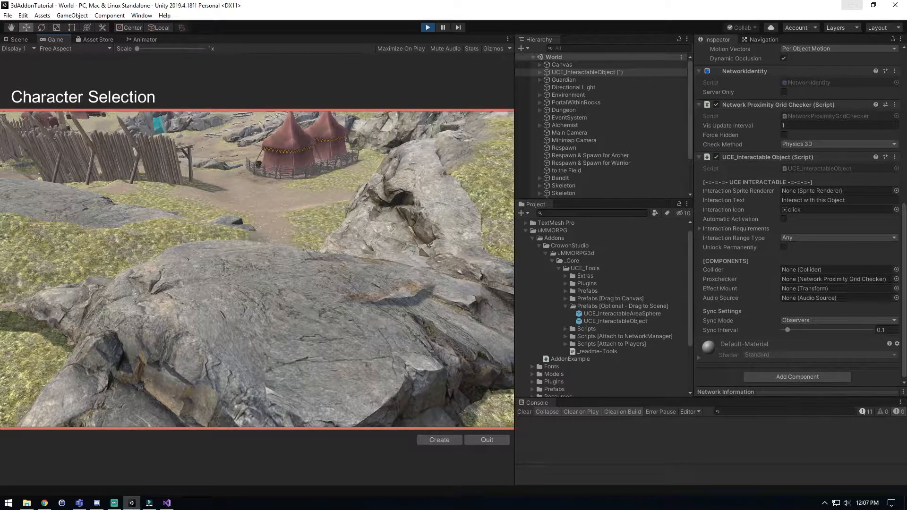
{"action": "left_click", "coordinate": [472, 49]}
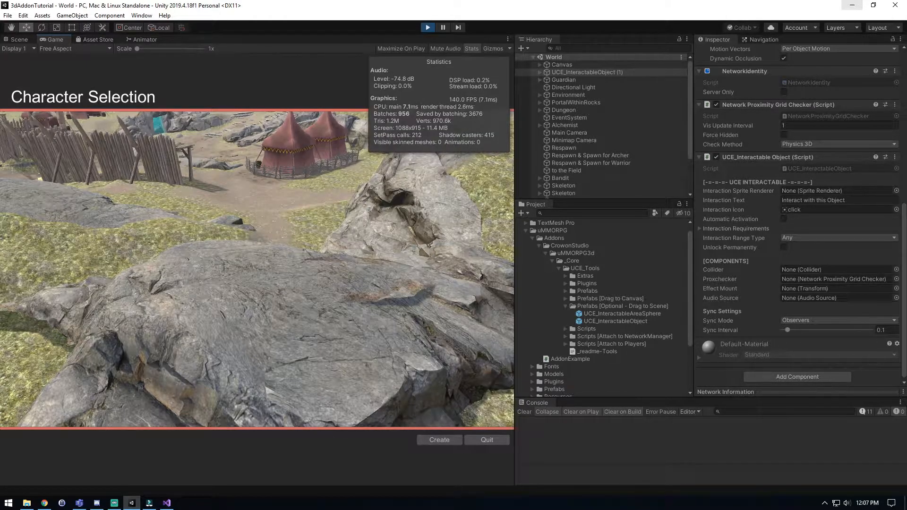
Create a Warrior character named Test1 and enter the game world with it.
{"action": "left_click", "coordinate": [439, 440]}
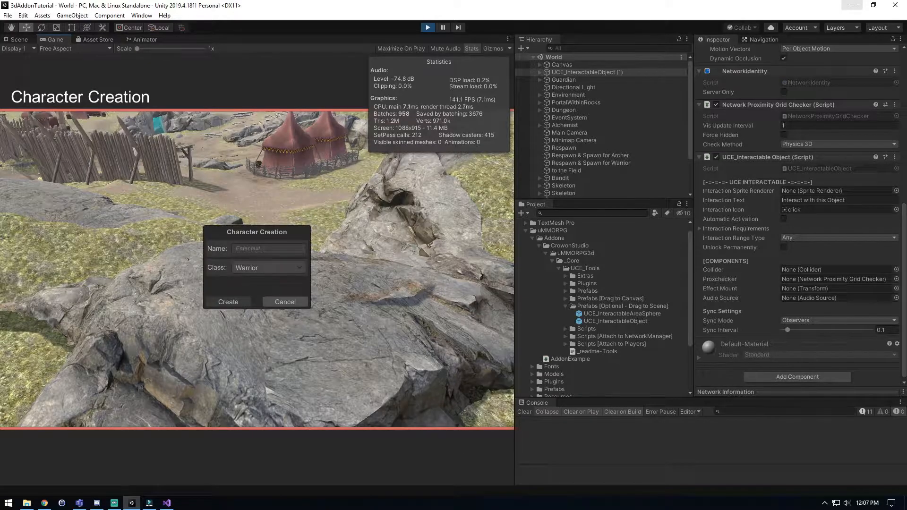
{"action": "left_click", "coordinate": [268, 248]}
{"action": "type", "text": "Test"}
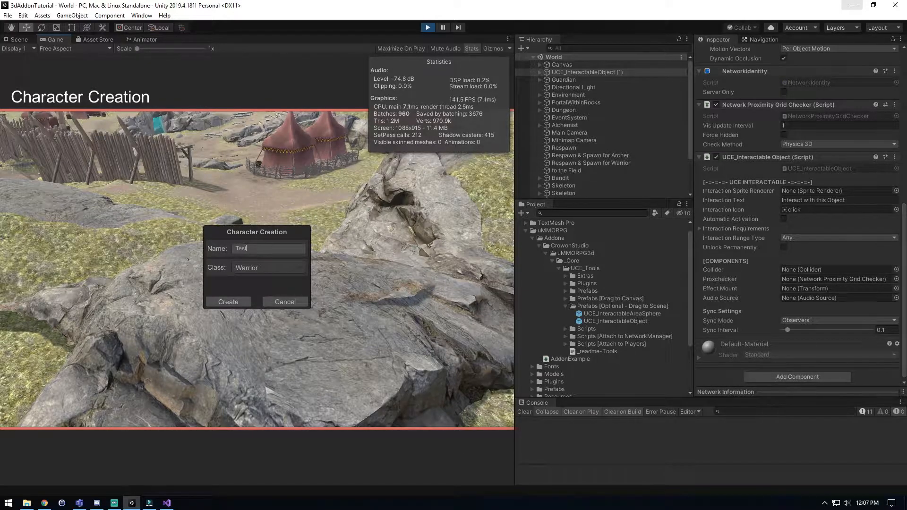
{"action": "type", "text": "1"}
{"action": "left_click", "coordinate": [228, 301]}
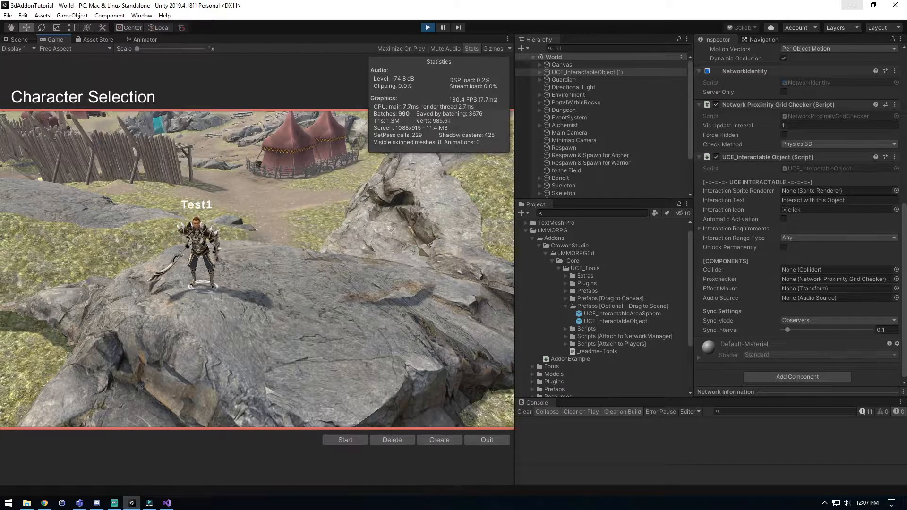
{"action": "left_click", "coordinate": [345, 439]}
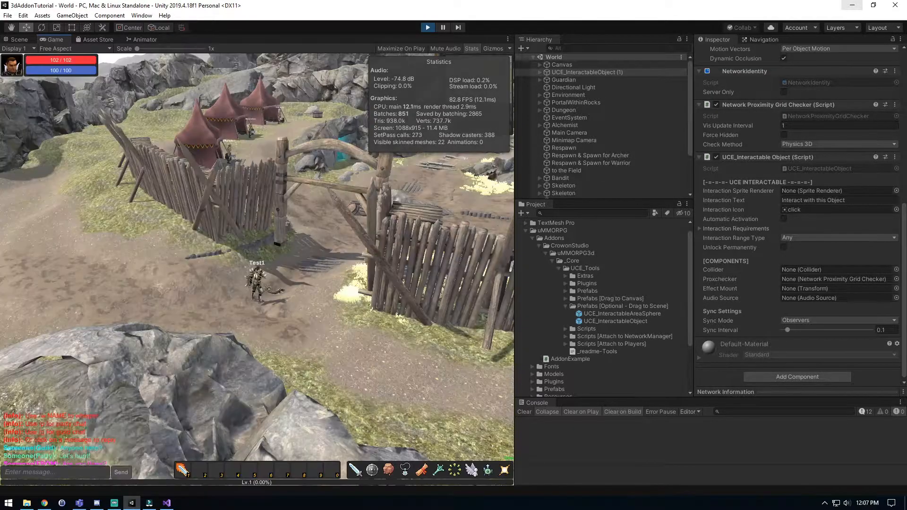
Walk the character through the wooden gate and up the path to the white interactable cube by the rocks.
{"action": "key", "text": "w"}
{"action": "key", "text": "w"}
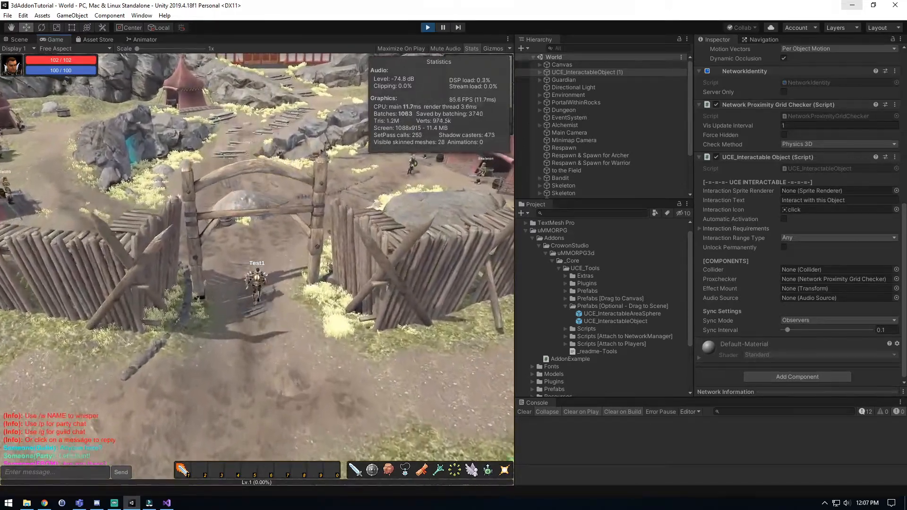
{"action": "key", "text": "w"}
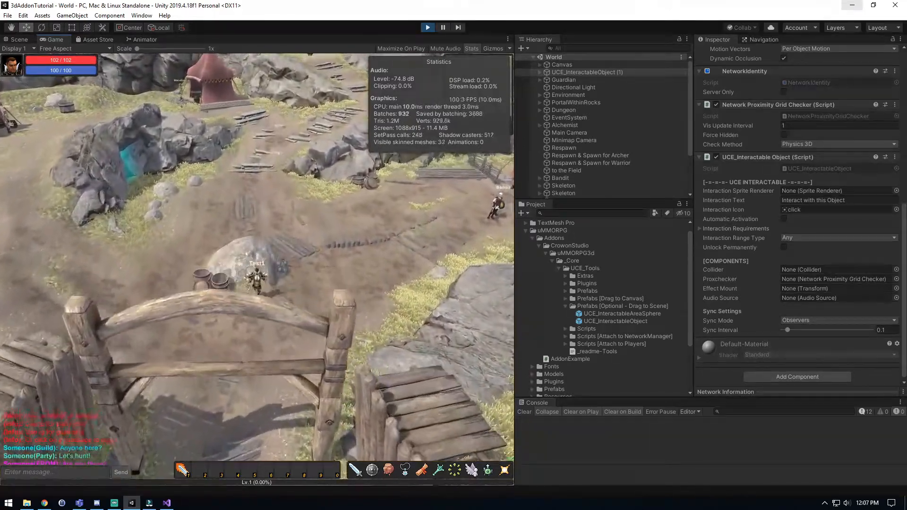
{"action": "key", "text": "w"}
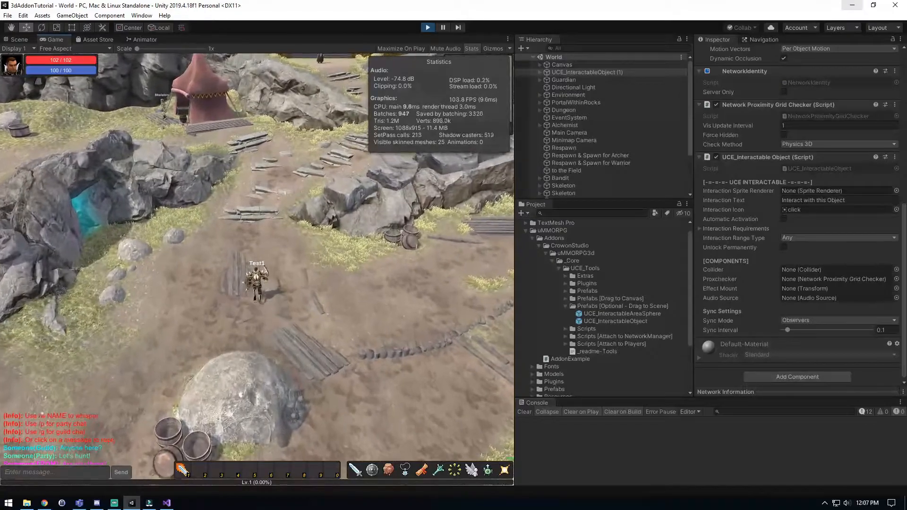
{"action": "key", "text": "w"}
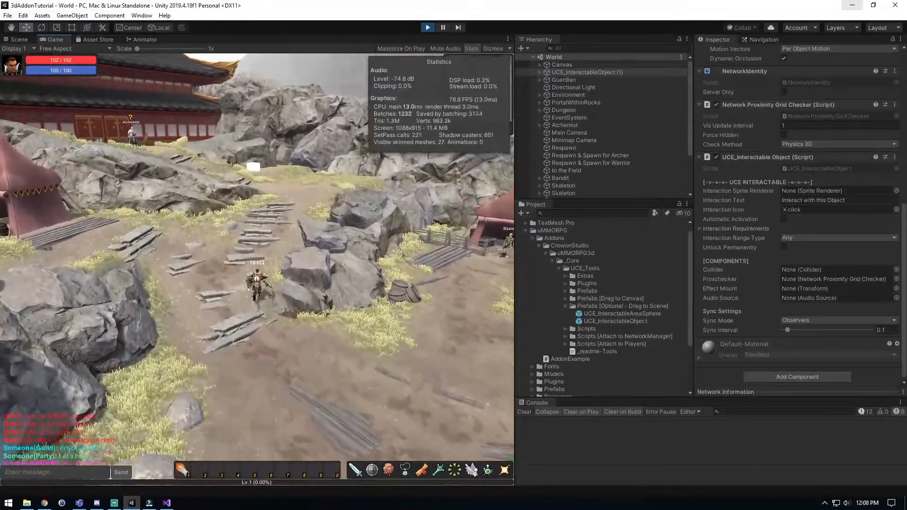
{"action": "key", "text": "w"}
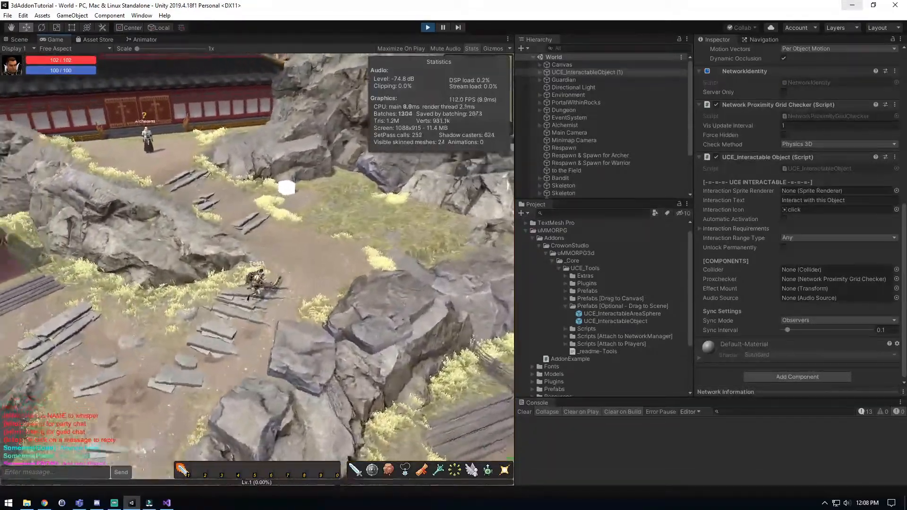
{"action": "key", "text": "w"}
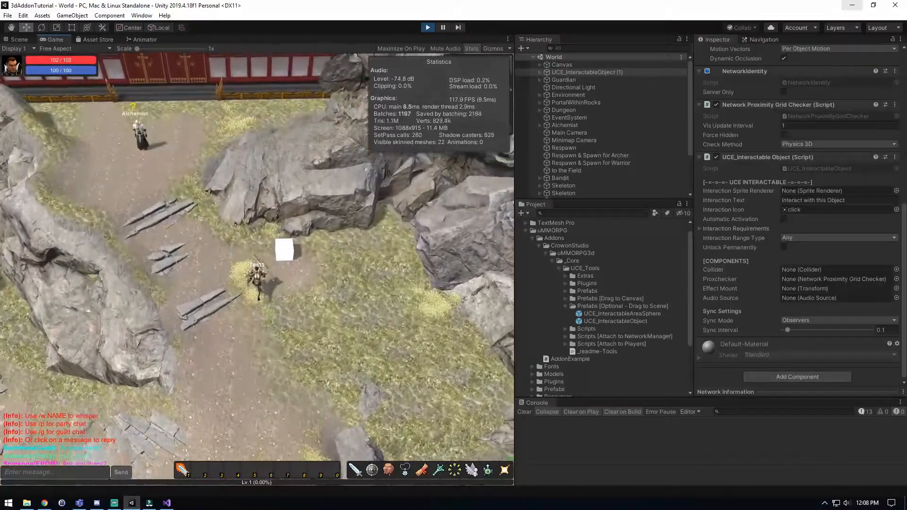
Test the cube's Interact with this Object prompt three times, stepping the character away between interactions.
{"action": "left_click", "coordinate": [286, 284]}
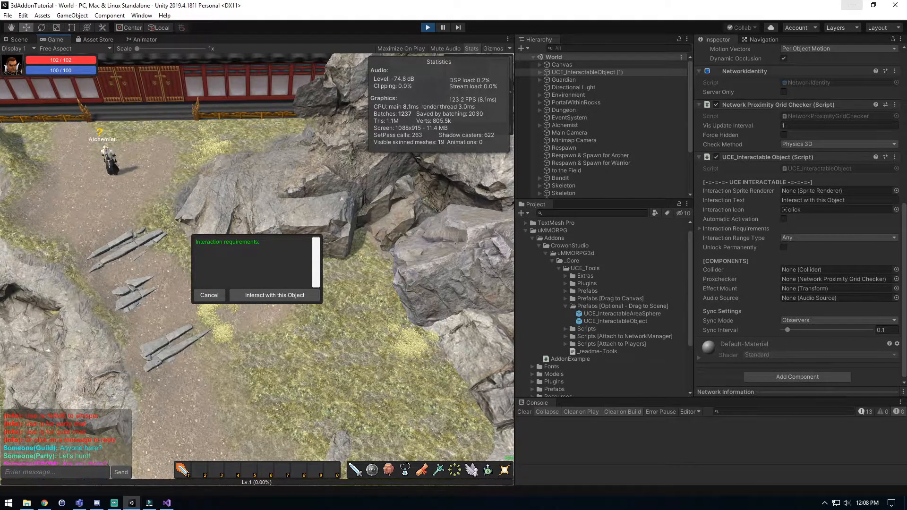
{"action": "left_click", "coordinate": [275, 295]}
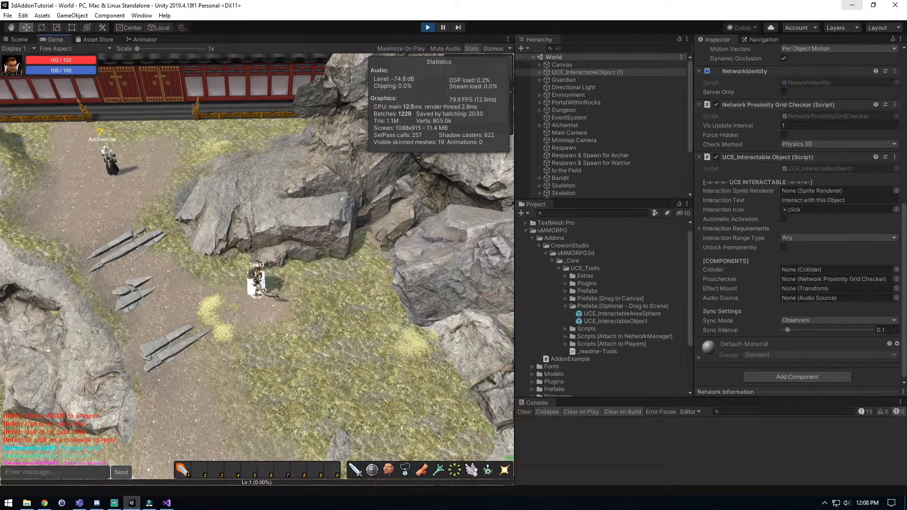
{"action": "left_click", "coordinate": [238, 299]}
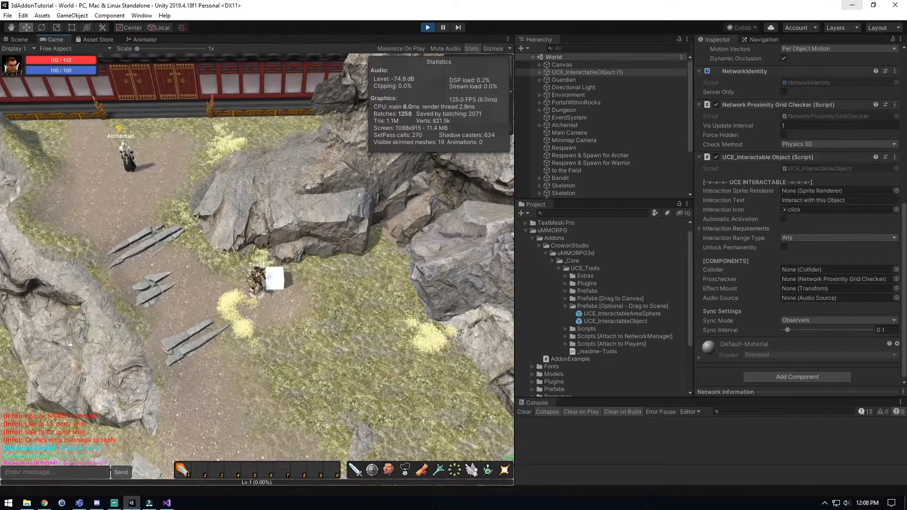
{"action": "left_click", "coordinate": [275, 279]}
{"action": "left_click", "coordinate": [275, 295]}
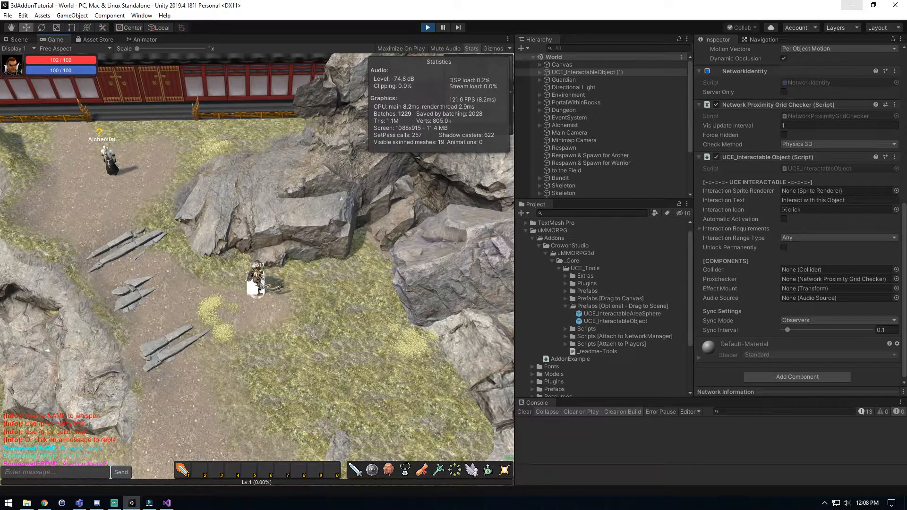
{"action": "left_click", "coordinate": [236, 296]}
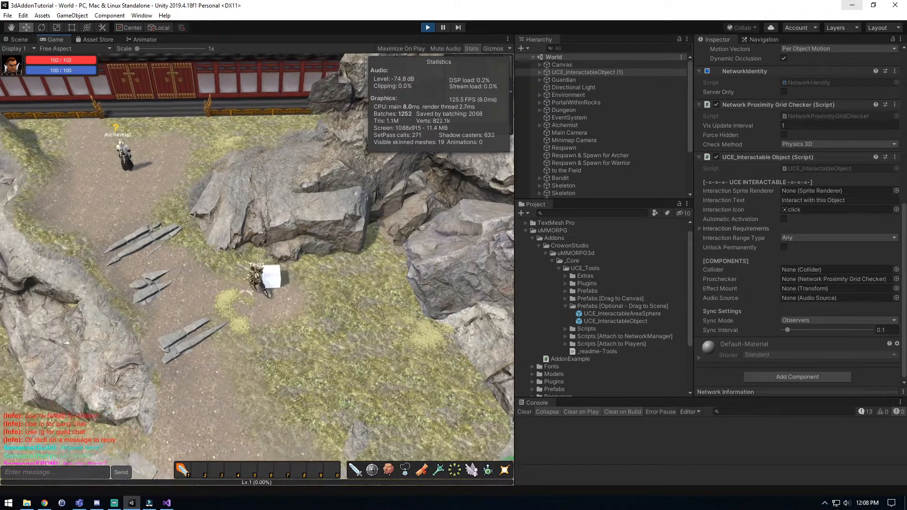
{"action": "left_click", "coordinate": [276, 280]}
{"action": "left_click", "coordinate": [275, 295]}
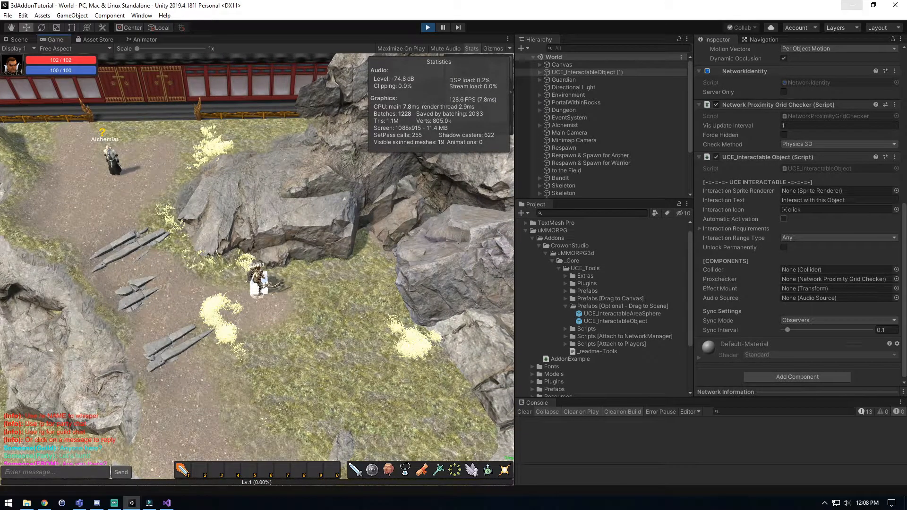
Try Automatic Activation on the interactable object by moving the character away and back to the cube, and disable it again.
{"action": "left_click", "coordinate": [784, 219]}
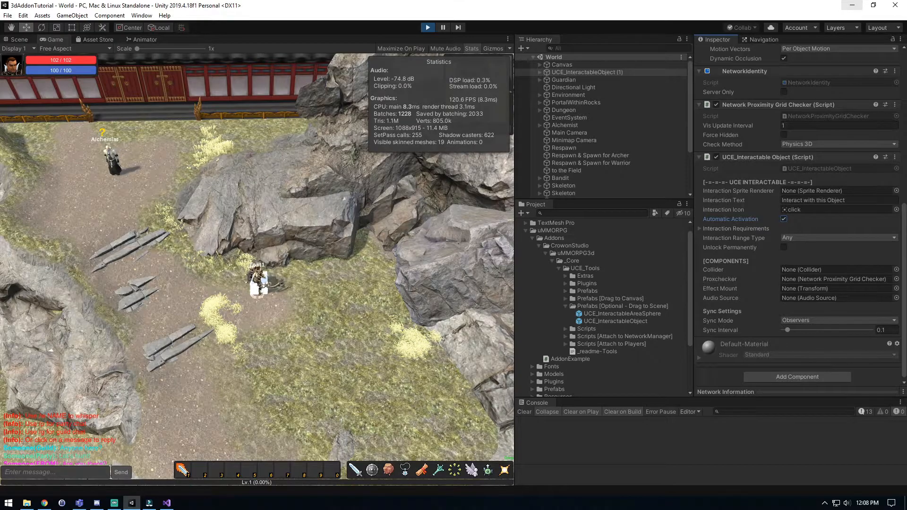
{"action": "left_click", "coordinate": [237, 296]}
{"action": "left_click", "coordinate": [278, 294]}
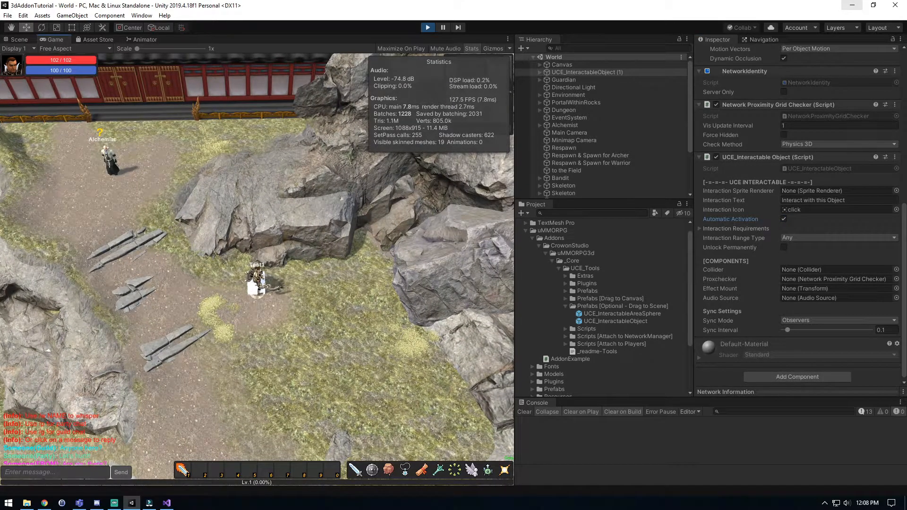
{"action": "left_click", "coordinate": [783, 219]}
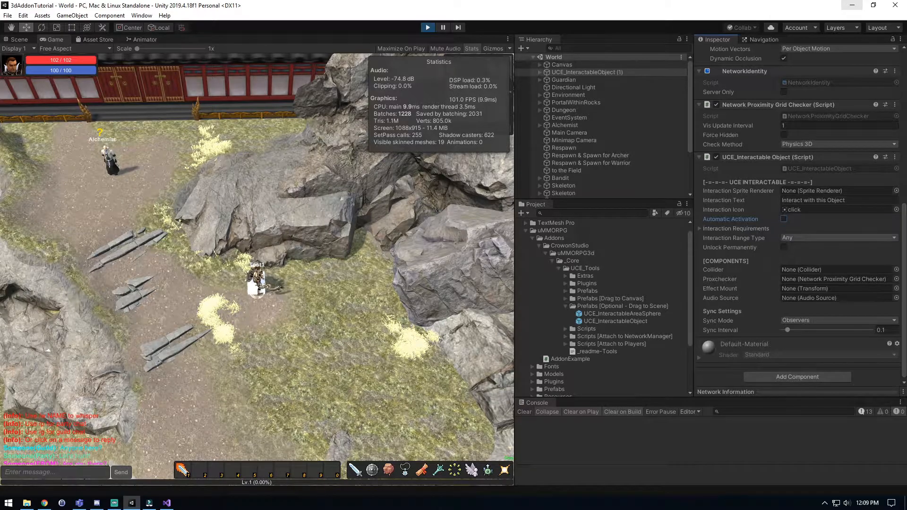
Toggle Unlock Permanently on and off and review the status and time settings under Interaction Requirements.
{"action": "left_click", "coordinate": [784, 247]}
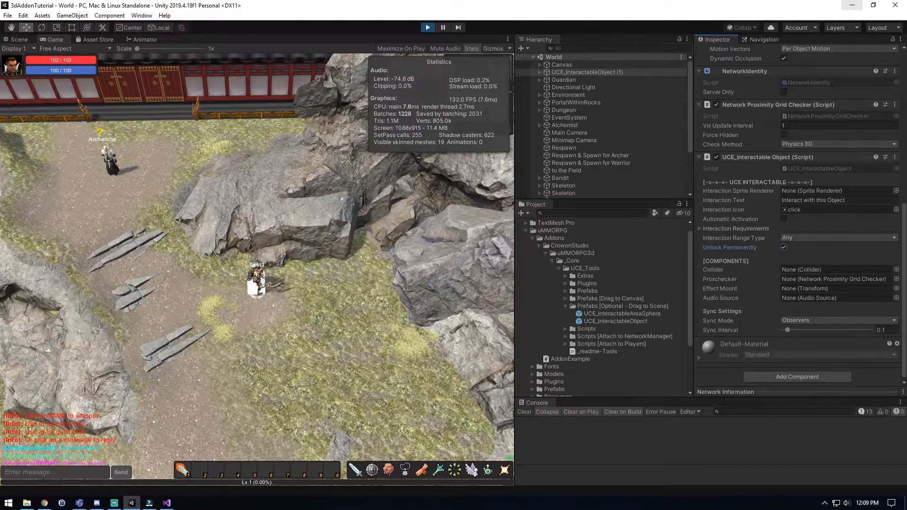
{"action": "left_click", "coordinate": [784, 247]}
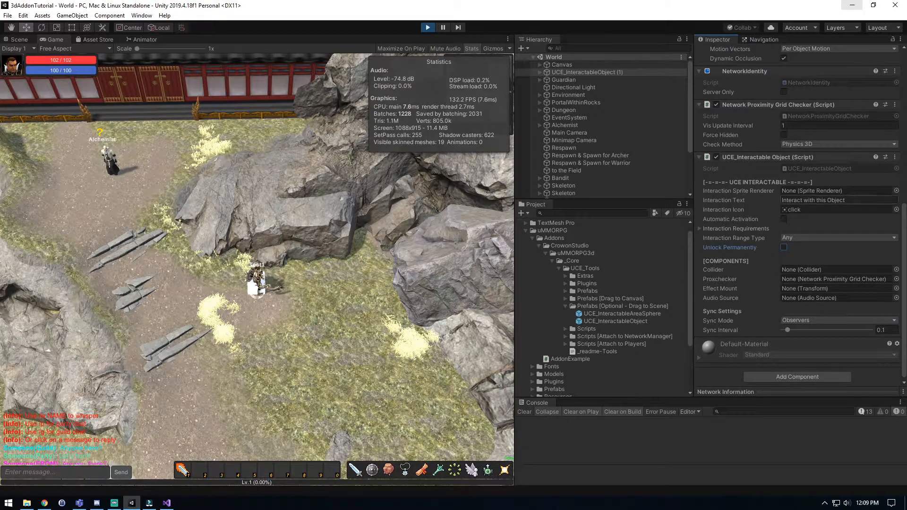
{"action": "left_click", "coordinate": [723, 229]}
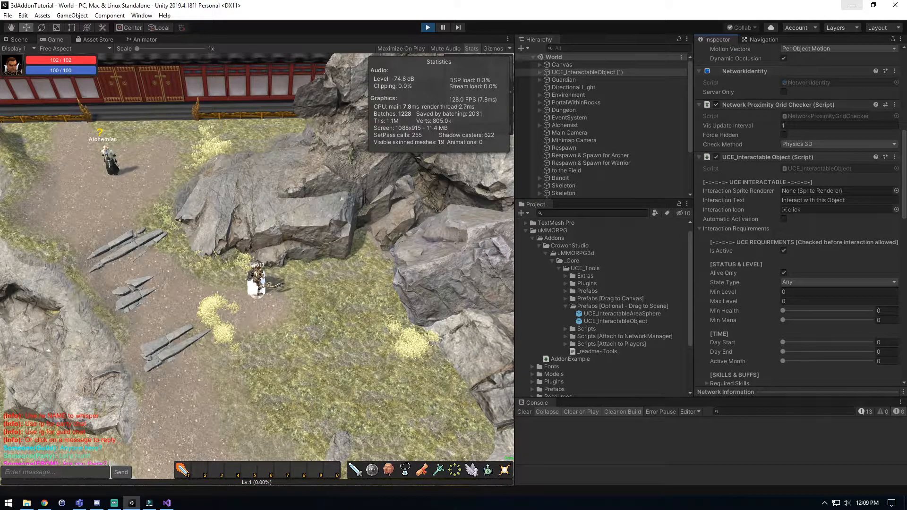
{"action": "mouse_move", "coordinate": [783, 361]}
{"action": "left_mouse_down"}
{"action": "mouse_move", "coordinate": [871, 361]}
{"action": "mouse_move", "coordinate": [783, 361]}
{"action": "left_mouse_up"}
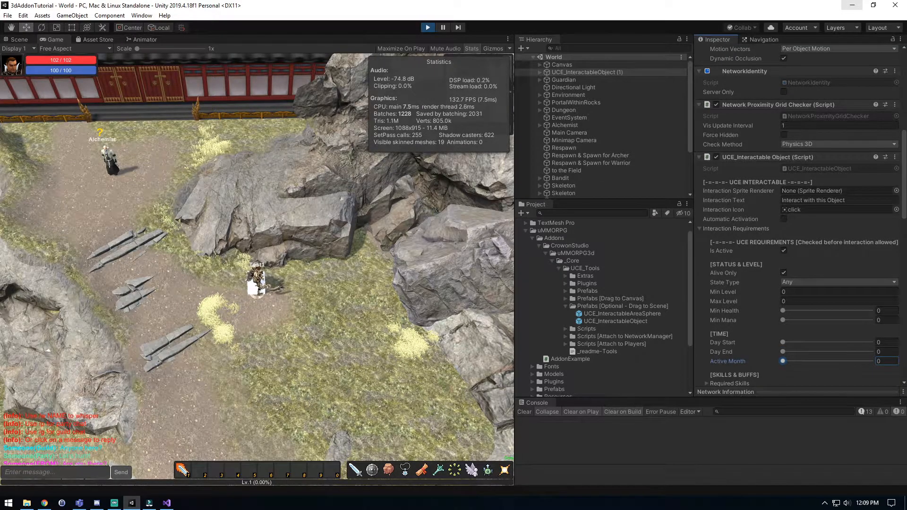
{"action": "left_click", "coordinate": [727, 228]}
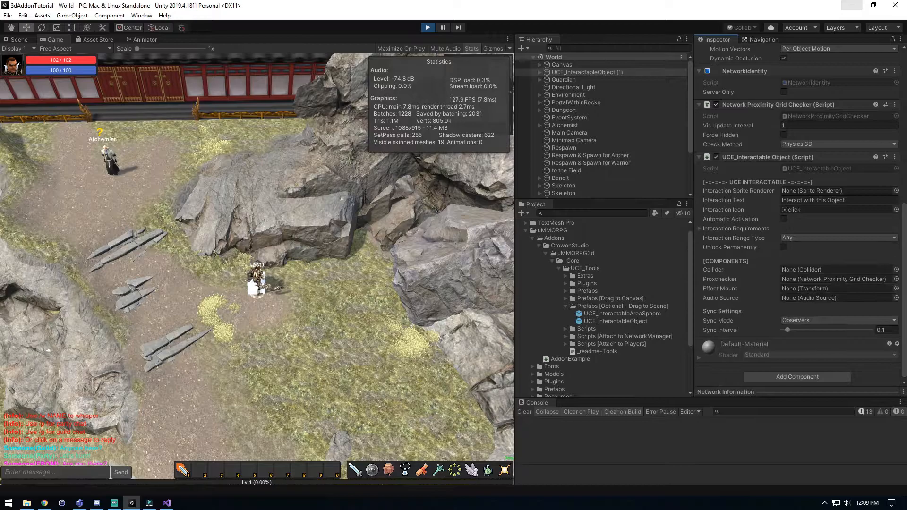
{"action": "left_click", "coordinate": [783, 248]}
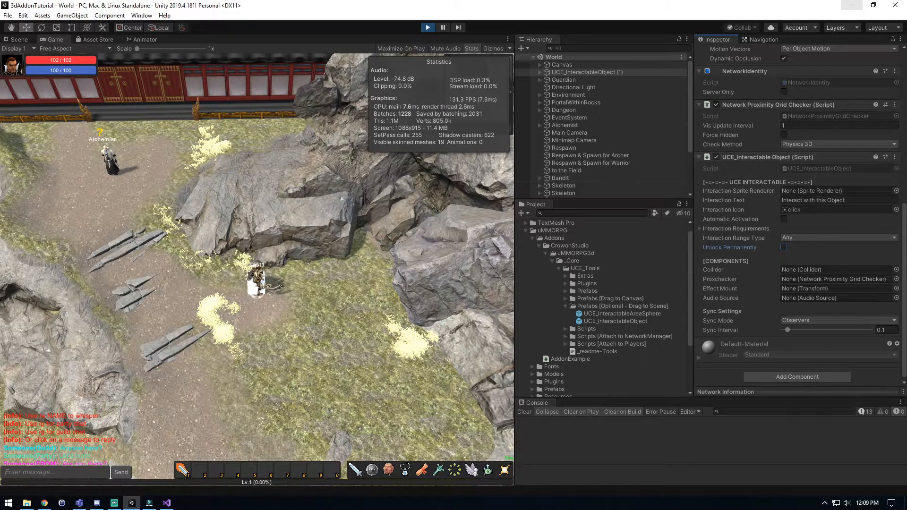
Try MinimapMarker sprites as the interactable object's Interaction Sprite Renderer and reset the field to None.
{"action": "left_click_drag", "start_coordinate": [848, 200], "coordinate": [781, 200]}
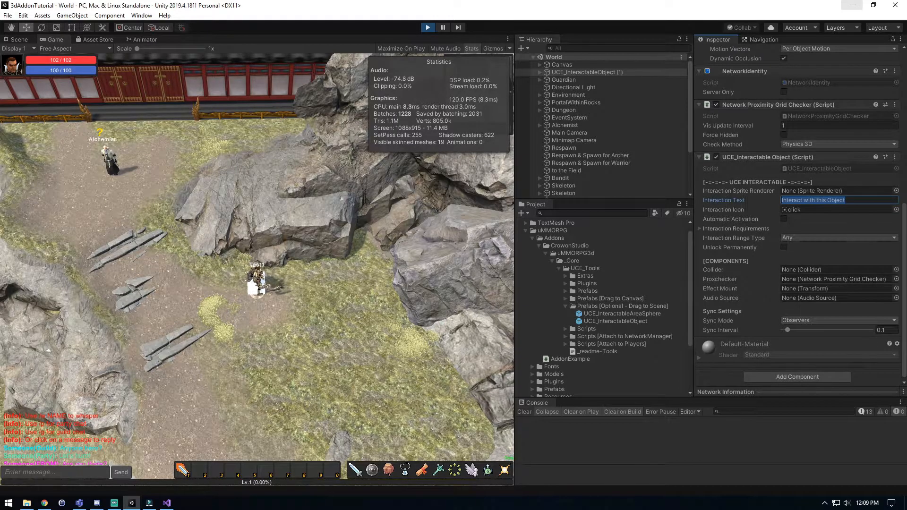
{"action": "left_click", "coordinate": [827, 201]}
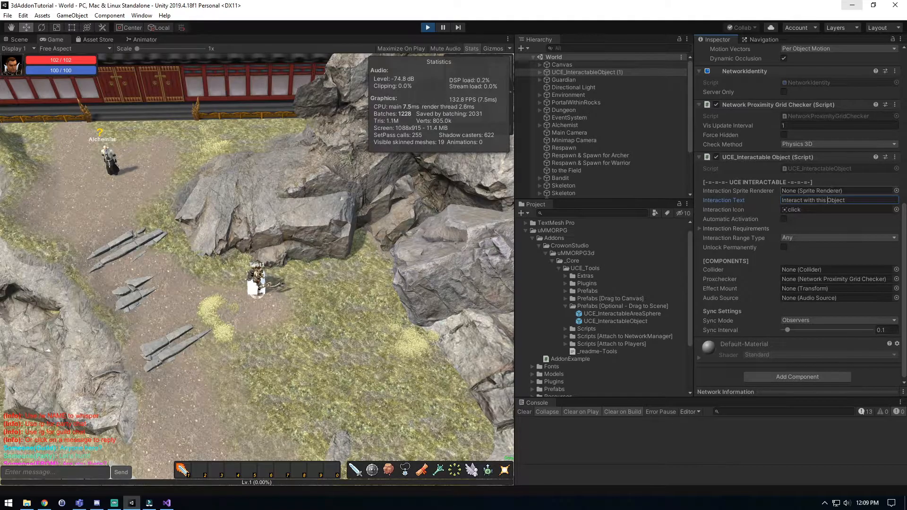
{"action": "left_click", "coordinate": [896, 191]}
{"action": "left_click", "coordinate": [528, 145]}
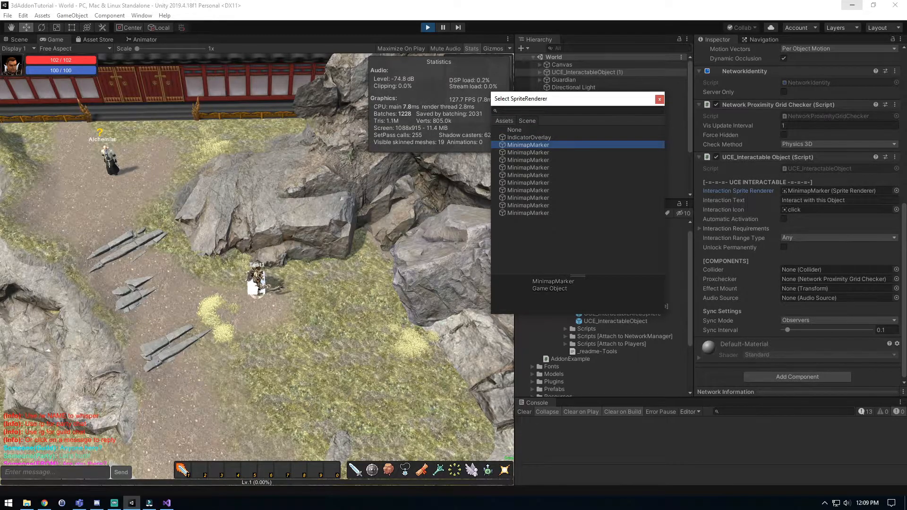
{"action": "left_click", "coordinate": [528, 160]}
{"action": "left_click", "coordinate": [514, 130]}
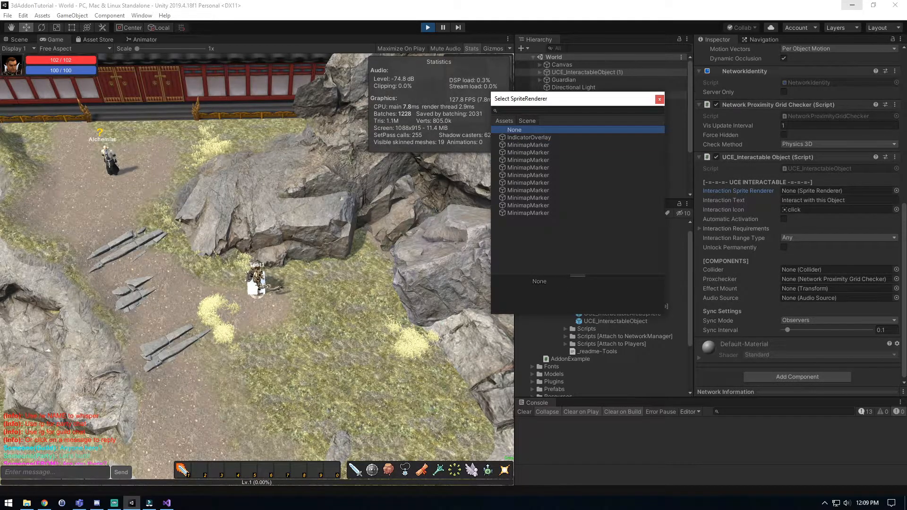
{"action": "left_click", "coordinate": [660, 99]}
Exit Play mode and collapse the Prefabs [Optional - Drag to Scene] and UCE_Tools folders in the project.
{"action": "left_click", "coordinate": [198, 315]}
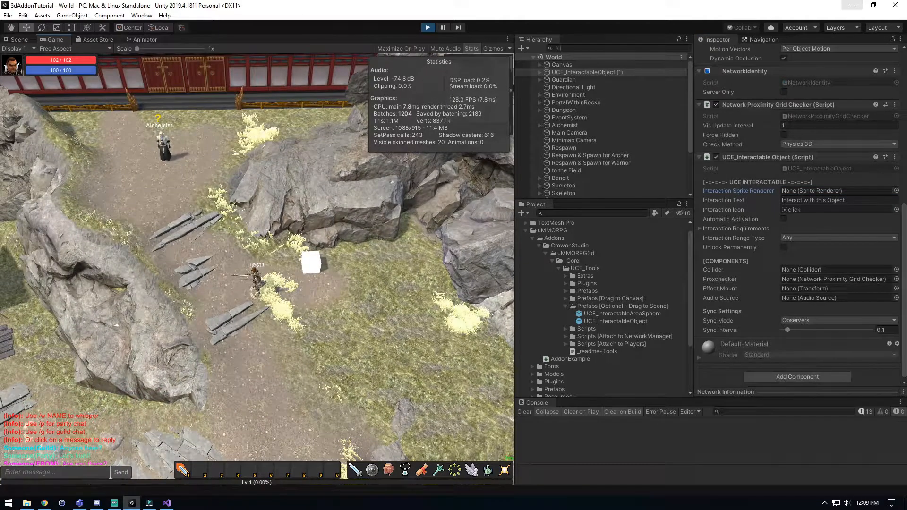
{"action": "key", "text": "ctrl+p"}
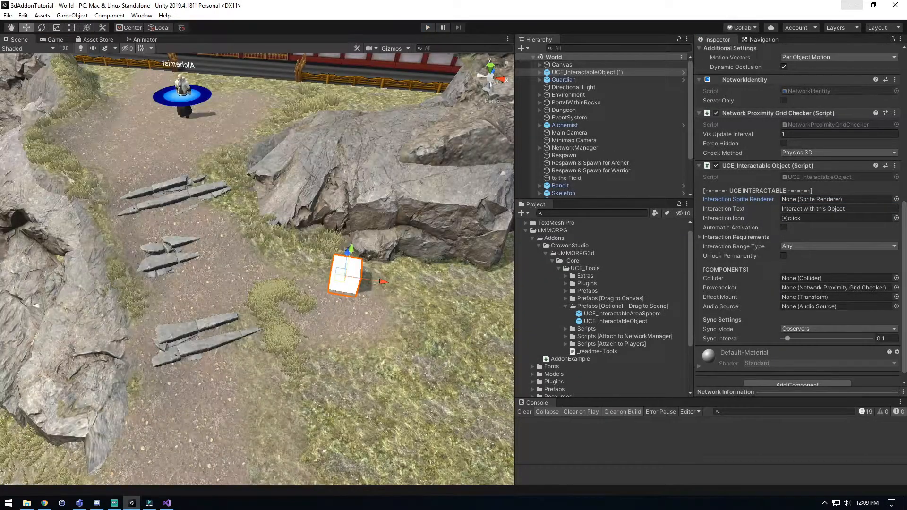
{"action": "left_click", "coordinate": [566, 306]}
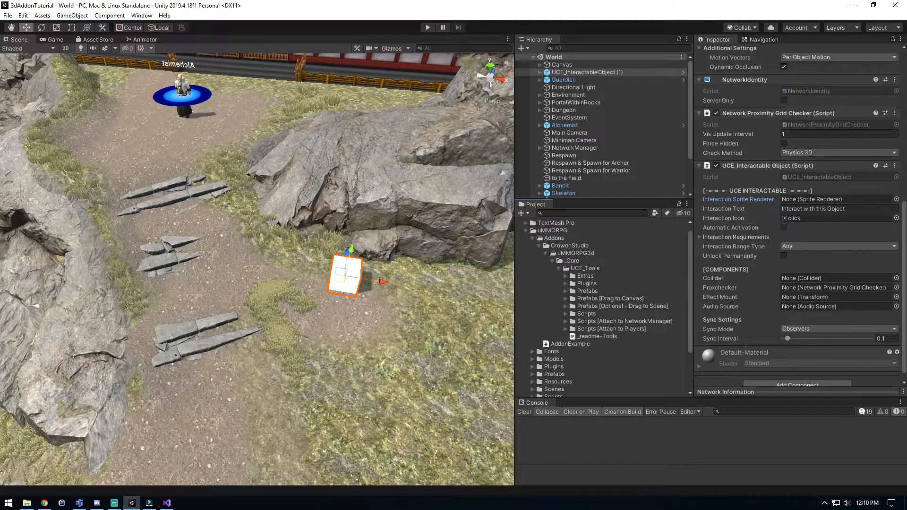
{"action": "left_click", "coordinate": [559, 268]}
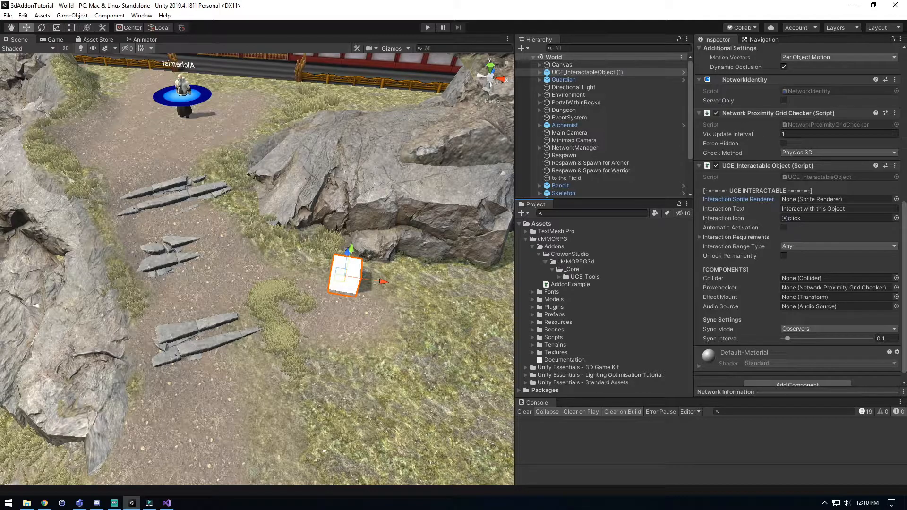